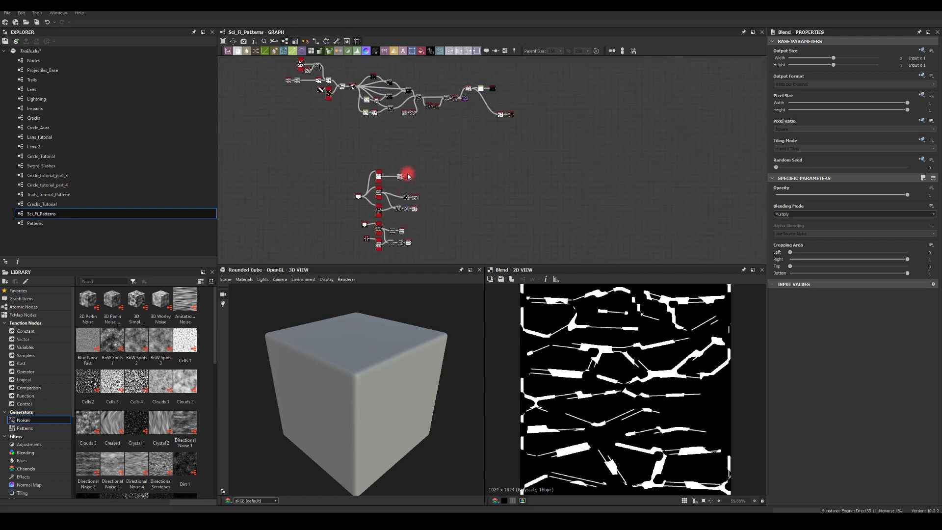
- Preview the circuit pattern's Invert Grayscale output and the end nodes of the small hexagon and dot chains at the bottom of the Sci_Fi_Patterns graph
double_click(511, 114)
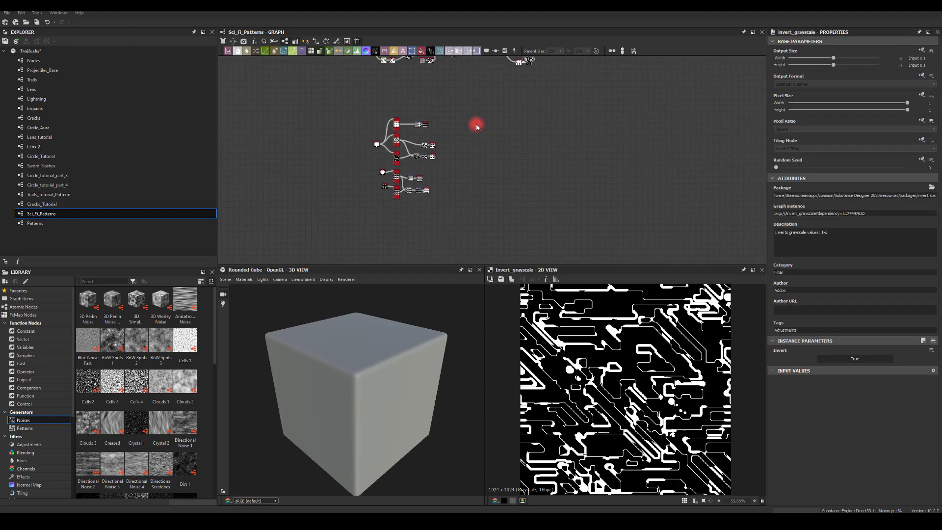
double_click(425, 192)
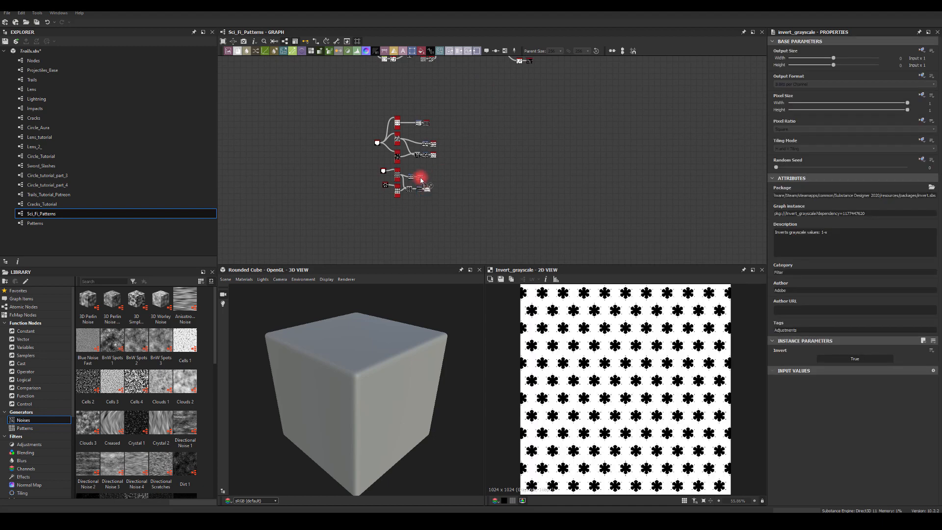
scroll(421, 176, up, 1)
double_click(427, 153)
middle_drag(481, 170, 501, 209)
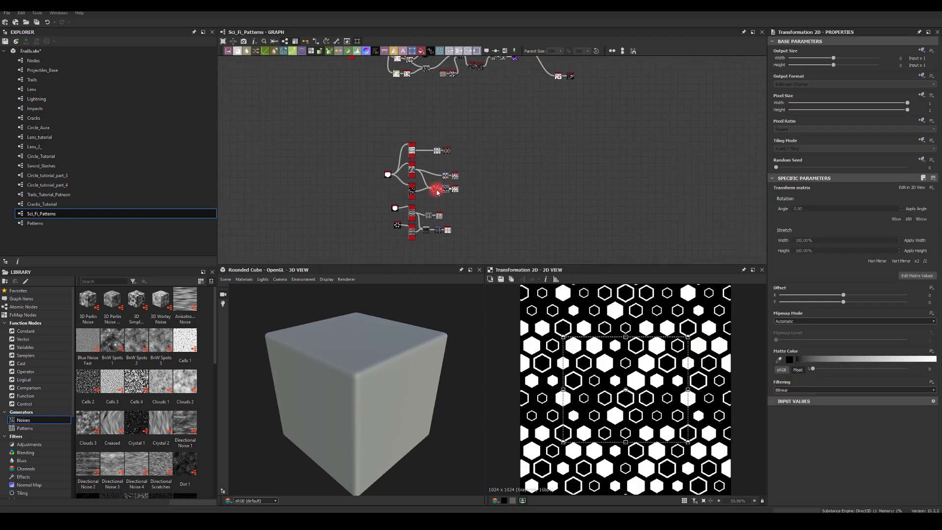
double_click(444, 148)
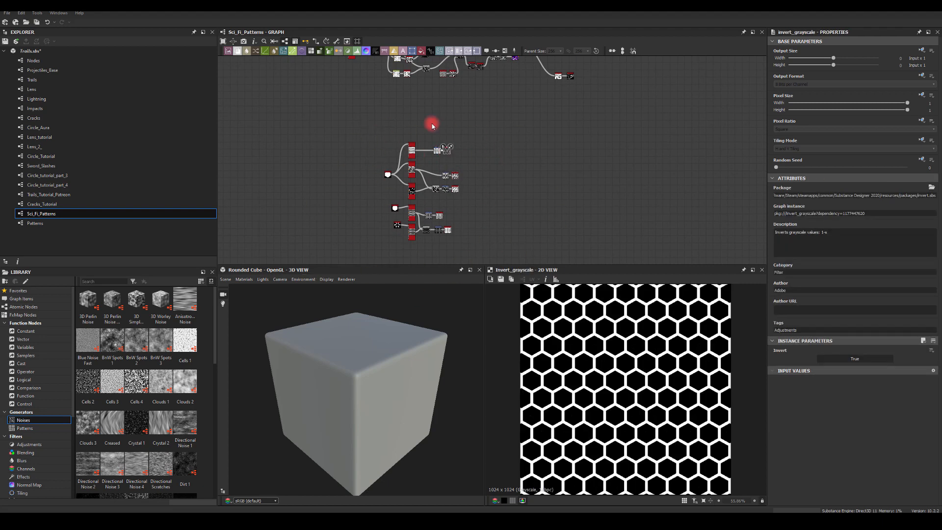
- Preview the circuit network's Threshold node and the final Blend of the small network above it, fitting the whole texture in the 2D view
middle_drag(525, 125, 526, 190)
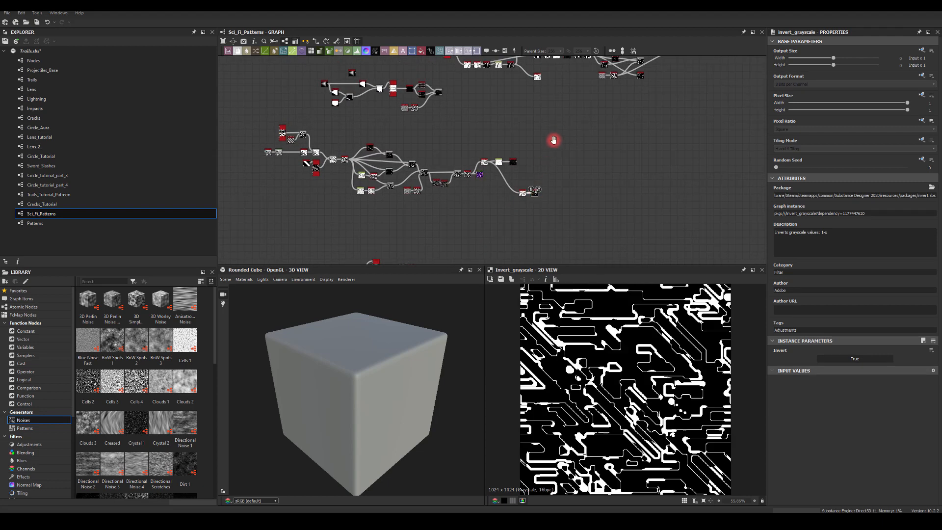
middle_drag(507, 141, 470, 201)
double_click(484, 254)
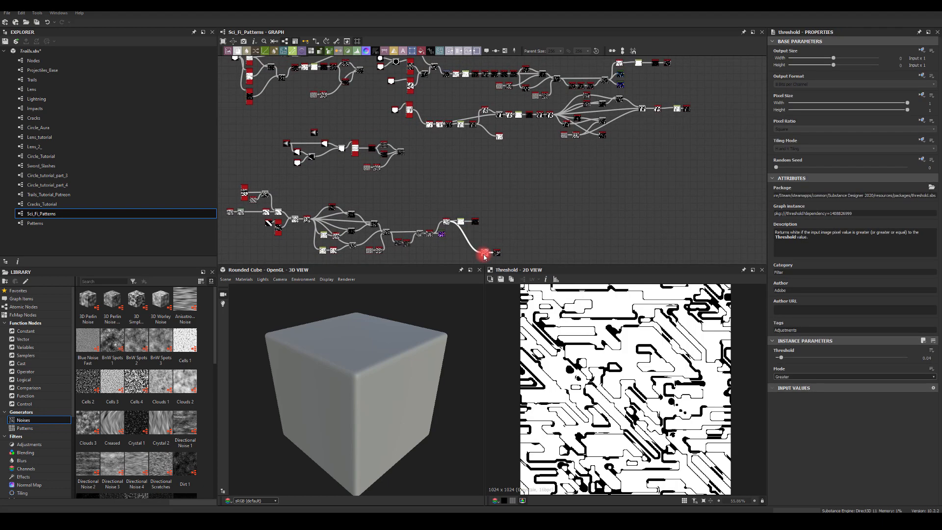
double_click(401, 154)
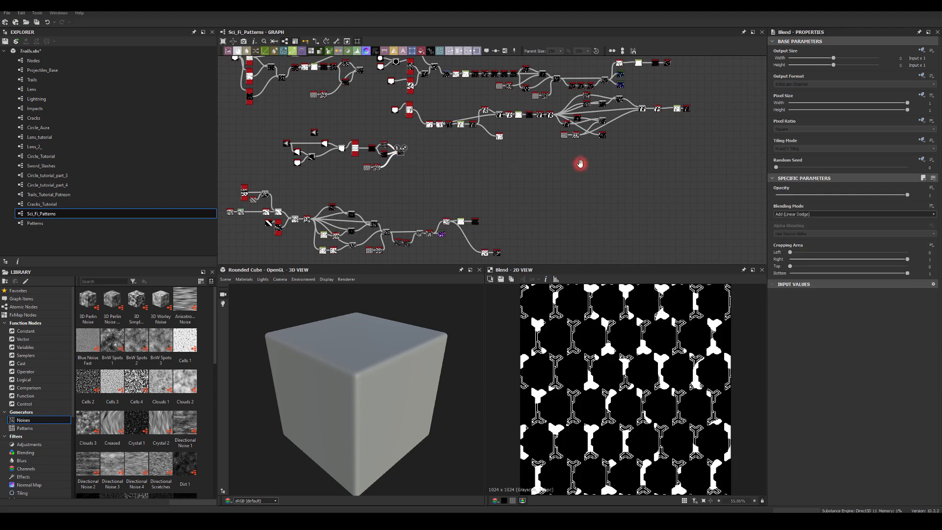
middle_drag(580, 163, 519, 215)
middle_drag(413, 226, 509, 193)
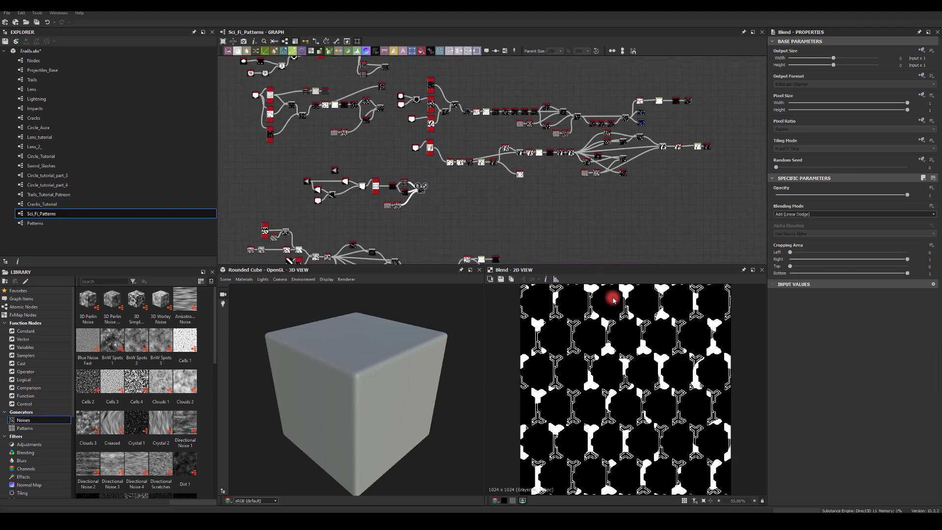
scroll(613, 314, down, 2)
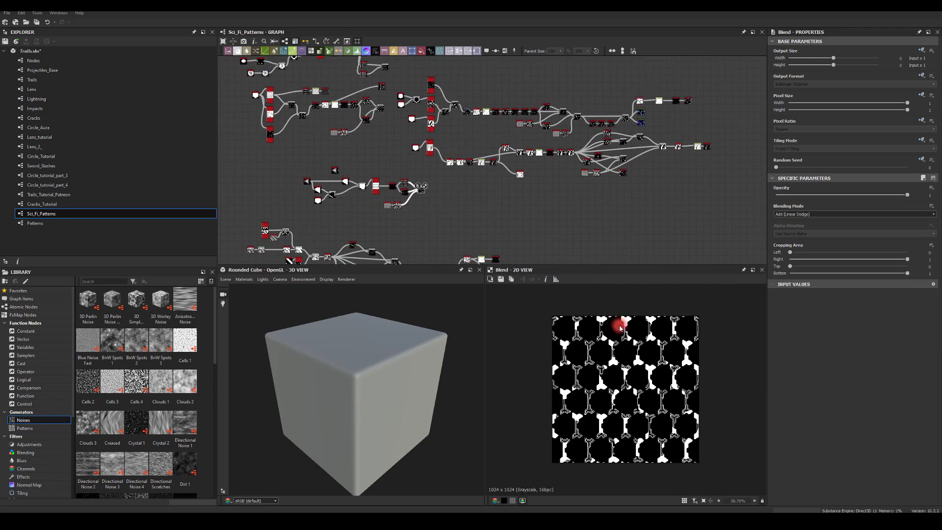
scroll(620, 321, up, 1)
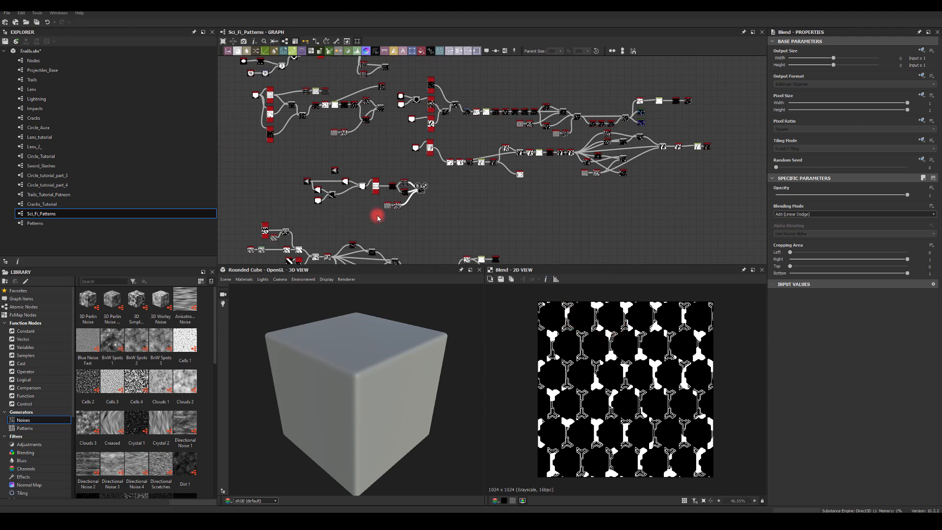
- Preview the Blend and Invert Grayscale nodes of the angular cell network, plus the final Blend of the network directly above it
double_click(520, 174)
middle_drag(550, 206, 495, 235)
double_click(608, 175)
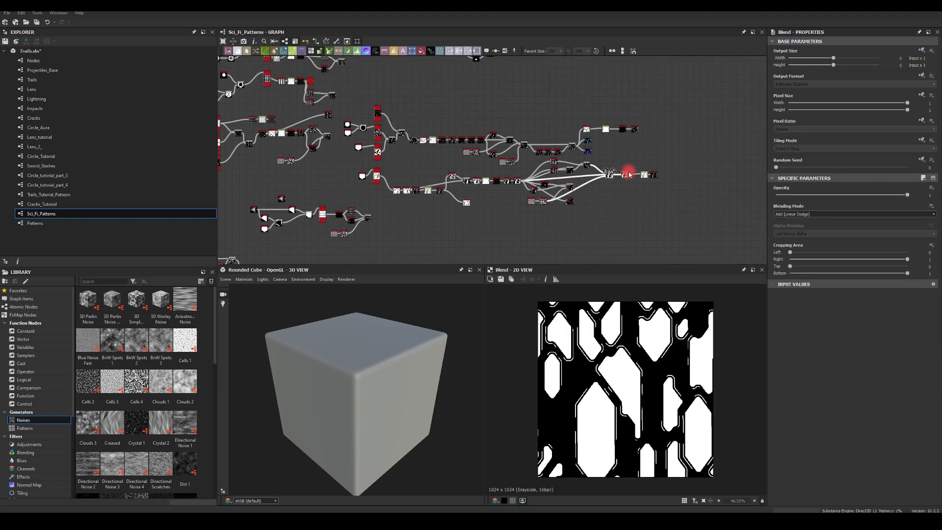
double_click(624, 175)
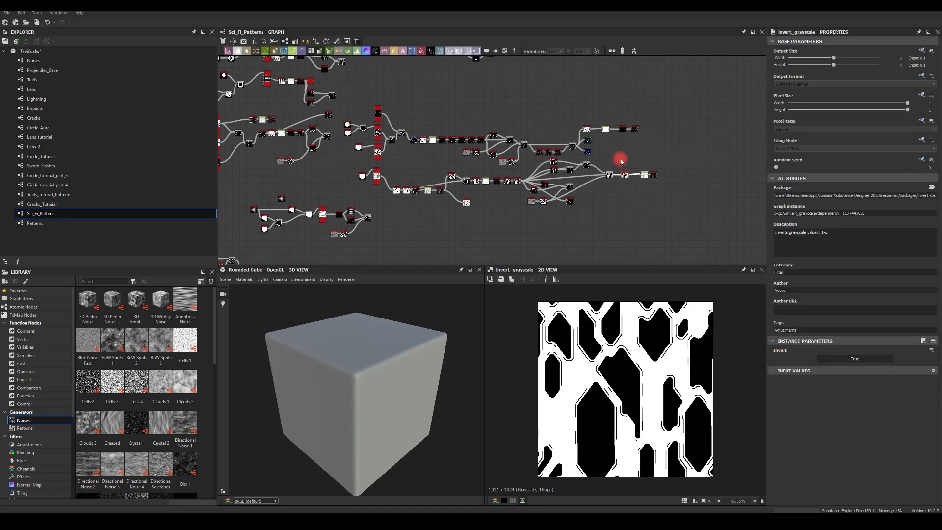
double_click(571, 150)
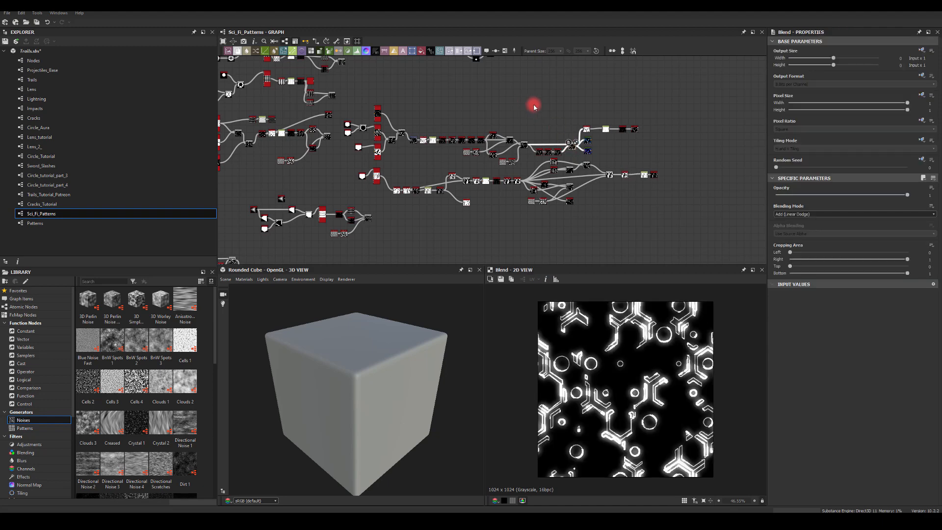
- Inspect the broken hexagon network by previewing its final Blend, Edge Detect and Threshold nodes
middle_drag(518, 115, 565, 151)
middle_drag(479, 136, 496, 143)
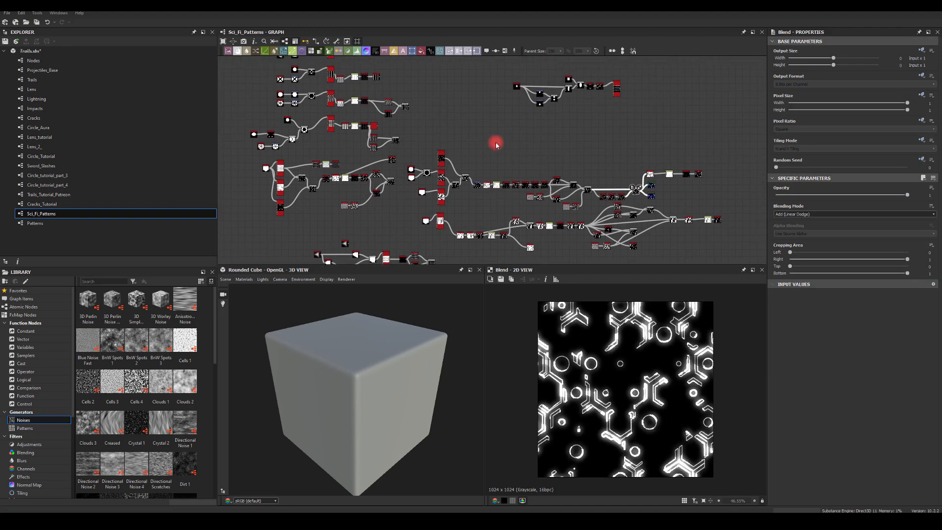
double_click(393, 182)
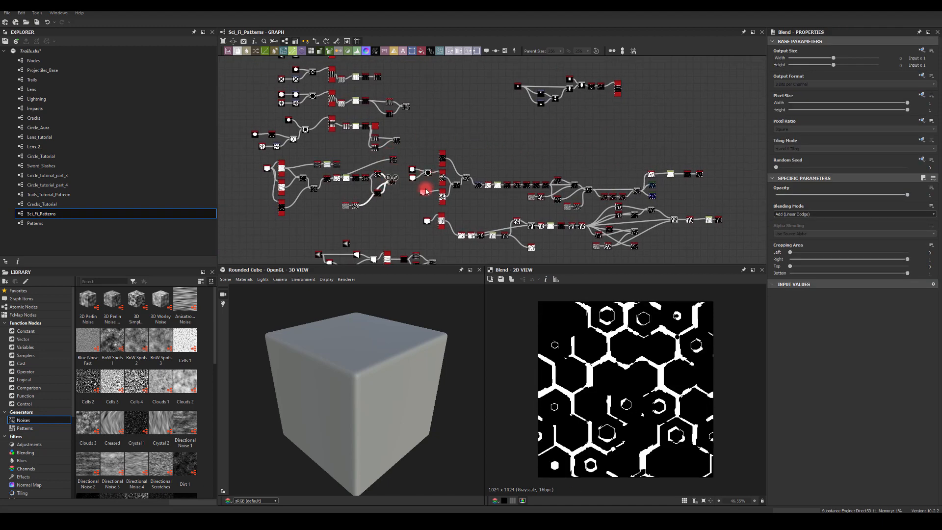
double_click(379, 177)
scroll(385, 184, up, 2)
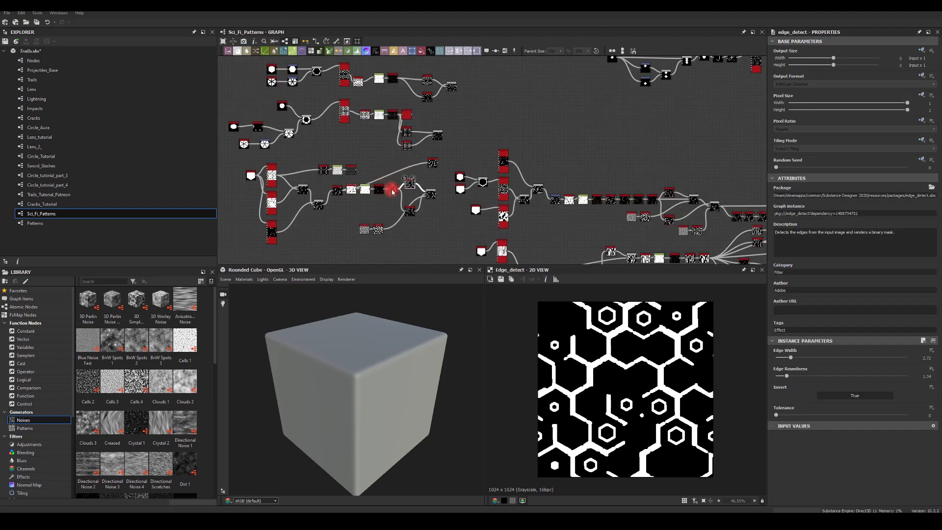
double_click(392, 191)
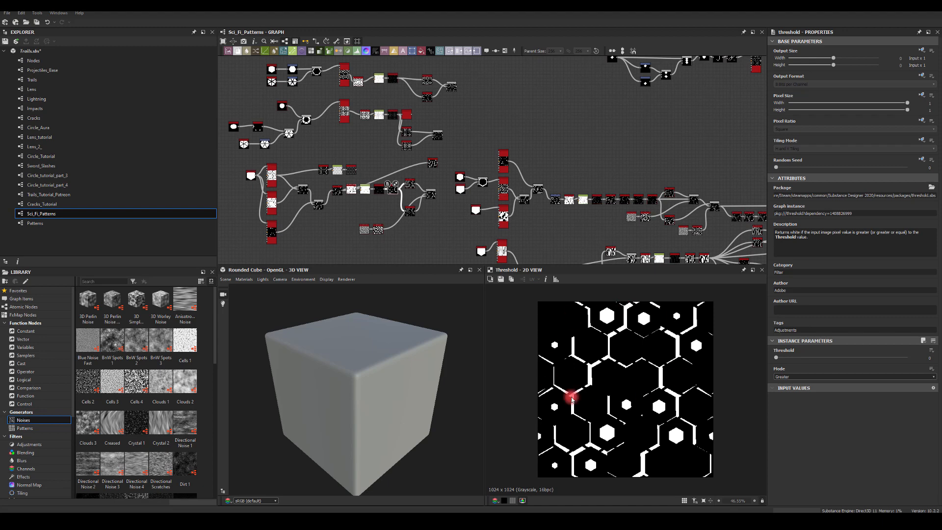
- Preview the end nodes of the stacked tile pattern chains, including the hexagon Blend and the crossed-circle and triangle Threshold nodes
double_click(437, 136)
middle_drag(477, 124, 464, 216)
double_click(434, 175)
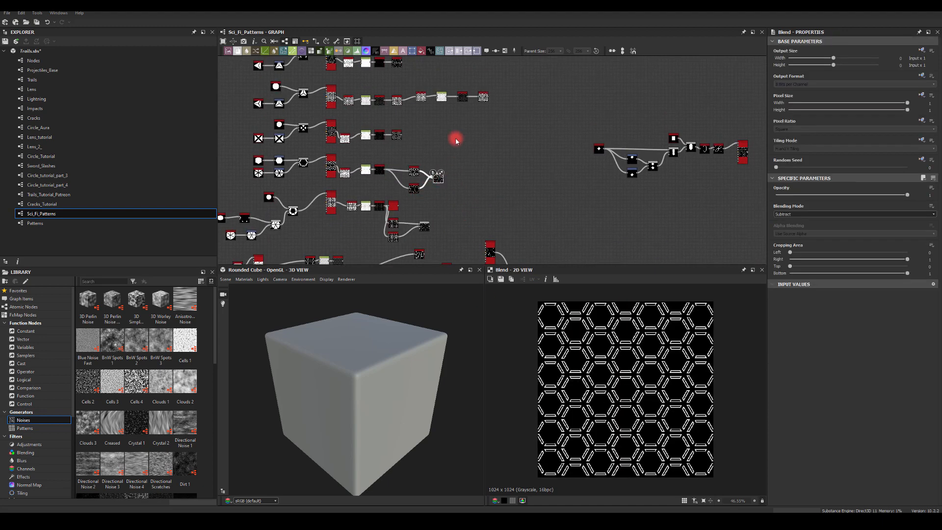
middle_drag(456, 143, 469, 172)
double_click(408, 155)
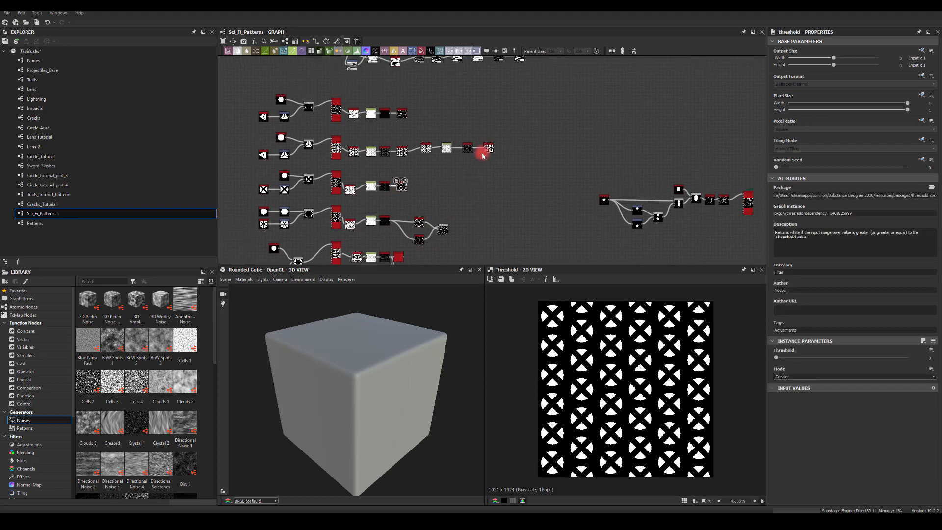
double_click(402, 114)
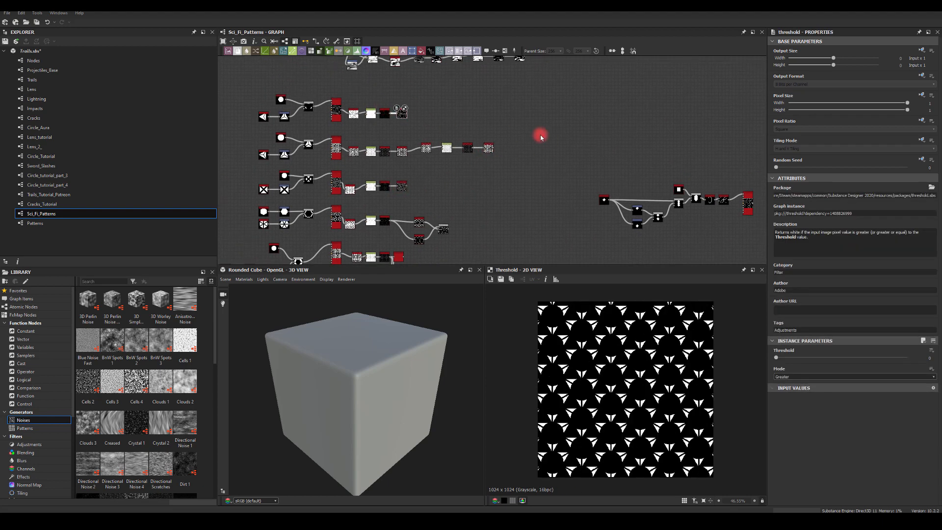
- Preview the isolated network's Tile Sampler, the slanted-block chain's final Threshold, and the triangle chain's Threshold
middle_drag(690, 172, 450, 138)
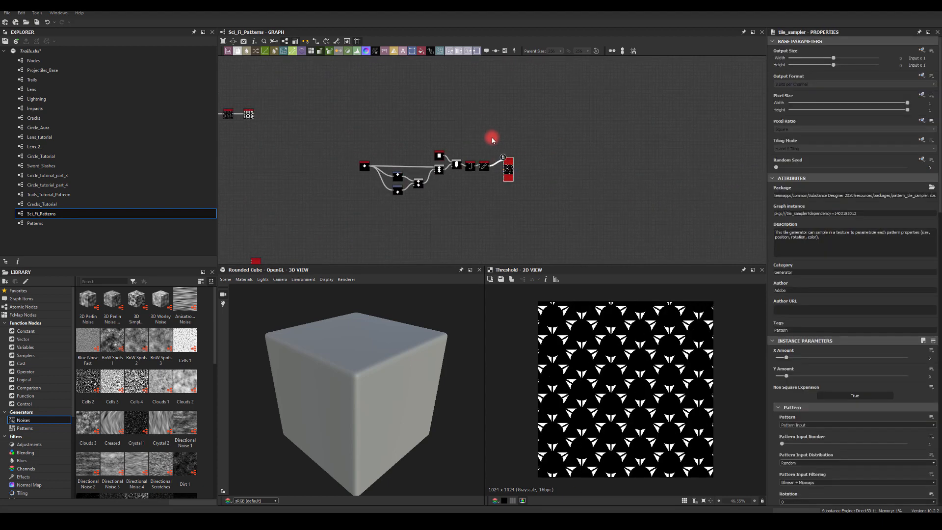
middle_drag(501, 160, 510, 168)
double_click(520, 179)
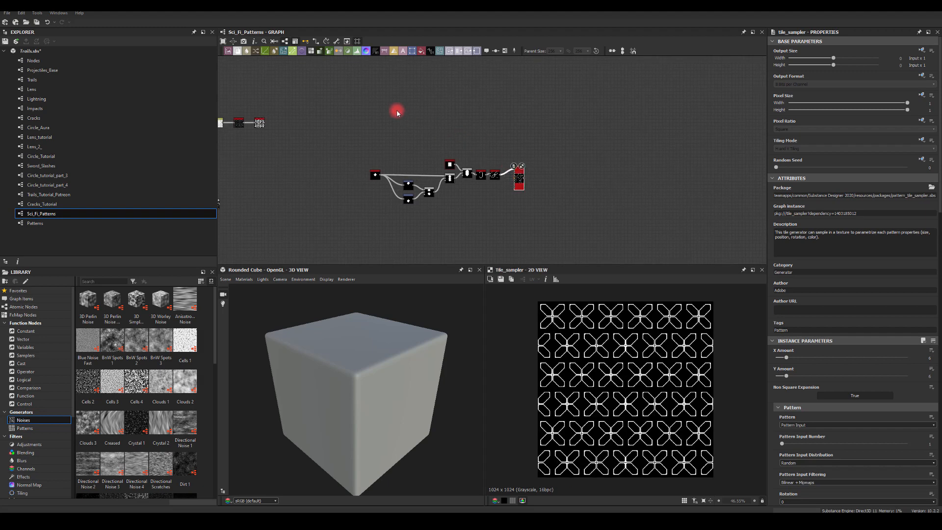
middle_drag(377, 108, 467, 141)
double_click(468, 139)
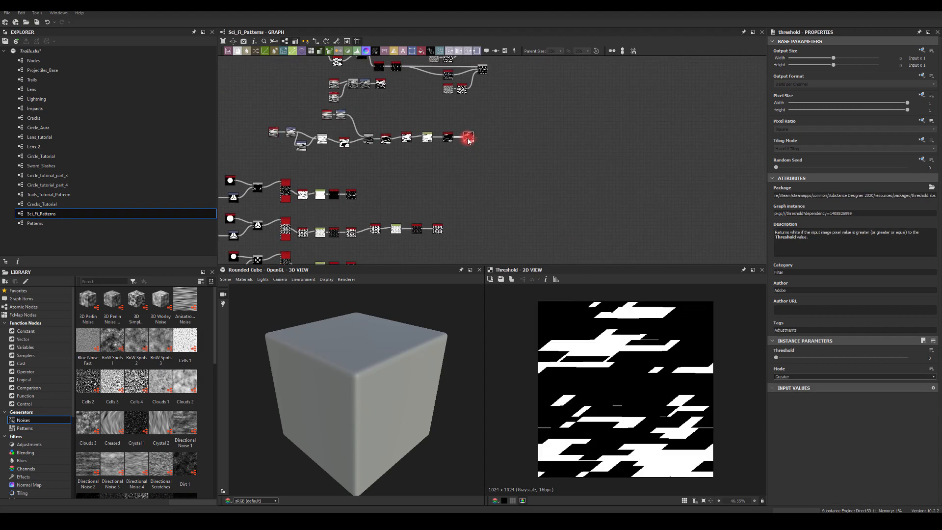
middle_drag(353, 182, 399, 203)
double_click(399, 202)
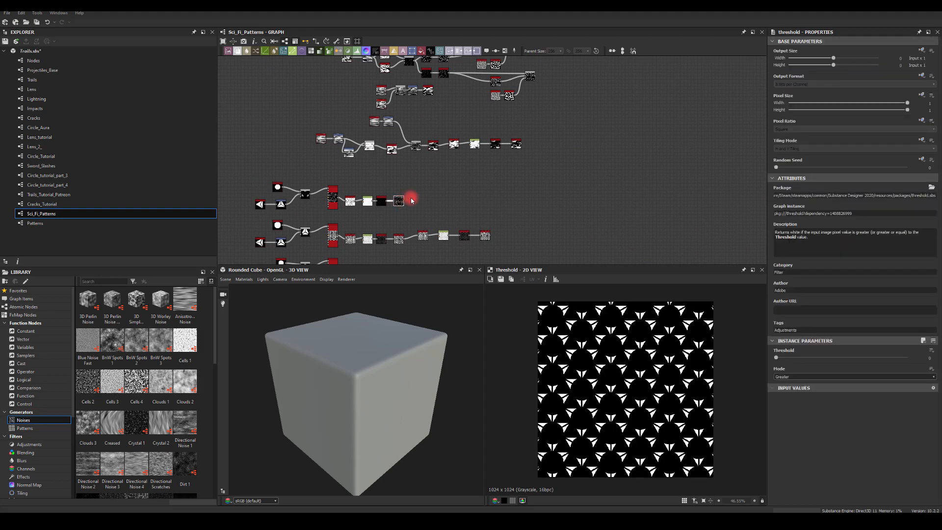
- Preview the uppermost networks' line pattern Blend, Blur HQ Grayscale output and slanted-block Threshold node
middle_drag(538, 109, 535, 149)
double_click(527, 118)
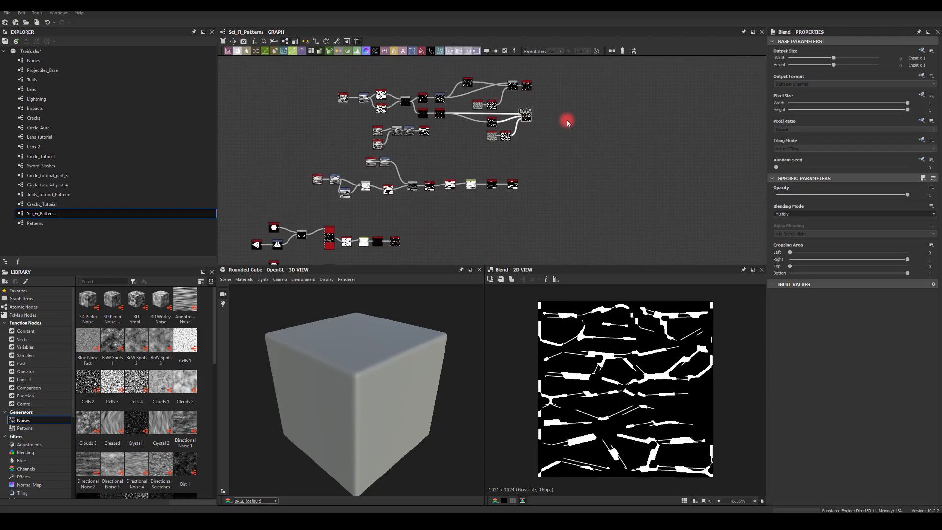
middle_drag(543, 98, 555, 126)
click(539, 113)
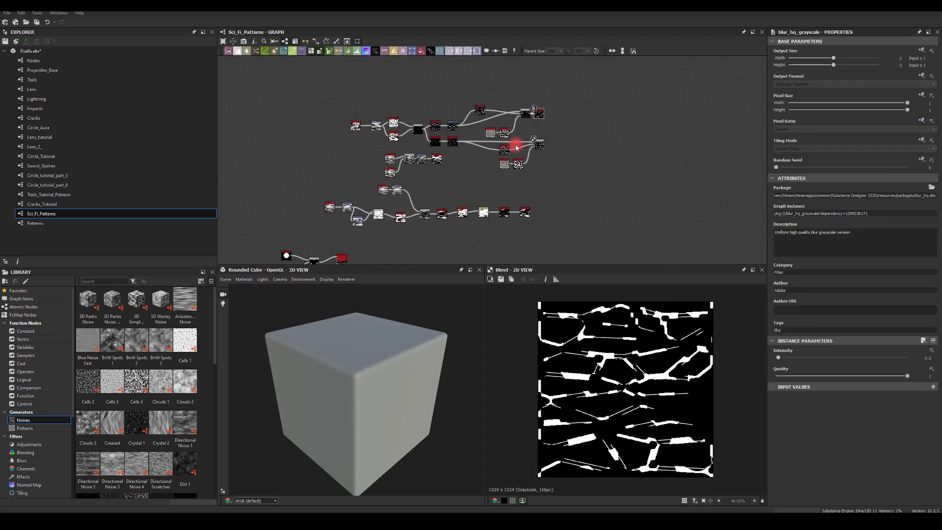
double_click(539, 114)
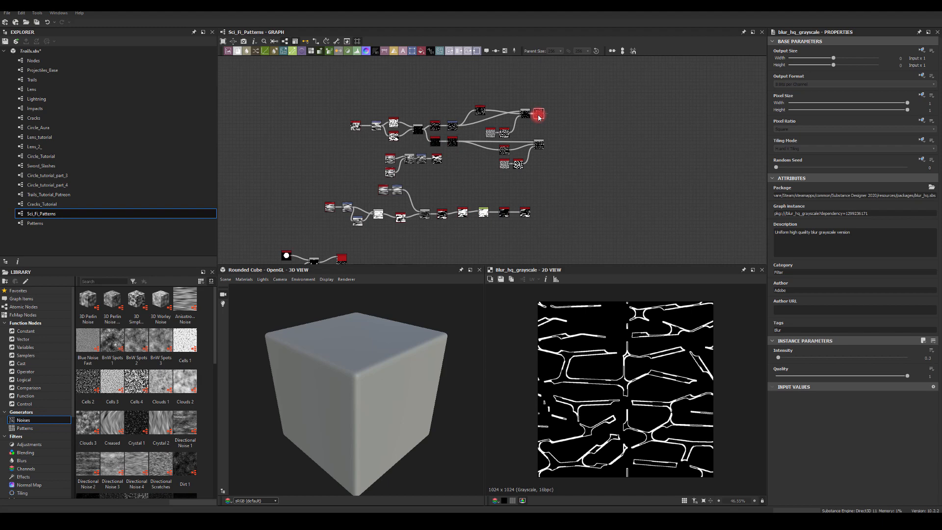
double_click(437, 158)
mouse_move(405, 70)
middle_down()
mouse_move(446, 100)
mouse_move(410, 59)
middle_up()
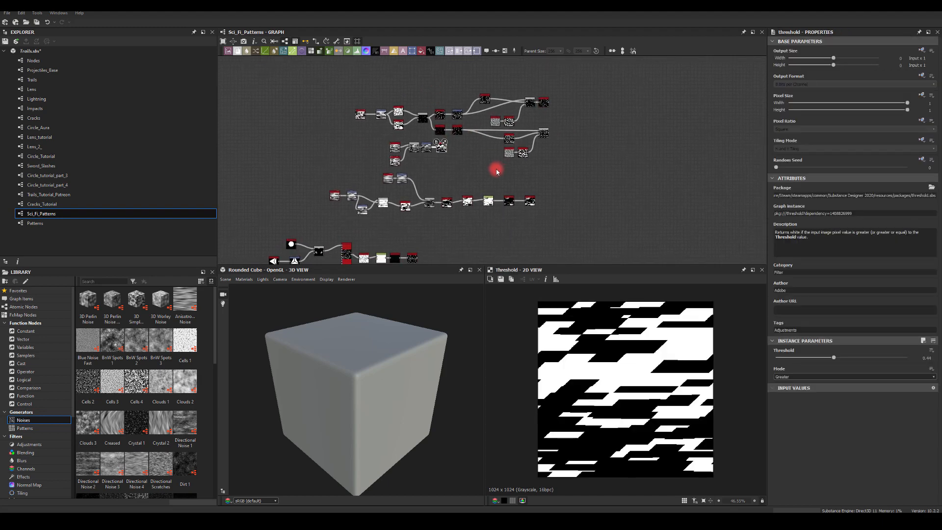
- Open the Patterns graph and preview the Edge Detect nodes of its rectangle and triangle chains
middle_drag(496, 171, 474, 131)
click(37, 223)
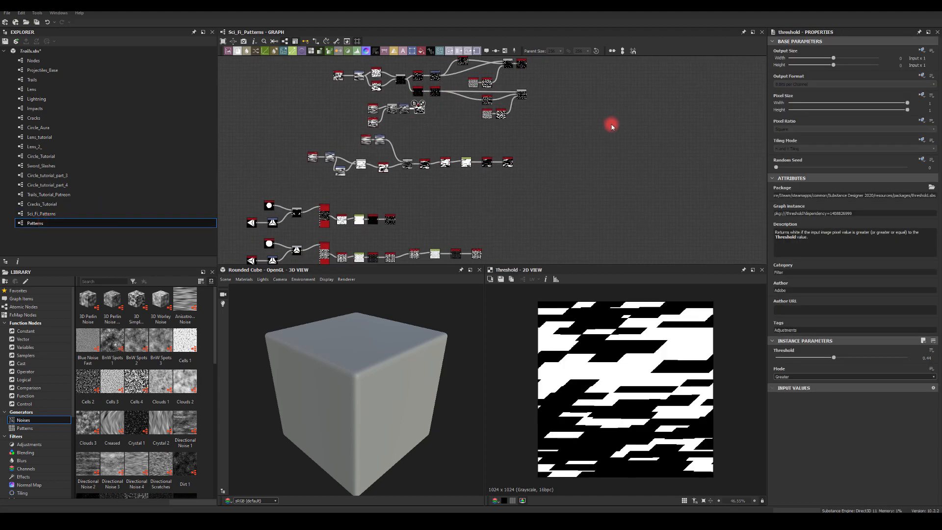
middle_drag(483, 192, 488, 138)
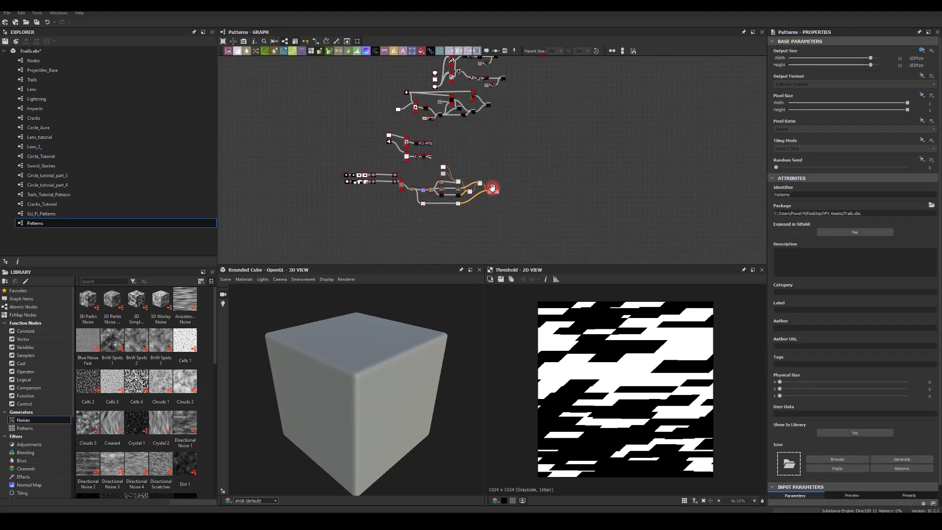
middle_drag(491, 188, 494, 232)
scroll(439, 195, up, 1)
double_click(430, 185)
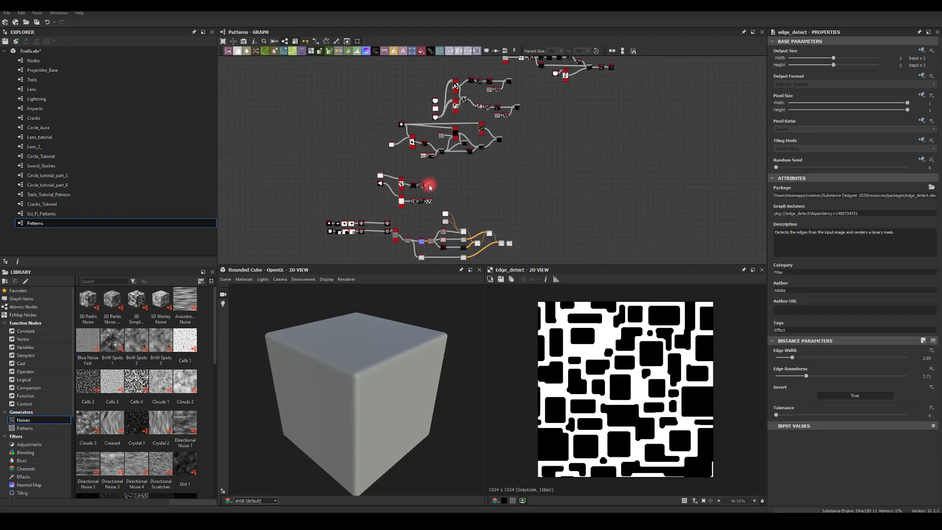
double_click(429, 201)
middle_drag(499, 144, 486, 179)
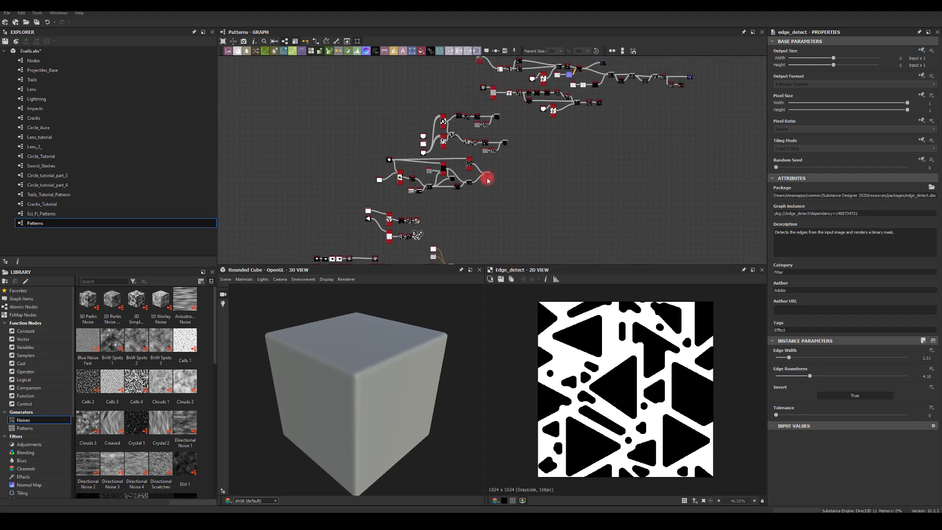
- Preview the final Blend nodes of the circuit-line network and the two line pattern chains above it in the Patterns graph
double_click(407, 221)
middle_drag(534, 162, 503, 190)
double_click(456, 203)
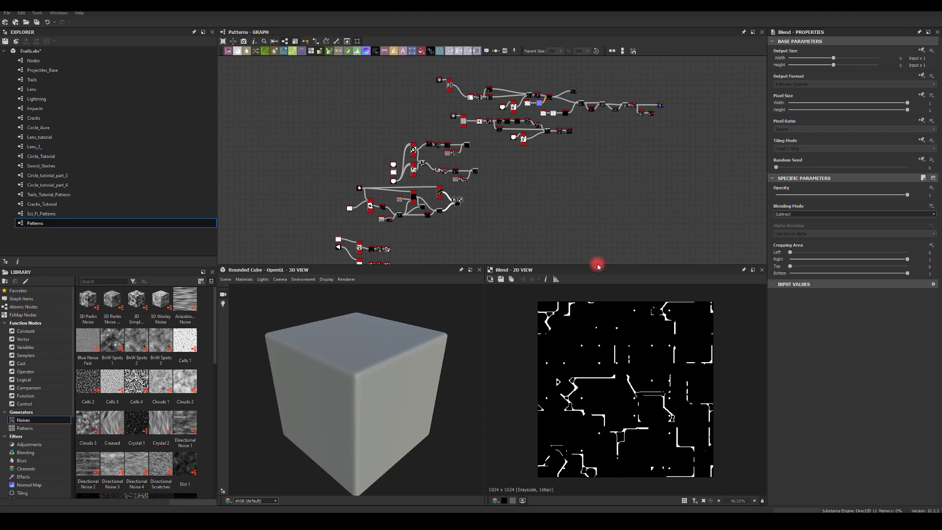
scroll(459, 189, up, 2)
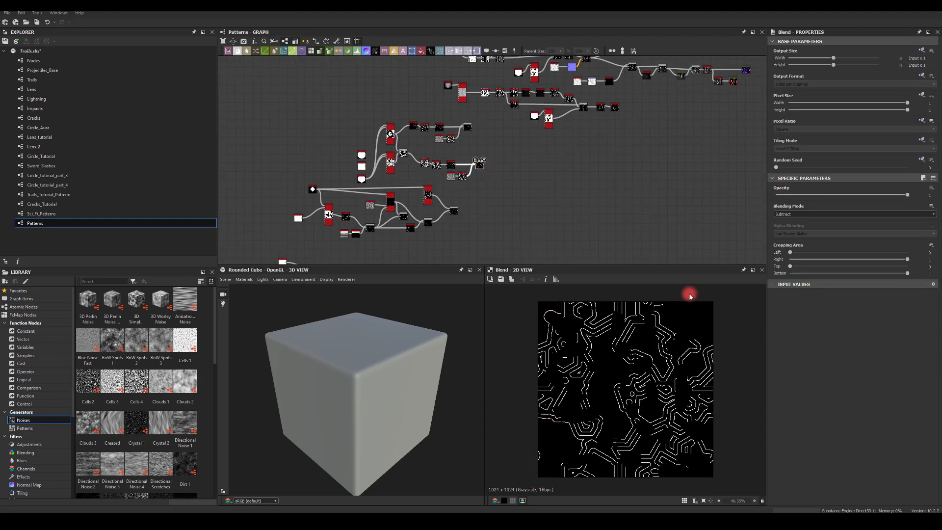
double_click(469, 127)
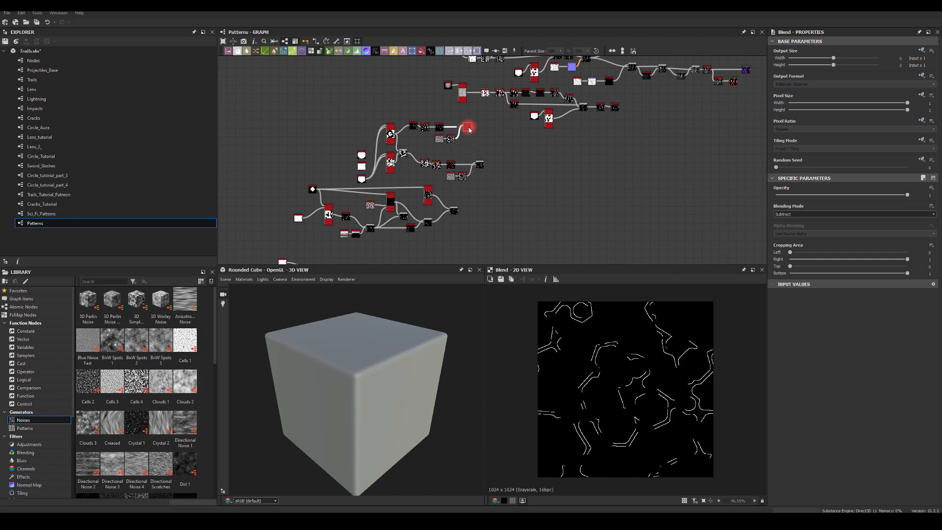
- Preview the upper networks' Blur HQ Grayscale, Transformation 2D and red Gradient Map nodes, plus the final node of the uppermost chain
middle_drag(585, 167, 535, 163)
double_click(544, 149)
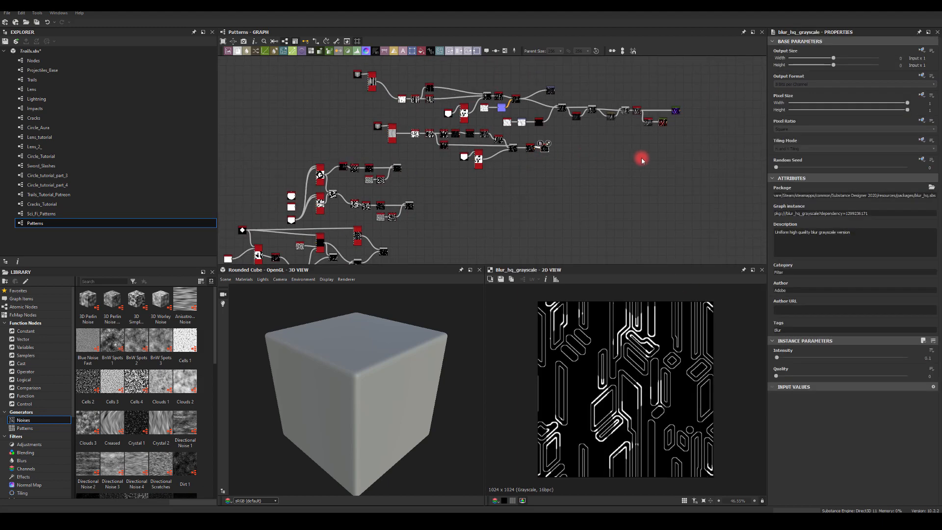
middle_drag(641, 154, 522, 170)
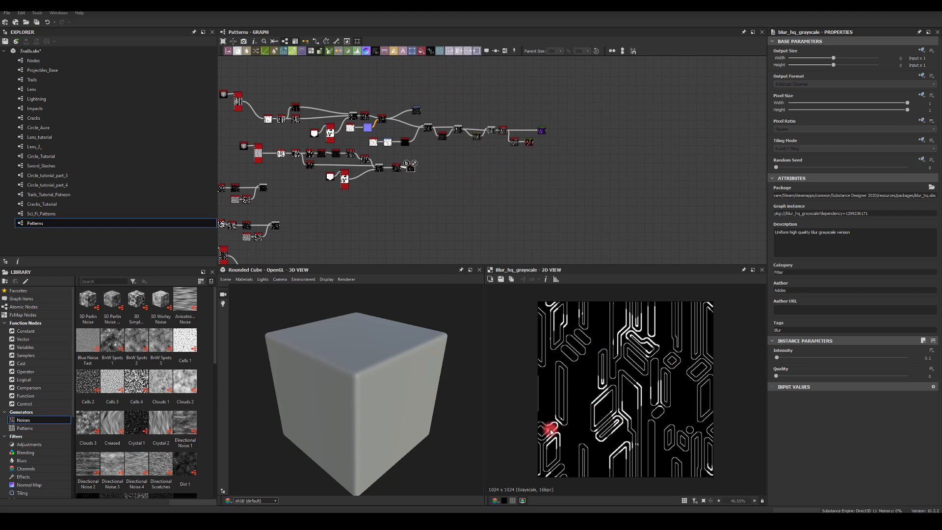
middle_drag(446, 154, 466, 163)
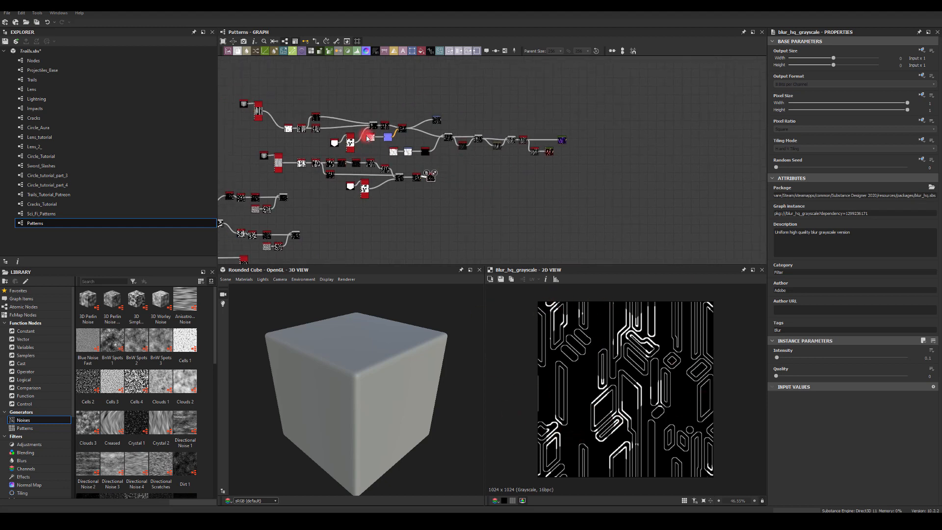
double_click(435, 121)
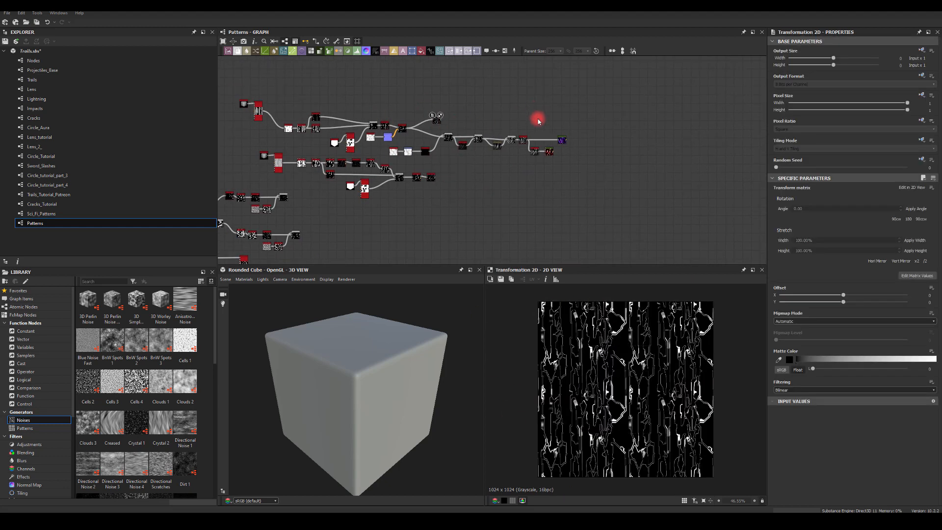
double_click(548, 152)
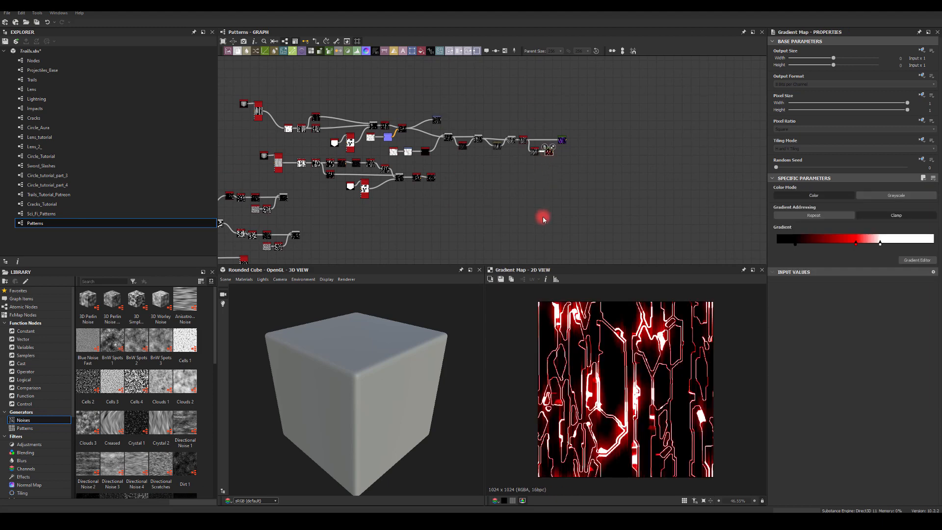
double_click(562, 140)
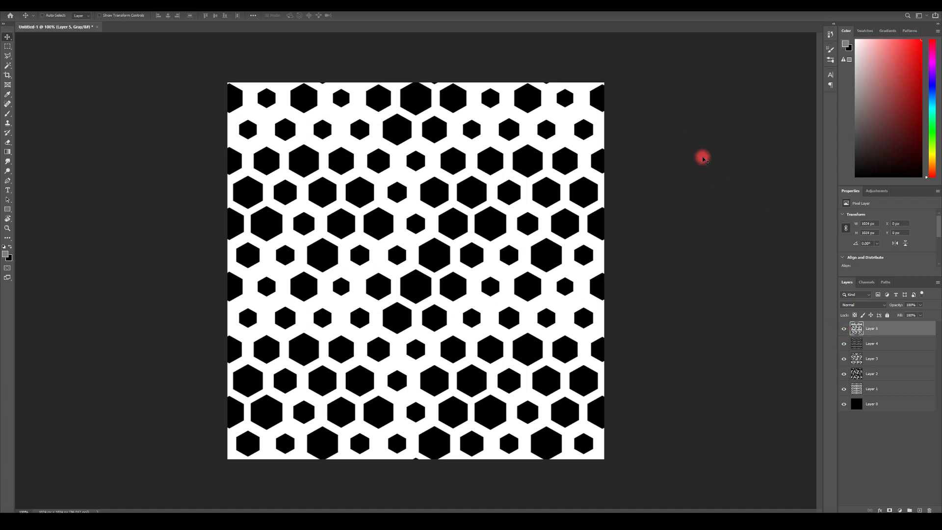
- In Photoshop, hide Layers 5 through 1 one by one to inspect each black-and-white pattern
click(842, 328)
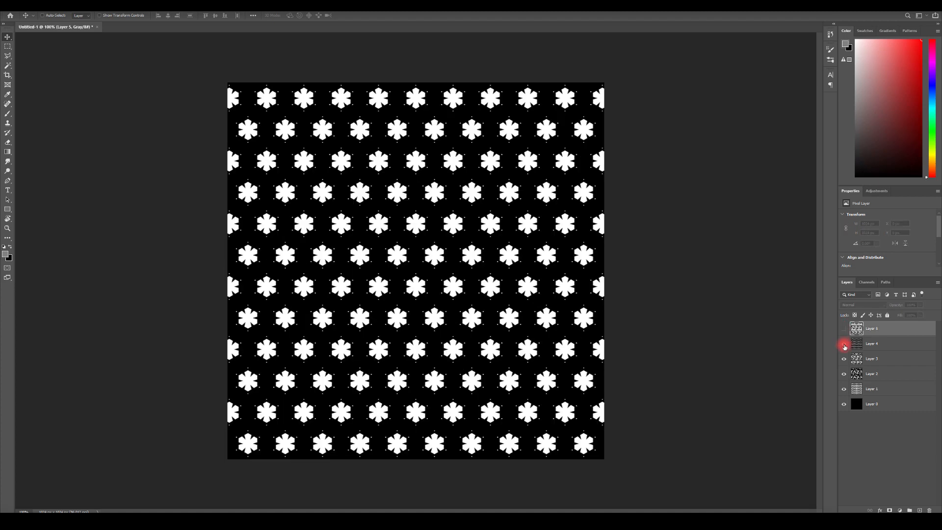
click(844, 345)
click(844, 342)
click(844, 346)
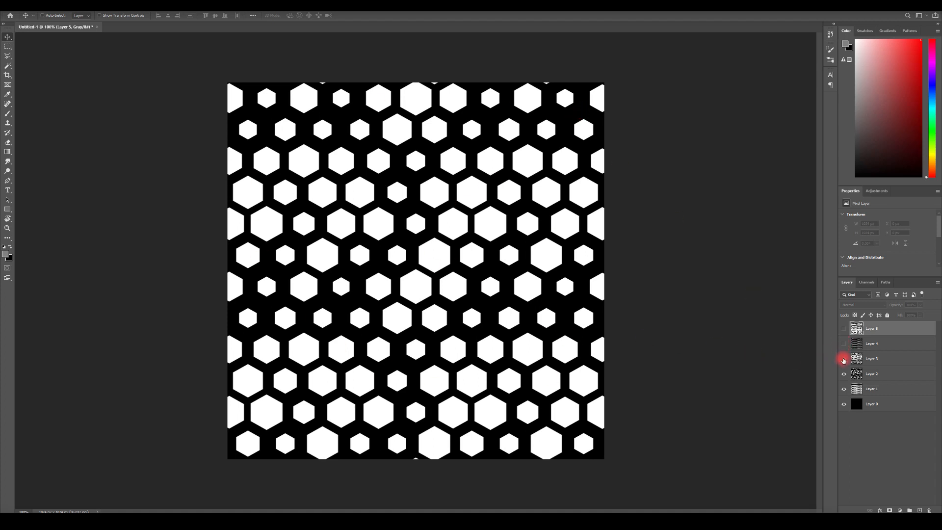
click(844, 361)
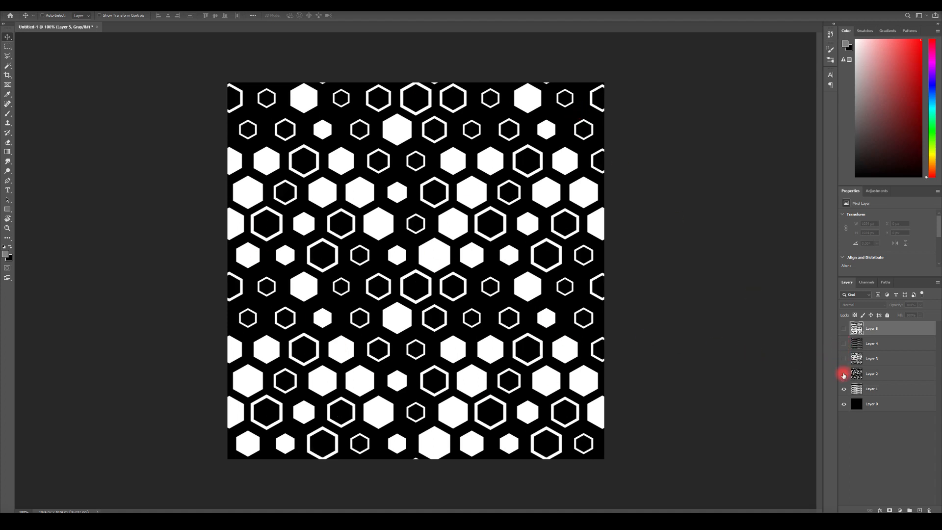
click(844, 375)
click(843, 390)
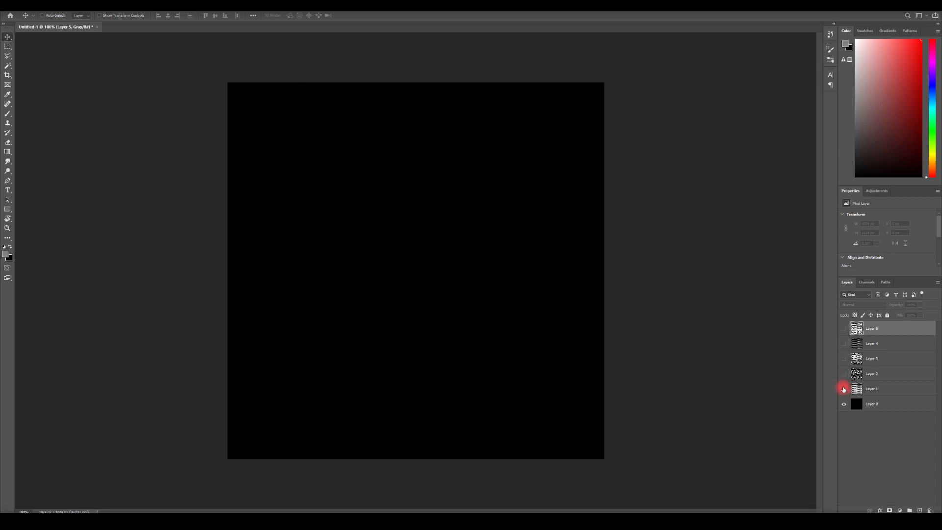
- Make Layers 1 through 5 visible again one at a time to review the pattern's build-up
click(844, 388)
click(844, 373)
click(845, 359)
click(844, 344)
click(844, 329)
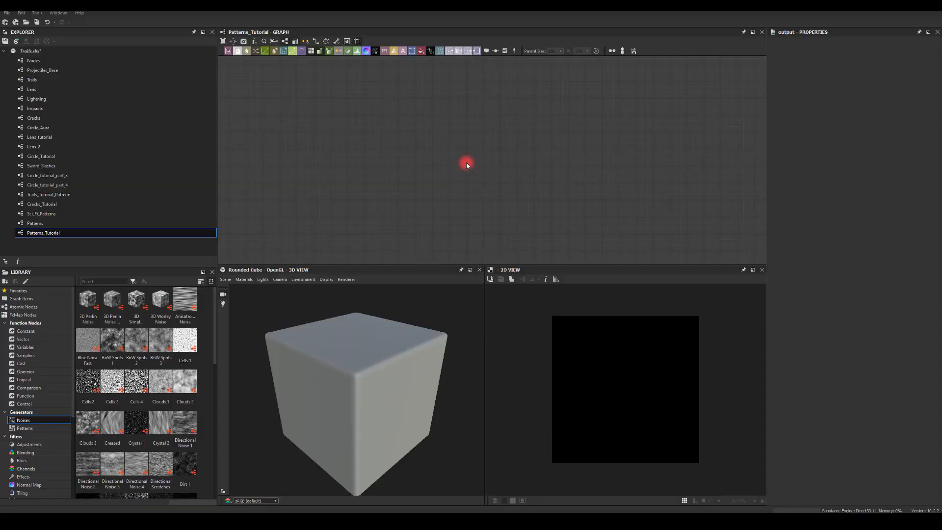
- In Substance Designer, add a Polygon 1 node to the empty Patterns_Tutorial graph
key(space)
text(pol)
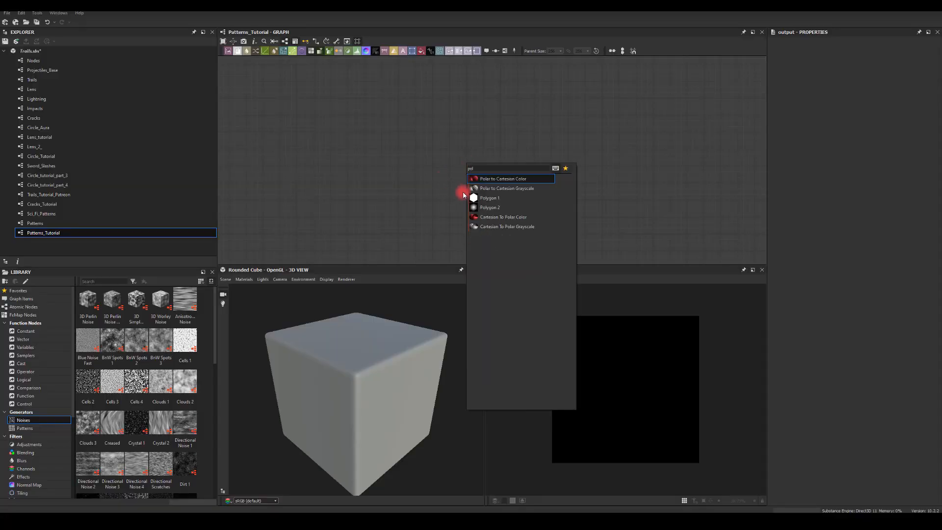
click(491, 201)
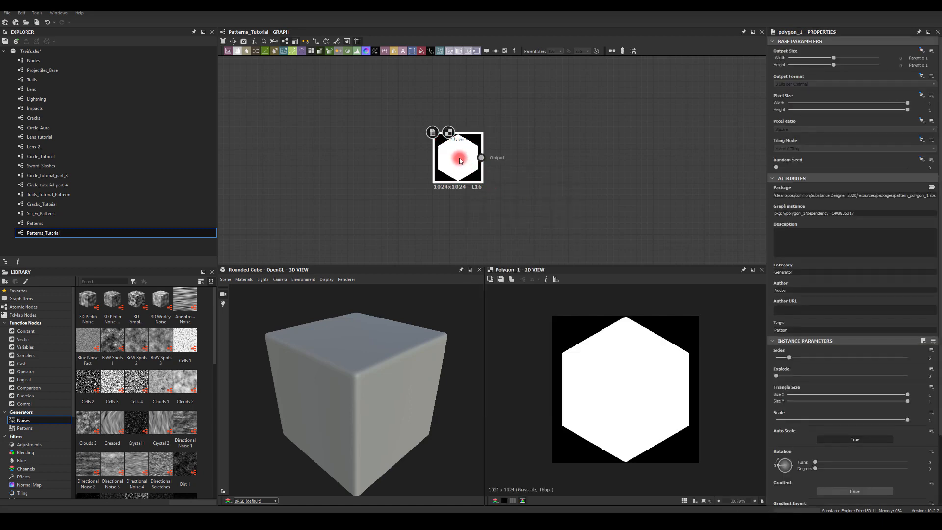
- Add a Tile Sampler node, connect the Polygon 1 output to its Pattern Input, and preview it in the 2D view
drag(461, 159, 478, 148)
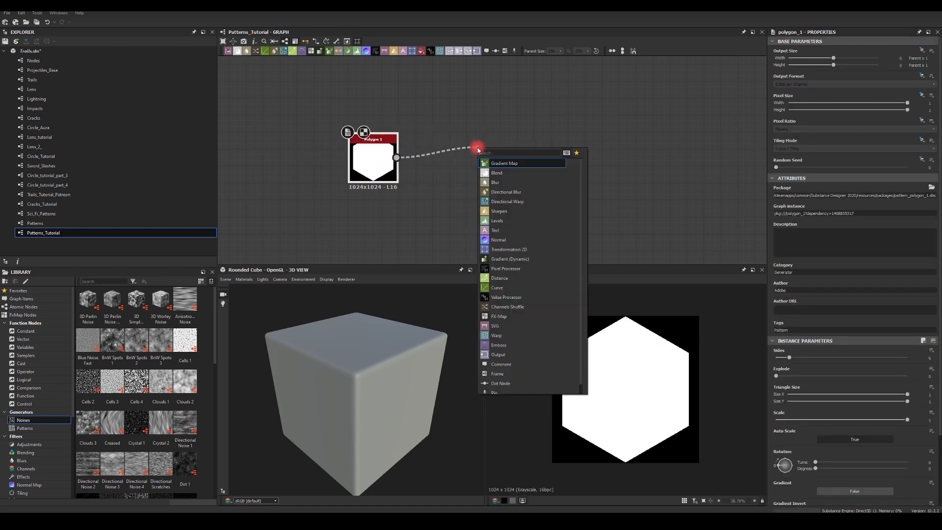
text(tile)
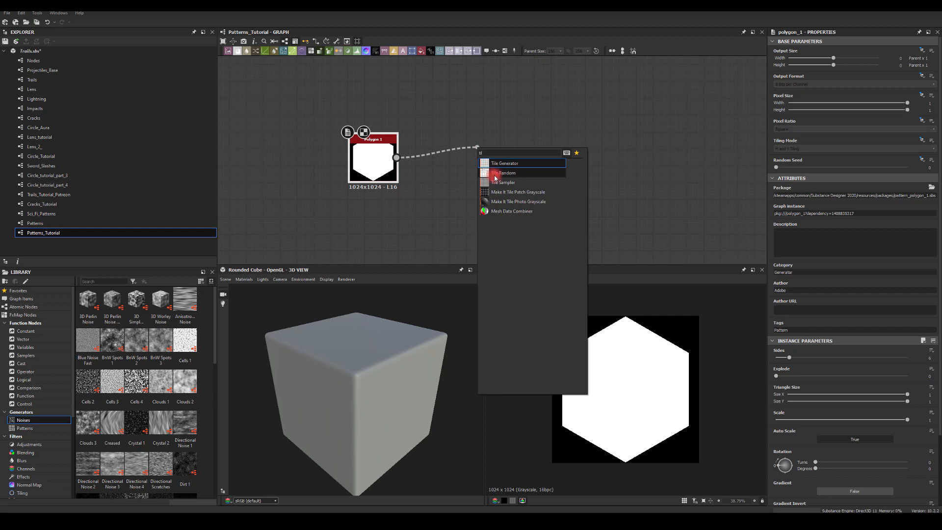
click(500, 184)
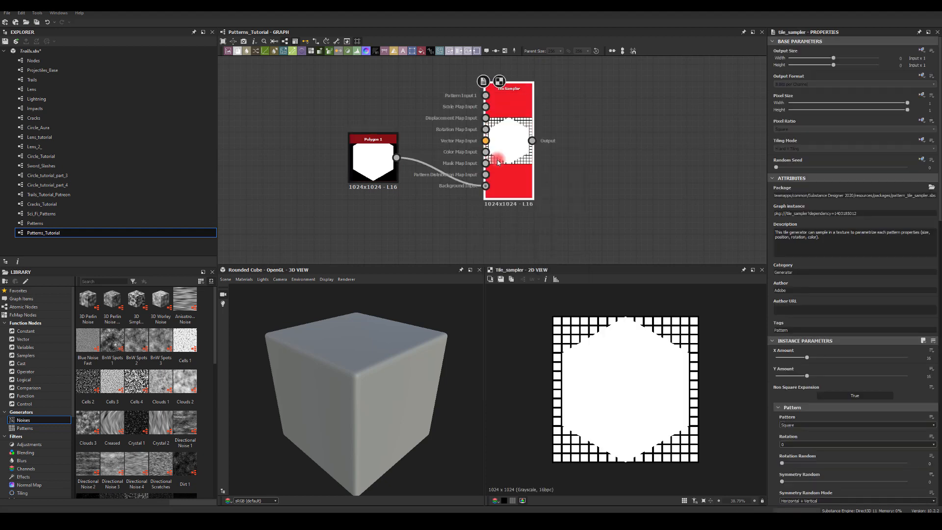
drag(486, 186, 492, 92)
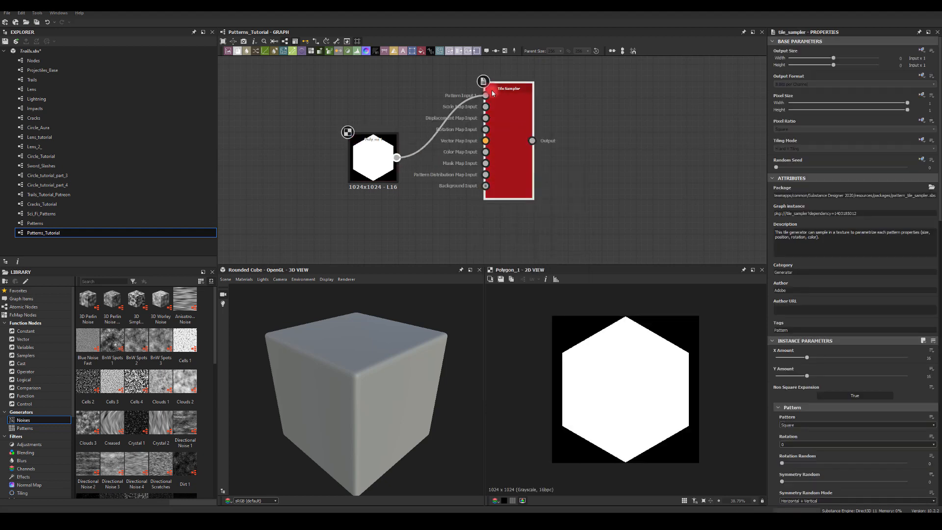
double_click(502, 126)
drag(501, 125, 501, 142)
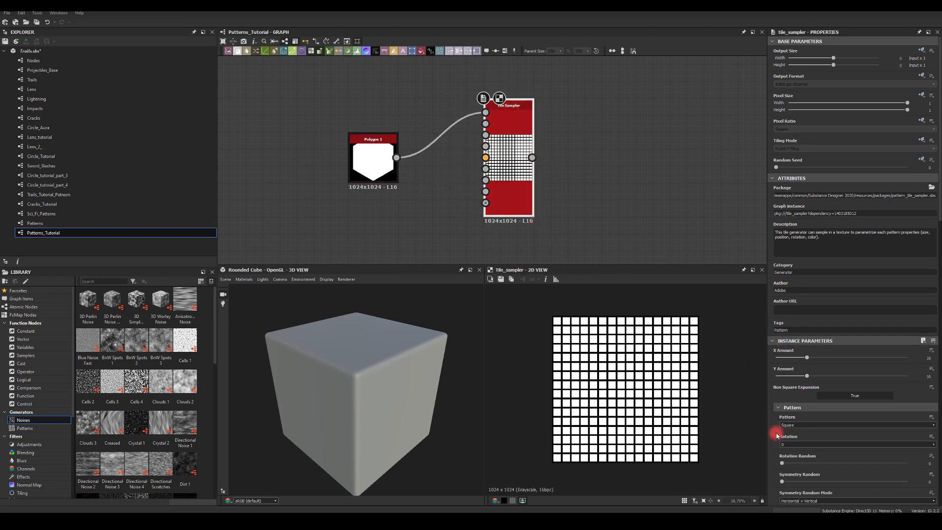
- Set the Tile Sampler's Pattern to Pattern Input and both its X Amount and Y Amount to 6
click(790, 425)
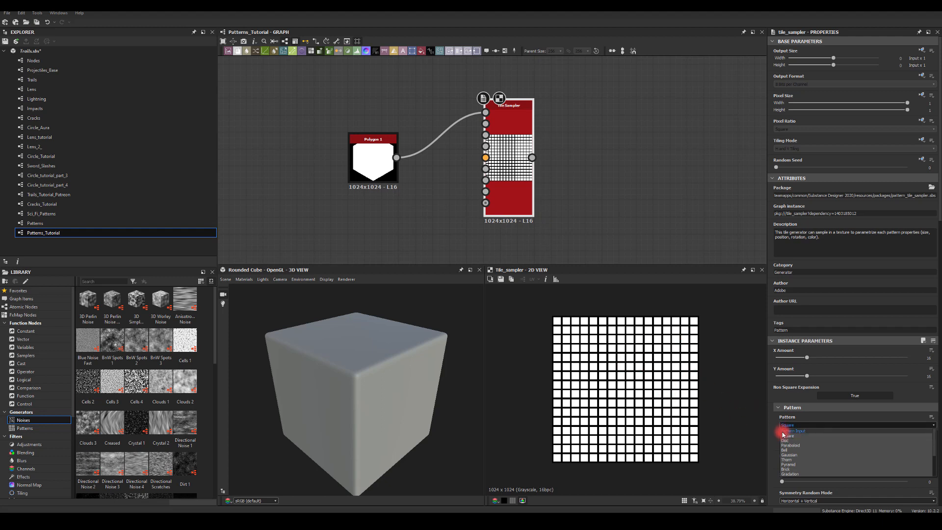
click(785, 431)
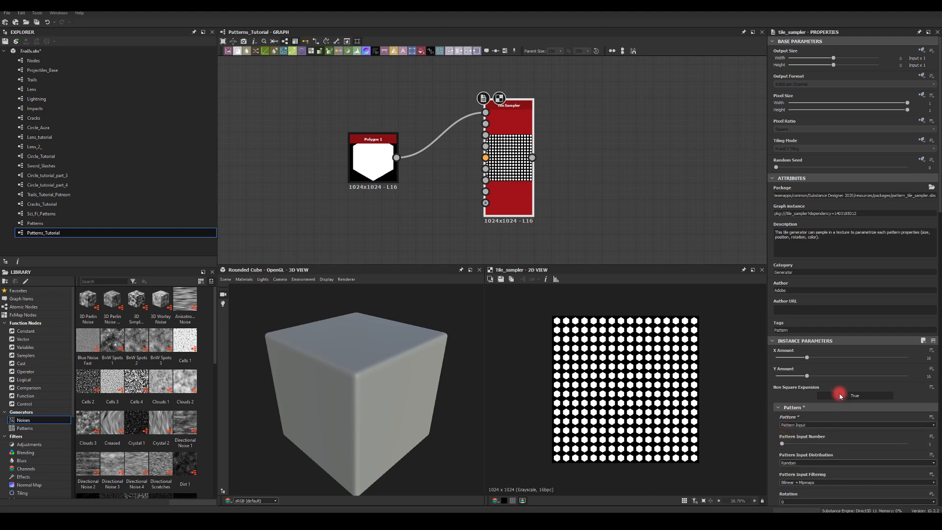
scroll(840, 389, down, 1)
text(6)
click(923, 336)
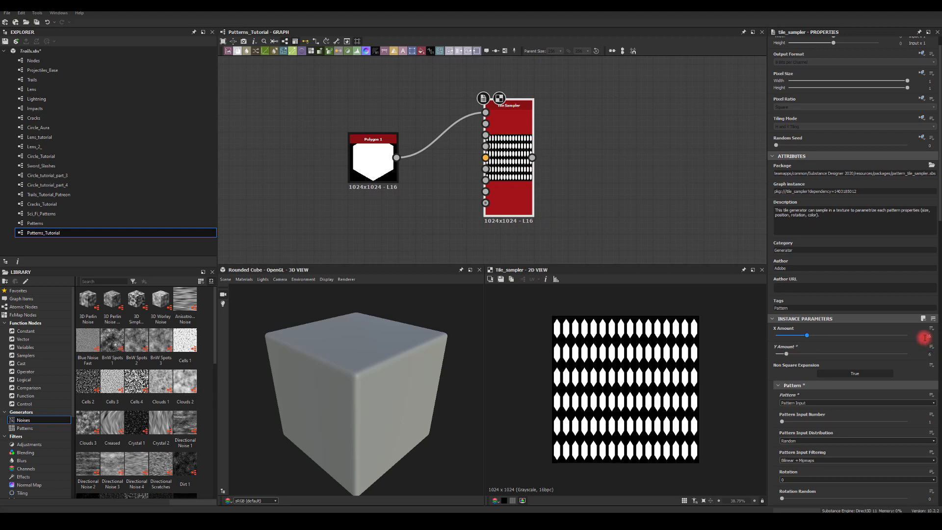
text(6)
key(Return)
- Set the Tile Sampler's Offset to 0.5 and increase its Scale to about 1.11
scroll(873, 368, down, 14)
scroll(849, 373, down, 6)
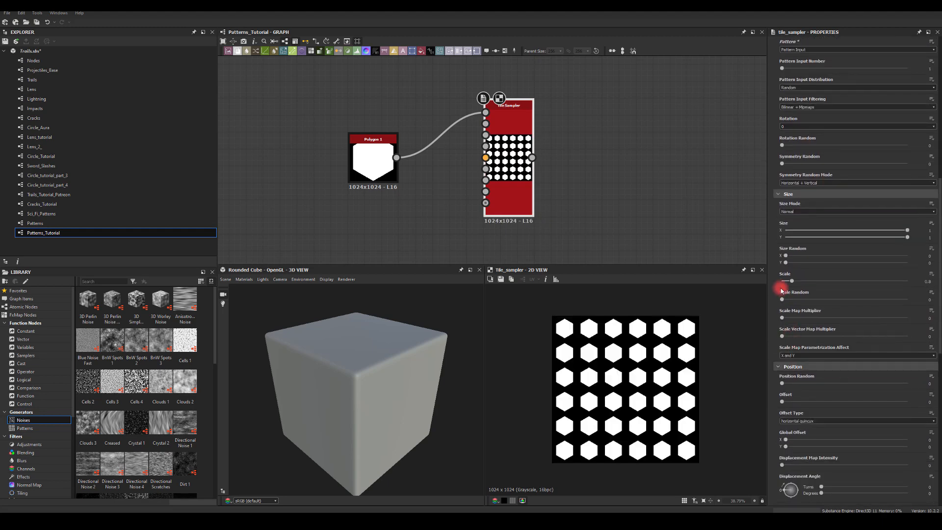
drag(782, 313, 847, 313)
click(930, 313)
key(BackSpace)
key(Return)
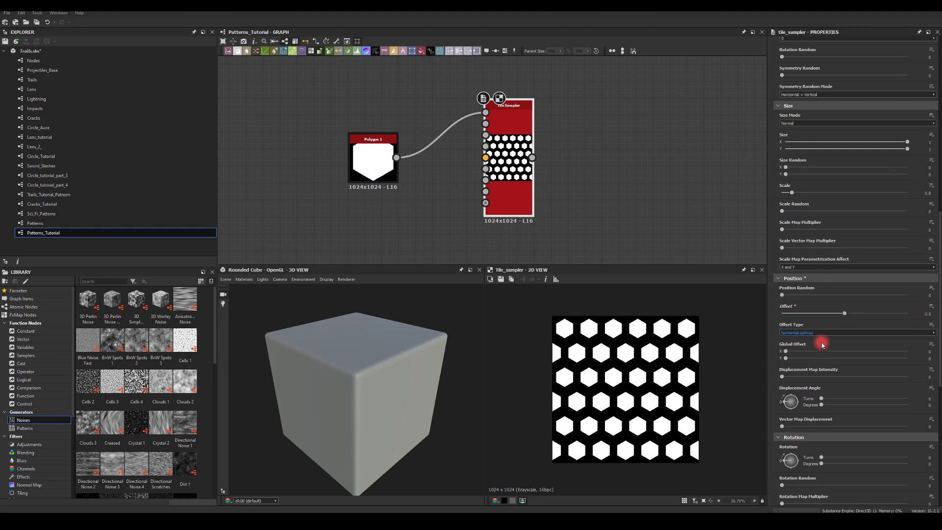
drag(793, 194, 796, 193)
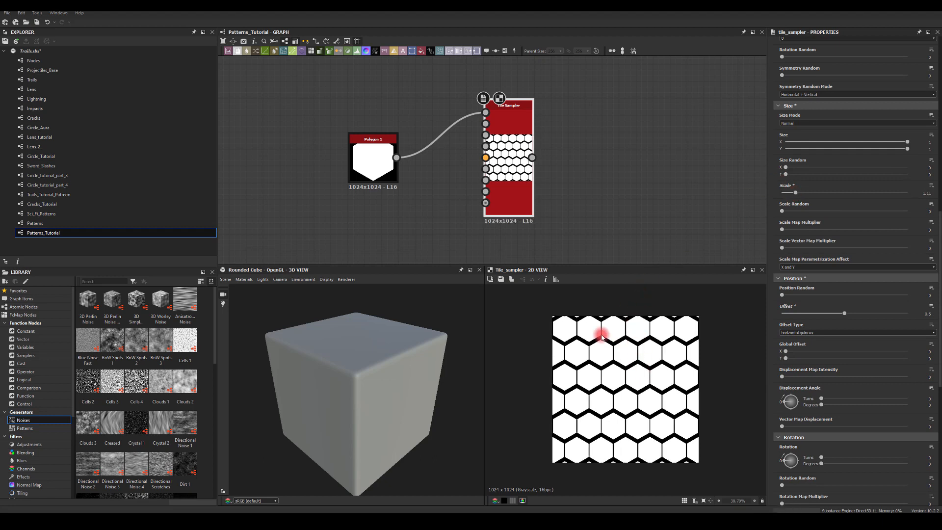
- Set the Tile Sampler's X Amount to 5
scroll(885, 143, up, 3)
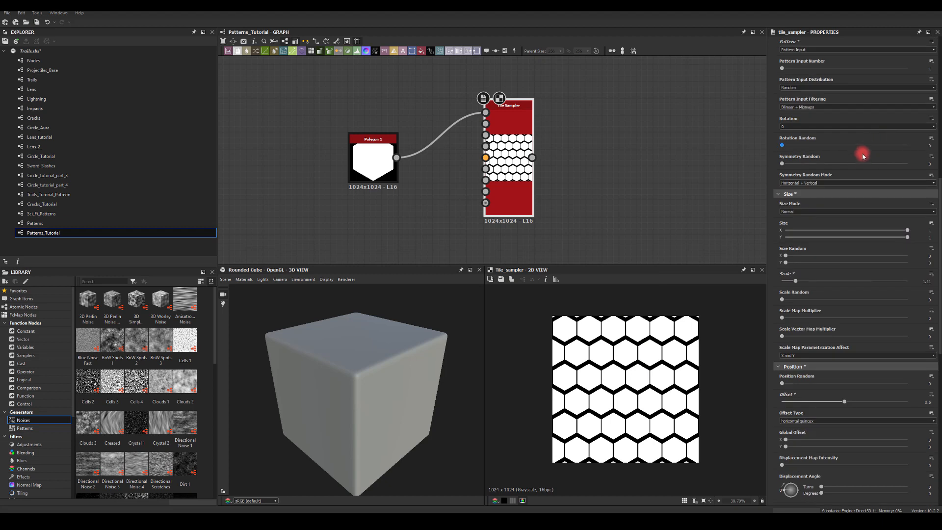
scroll(864, 172, up, 3)
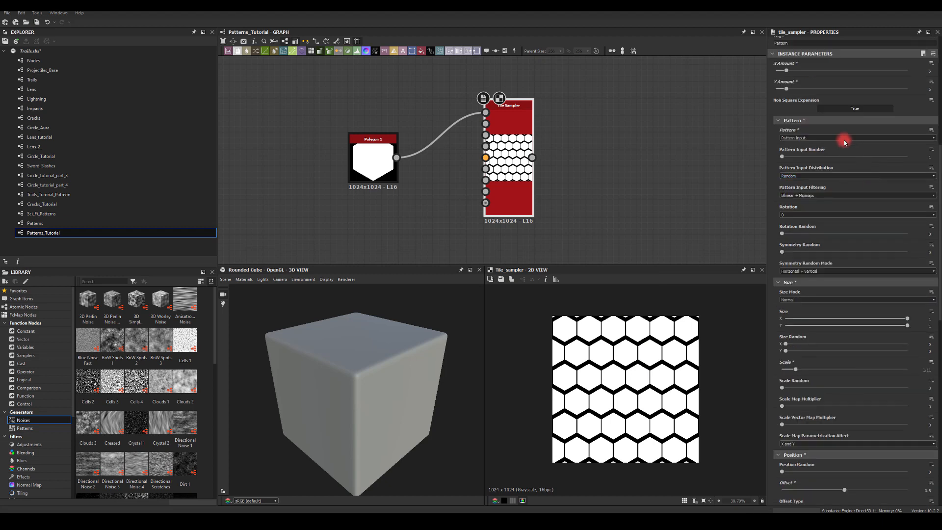
scroll(834, 84, up, 1)
click(926, 93)
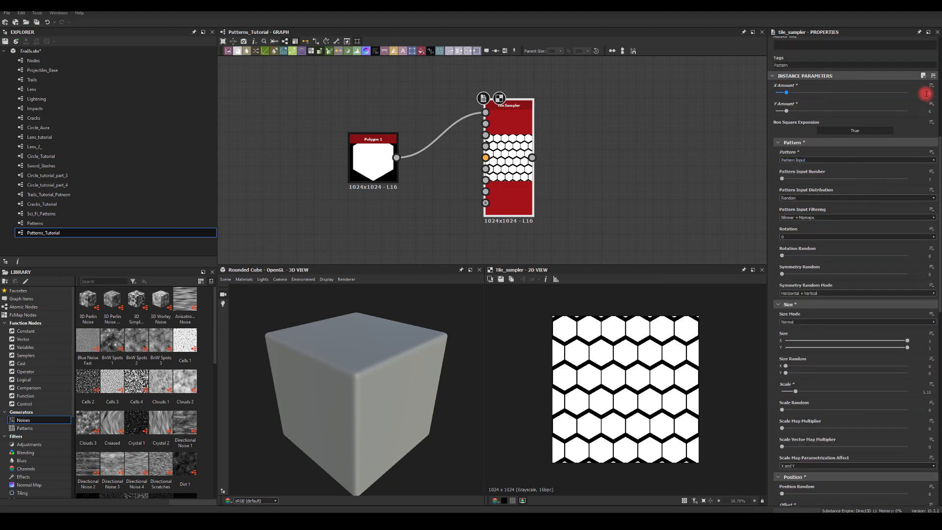
text(5)
key(Return)
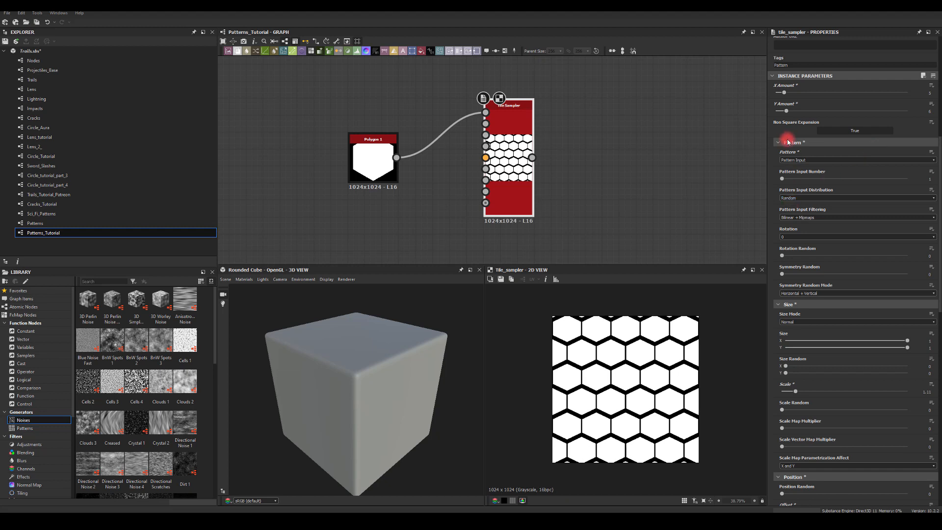
- Try a Size X of 1.1 on the Tile Sampler
scroll(833, 248, down, 3)
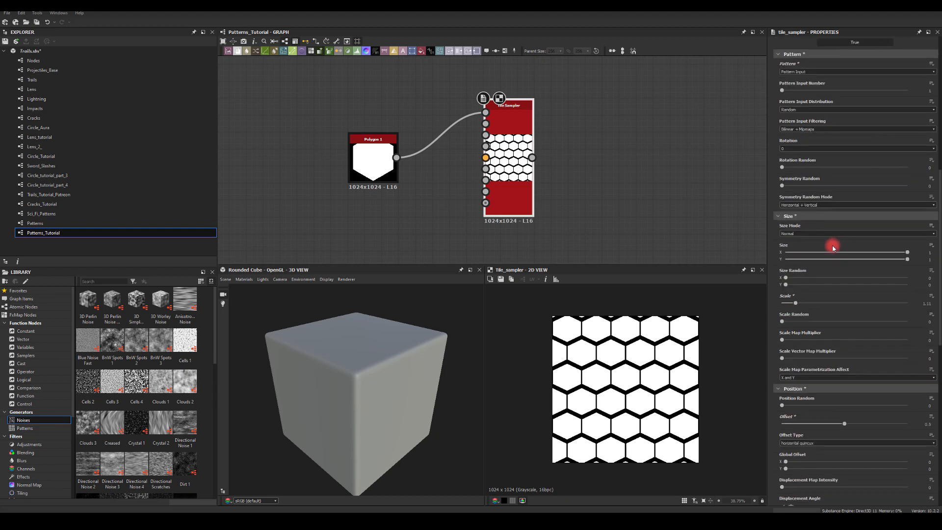
double_click(920, 252)
text(.1)
key(Return)
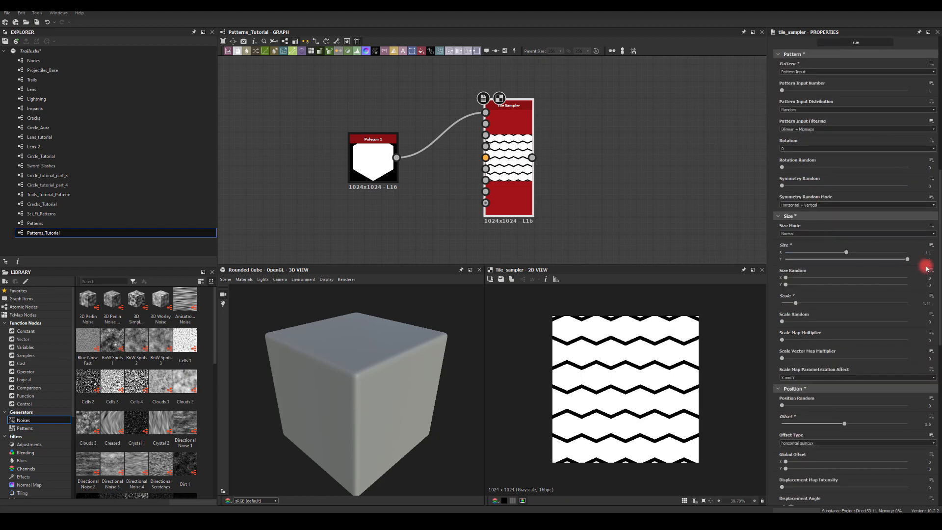
- Return the Tile Sampler's Size X to 1 and set its Size Y to 1.15
text(1)
key(Return)
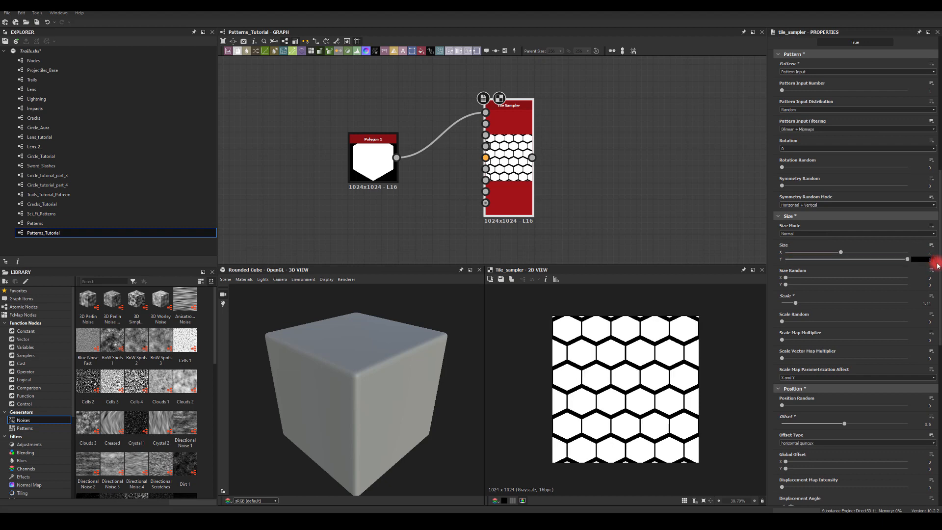
key(Return)
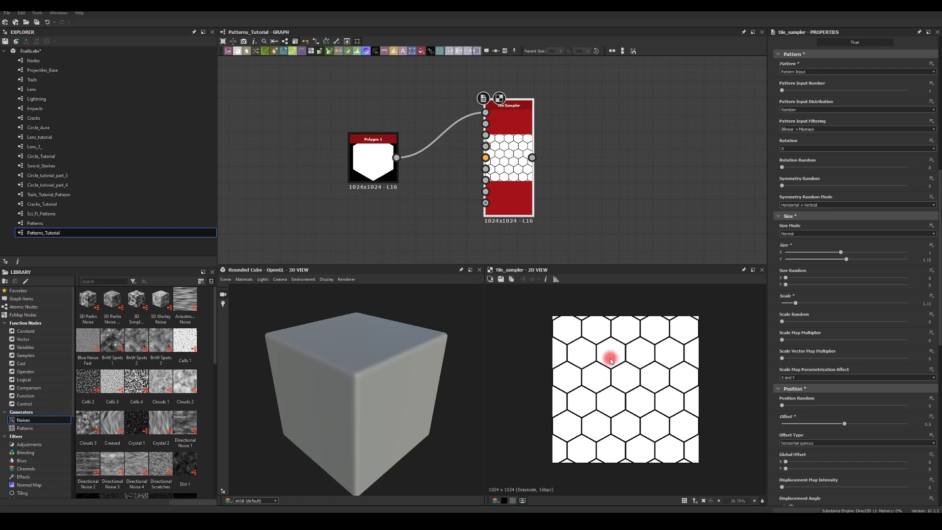
- Check how the hexagon pattern repeats across tile borders in the 2D view
scroll(628, 361, down, 1)
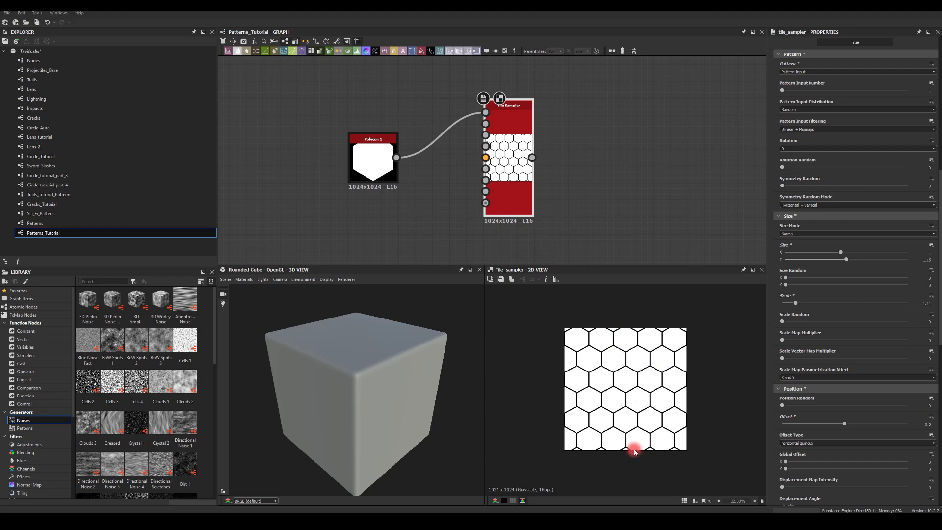
scroll(635, 385, down, 7)
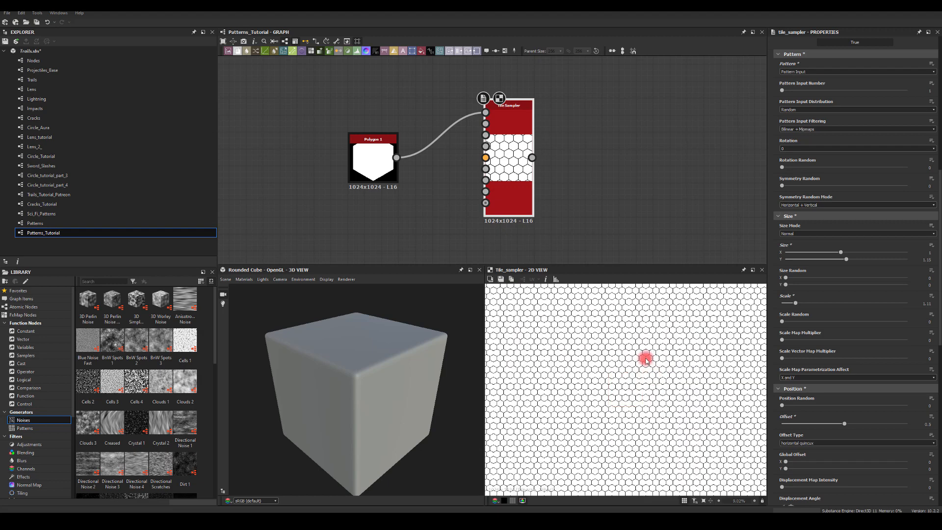
scroll(641, 384, up, 8)
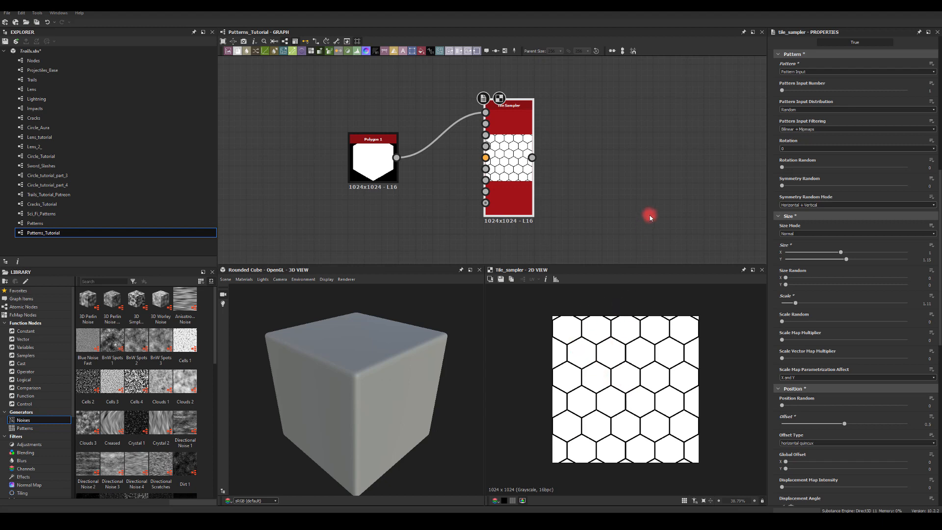
- Add a Transformation 2D node after the Tile Sampler and halve its scale so the hexagons repeat twice as often
middle_drag(646, 206, 623, 200)
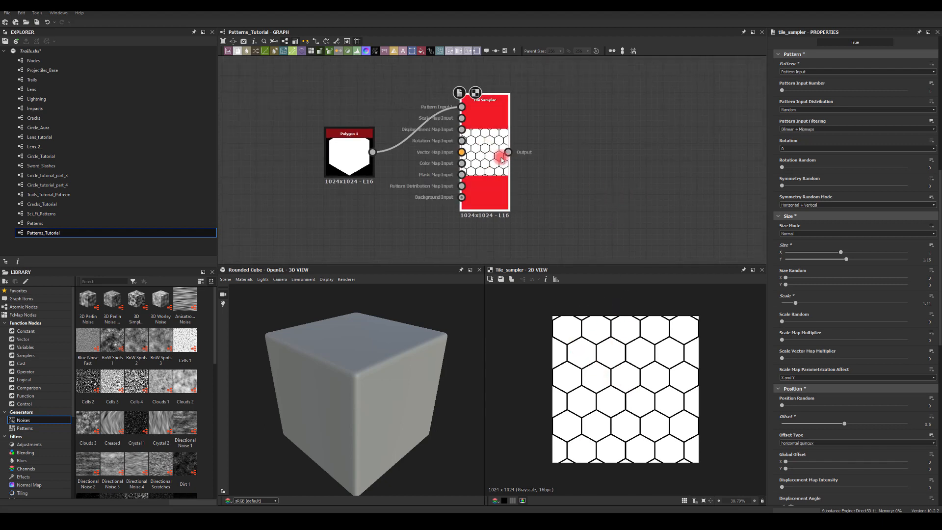
drag(508, 152, 598, 147)
text(tr)
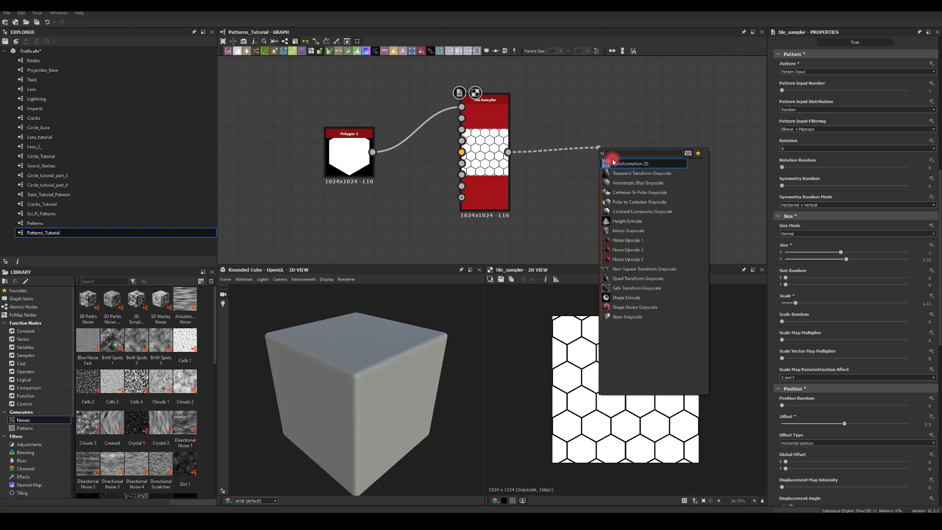
click(614, 164)
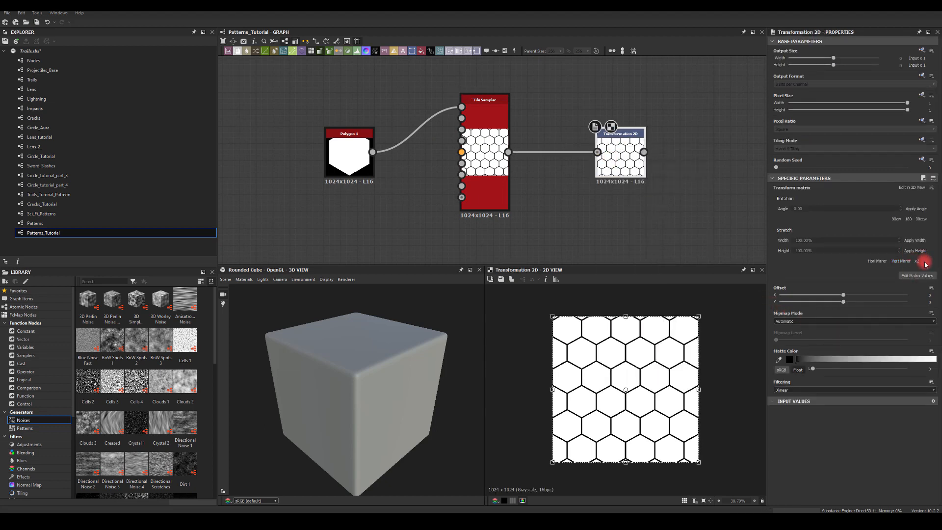
click(922, 262)
- Add an Invert Grayscale node after the Transformation 2D node
middle_drag(681, 195, 548, 172)
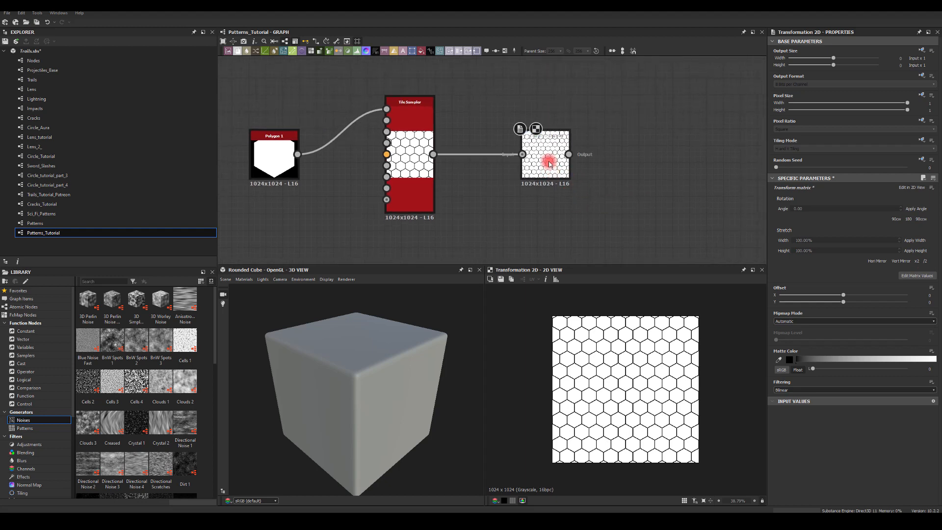
drag(548, 164, 580, 152)
text(inv)
click(618, 167)
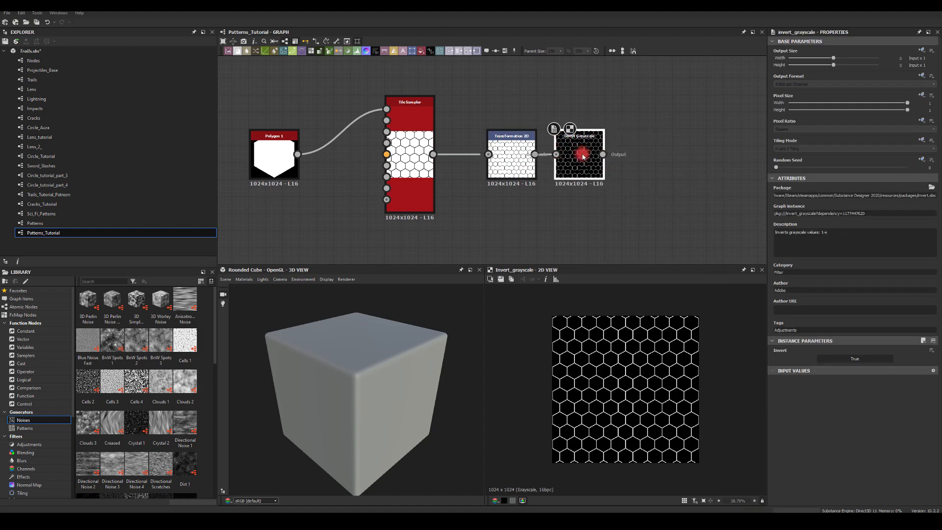
click(585, 216)
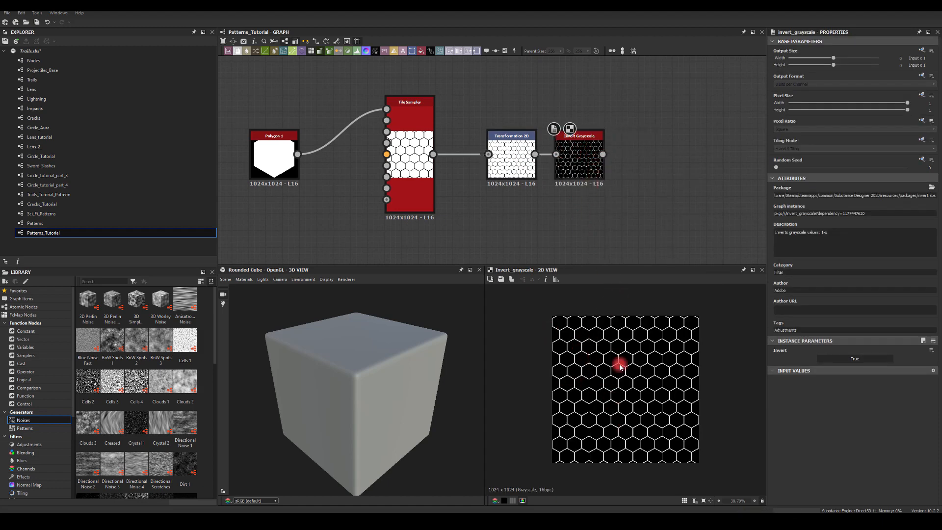
- Compare the Transformation 2D and Invert Grayscale outputs in the 2D view
double_click(509, 156)
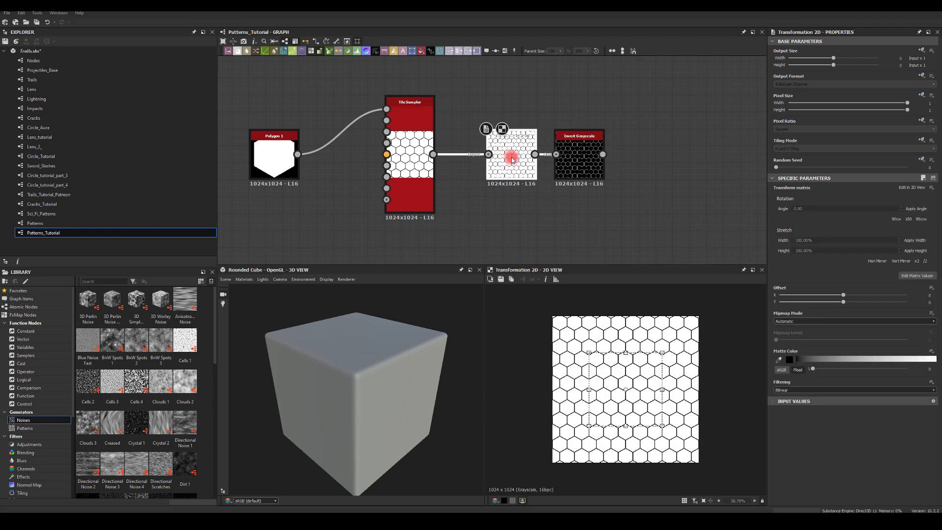
double_click(567, 145)
click(503, 159)
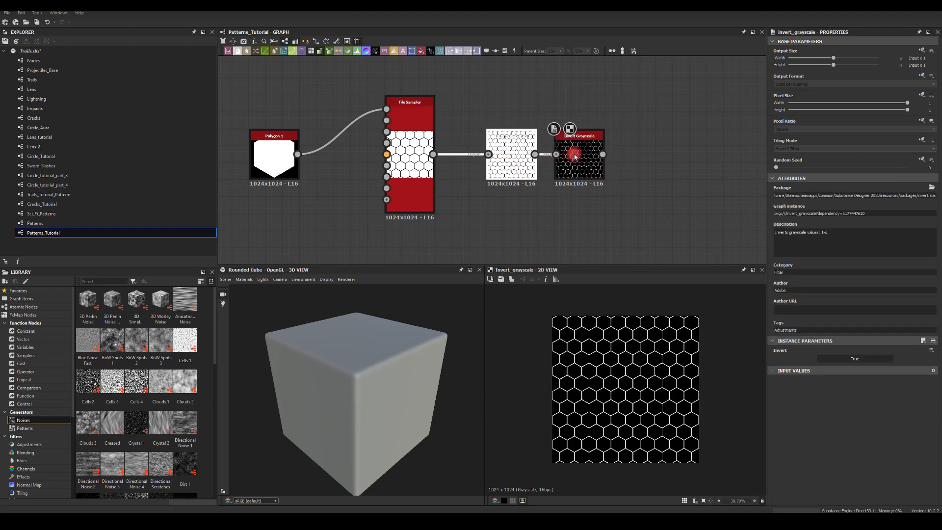
click(576, 221)
- Set the Polygon 1 node's Scale to 0.95 to thicken the hexagon outlines
middle_drag(485, 216, 526, 199)
click(306, 144)
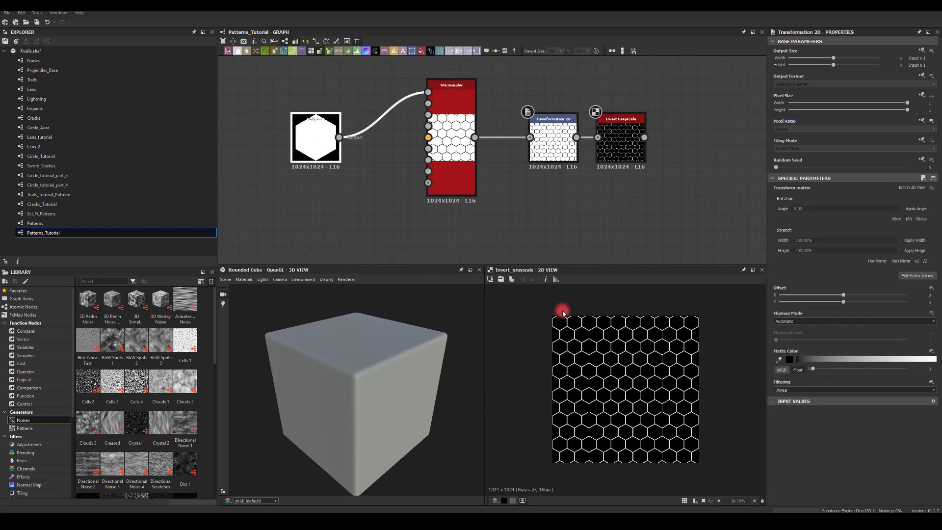
scroll(792, 372, down, 3)
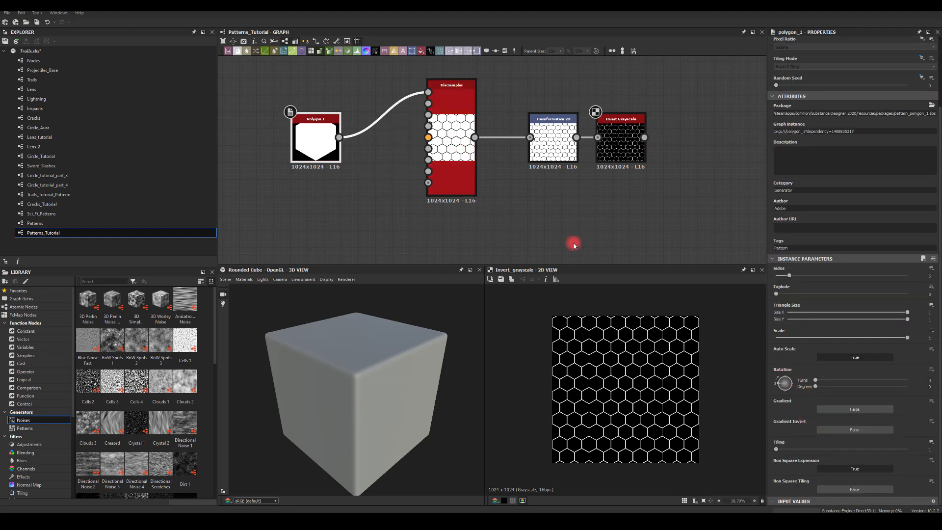
scroll(830, 355, up, 3)
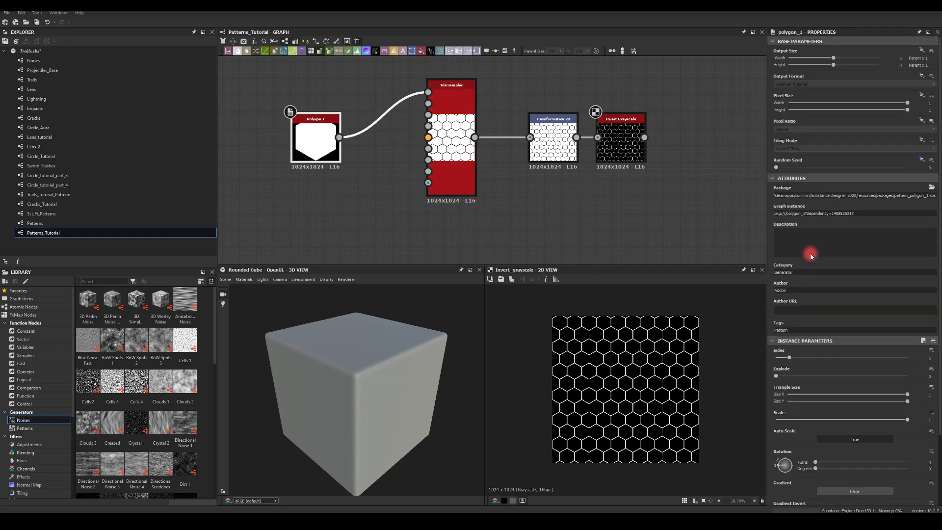
mouse_move(907, 422)
mouse_down()
mouse_move(847, 423)
mouse_move(924, 423)
mouse_move(883, 425)
mouse_move(901, 431)
mouse_up()
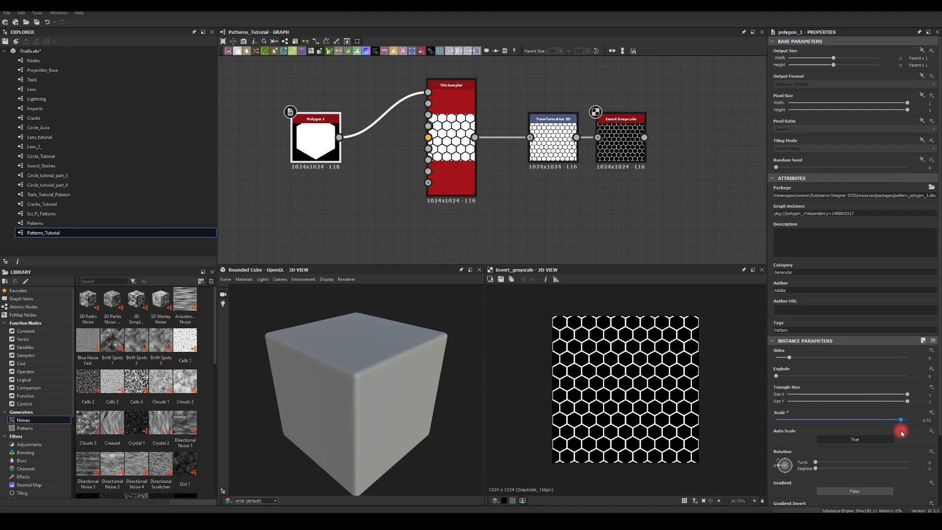
- Duplicate the whole chain from Polygon 1 to Invert Grayscale below the original and preview the copy's final node
scroll(650, 242, down, 4)
drag(402, 114, 652, 188)
middle_drag(571, 182, 590, 97)
click(510, 187)
key(ctrl+v)
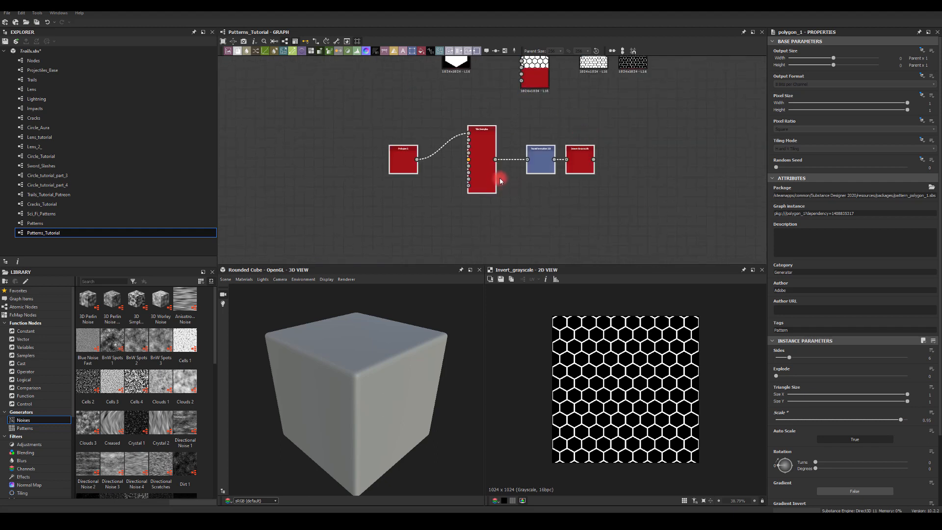
drag(484, 156, 529, 142)
scroll(606, 174, up, 3)
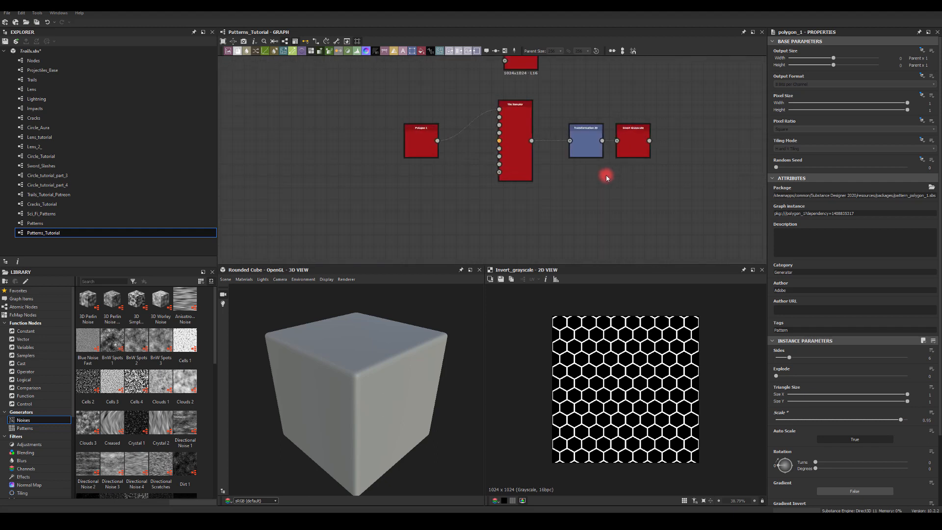
click(645, 123)
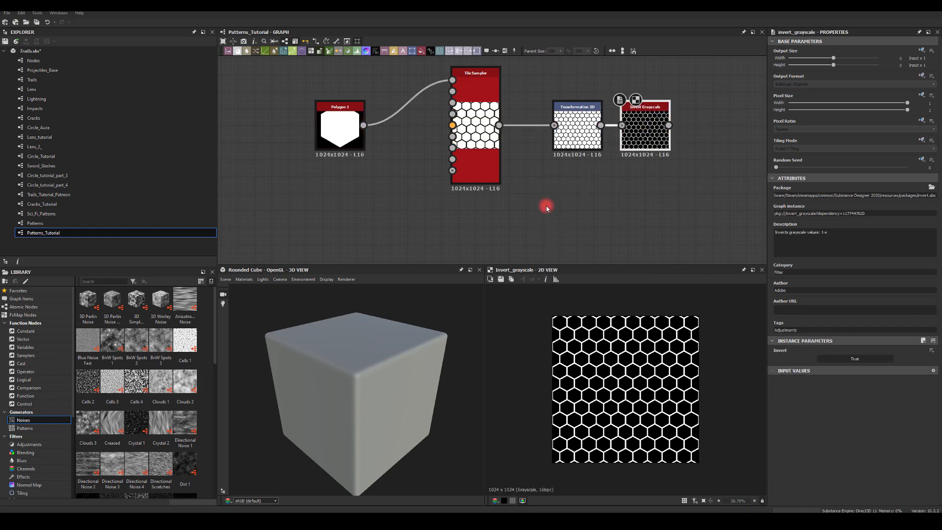
- Duplicate the lower chain once more beneath it and delete the new Transformation 2D and Invert Grayscale copies
middle_drag(546, 205, 562, 176)
scroll(580, 199, down, 3)
drag(643, 196, 409, 113)
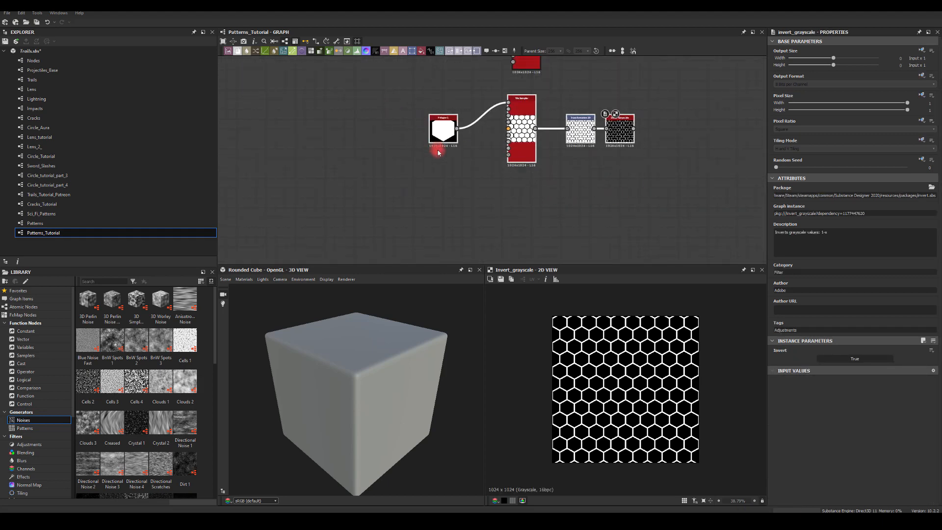
middle_drag(507, 236, 513, 196)
key(ctrl+v)
drag(481, 161, 523, 173)
drag(570, 138, 627, 177)
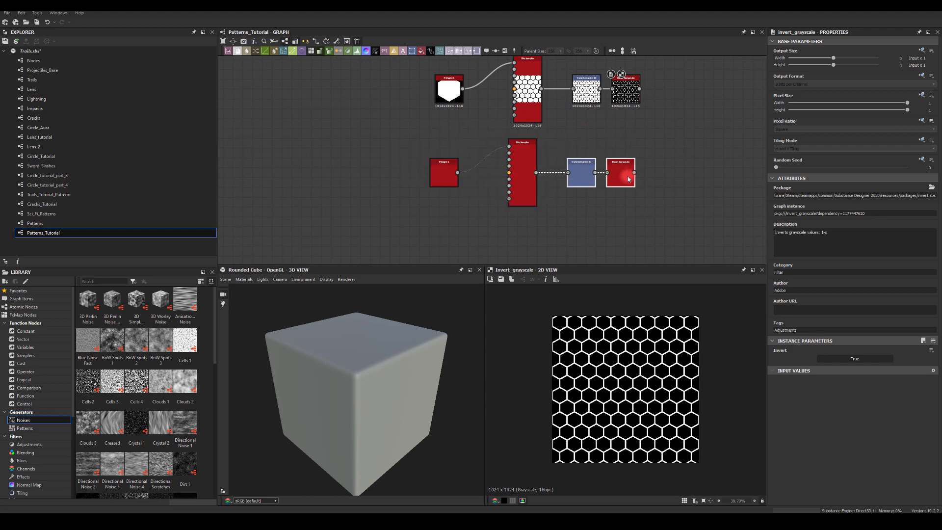
key(Delete)
- Insert a Blend node that combines both Tile Samplers and feeds the Transformation 2D node, then preview the Invert Grayscale output
drag(587, 91, 641, 115)
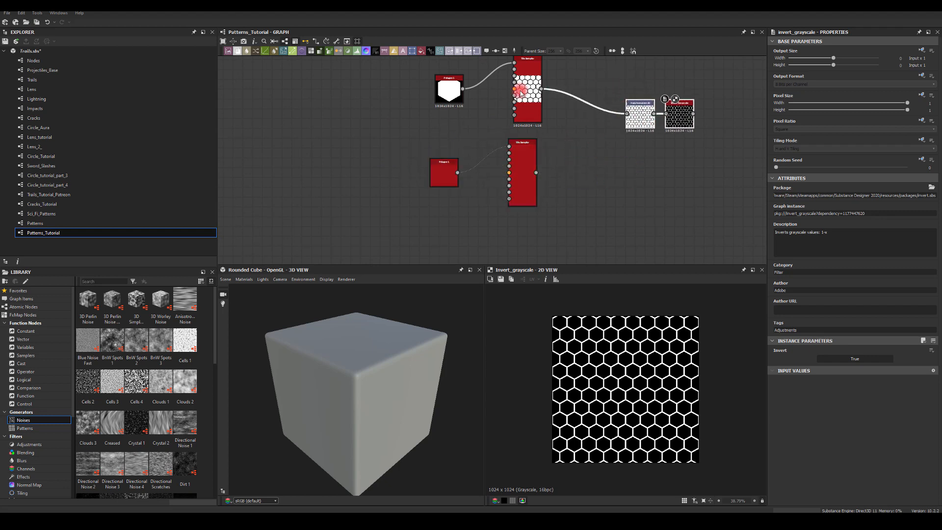
drag(541, 91, 577, 138)
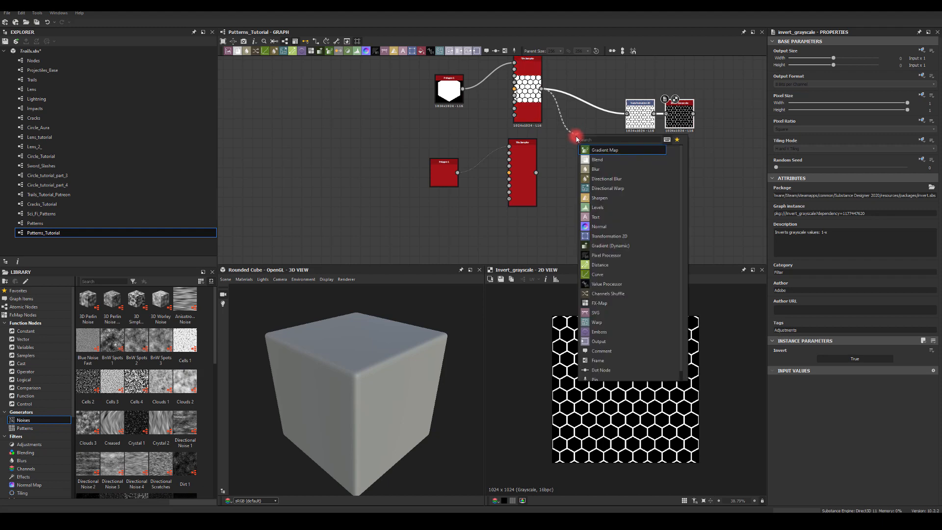
text(bl)
click(585, 149)
drag(536, 172, 626, 114)
double_click(677, 119)
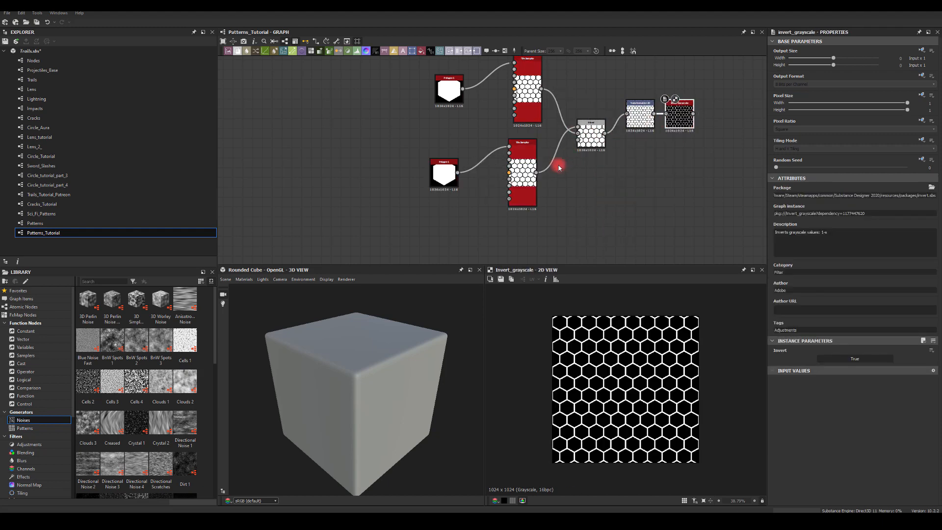
- Set the Blend node's Blending Mode to Subtract
click(589, 133)
click(785, 214)
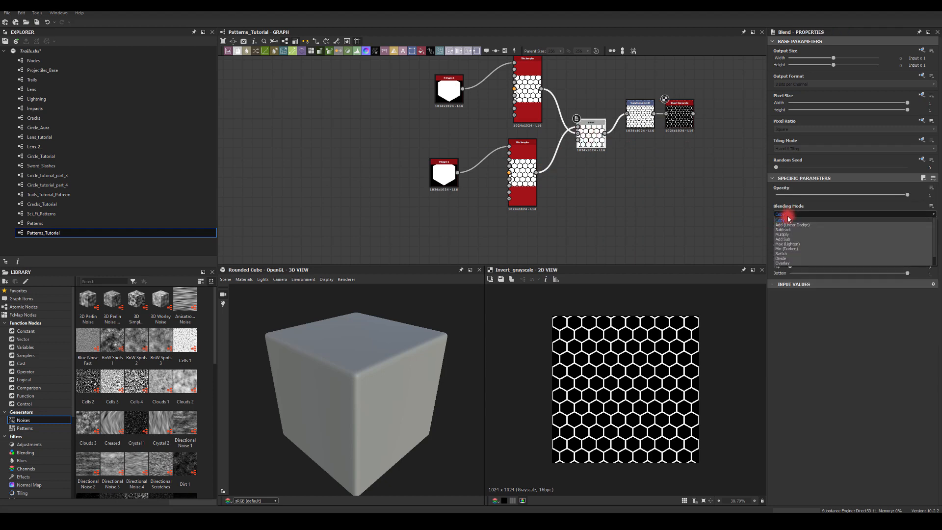
click(784, 227)
- Set the lower Polygon 1 node's Scale to 0.59 to cut smaller hexagons out of the large ones
click(523, 173)
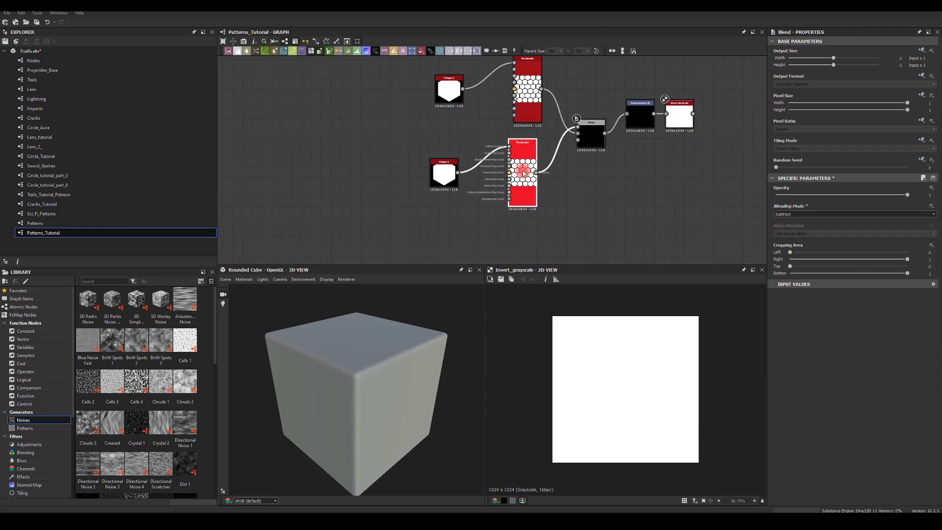
click(443, 173)
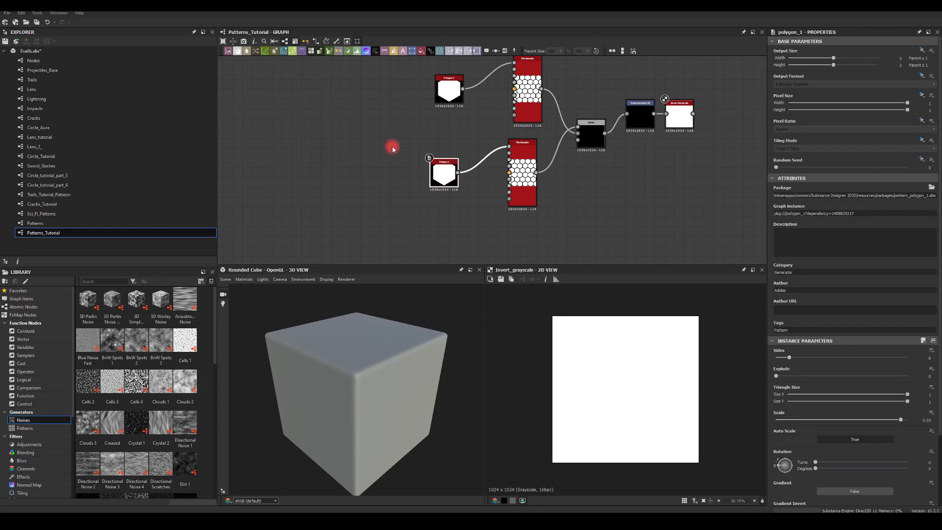
drag(901, 421, 854, 424)
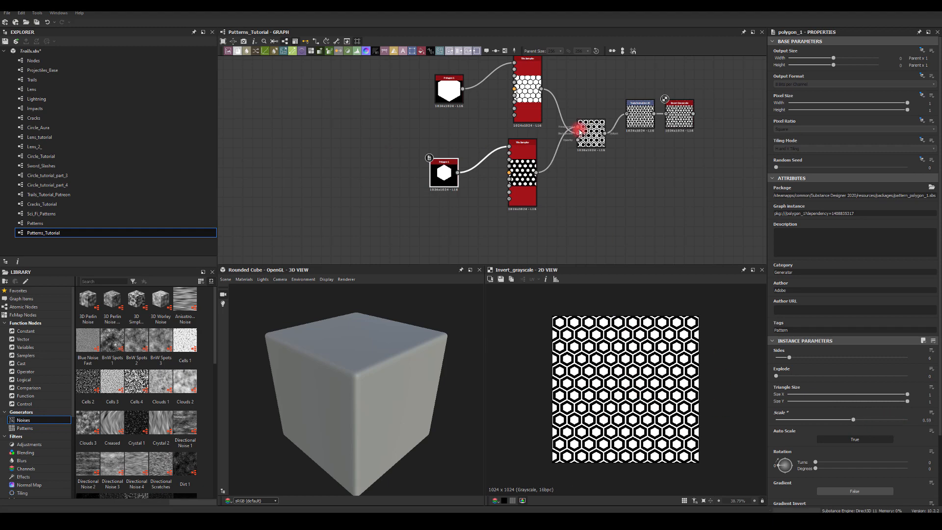
- Inspect the Blend, Transformation 2D and Invert Grayscale outputs one after another in the 2D view
double_click(600, 132)
middle_drag(616, 204, 602, 228)
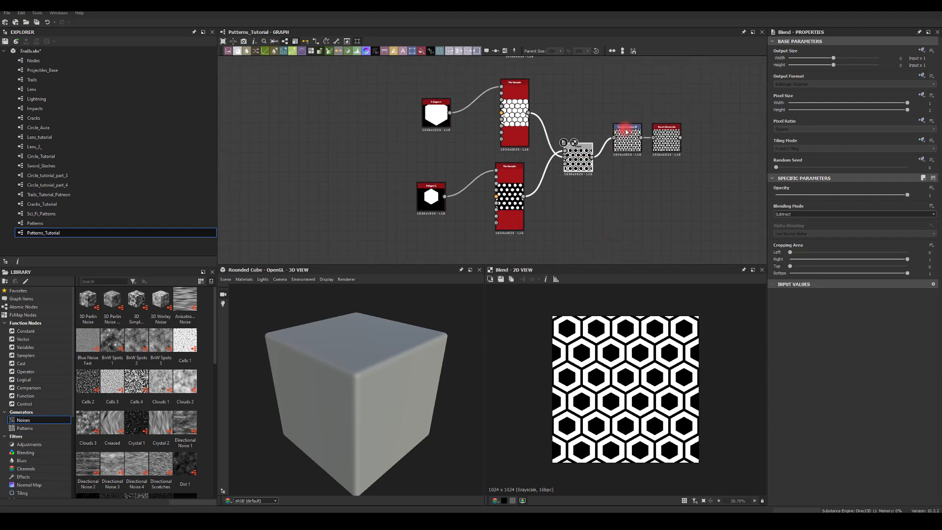
double_click(625, 144)
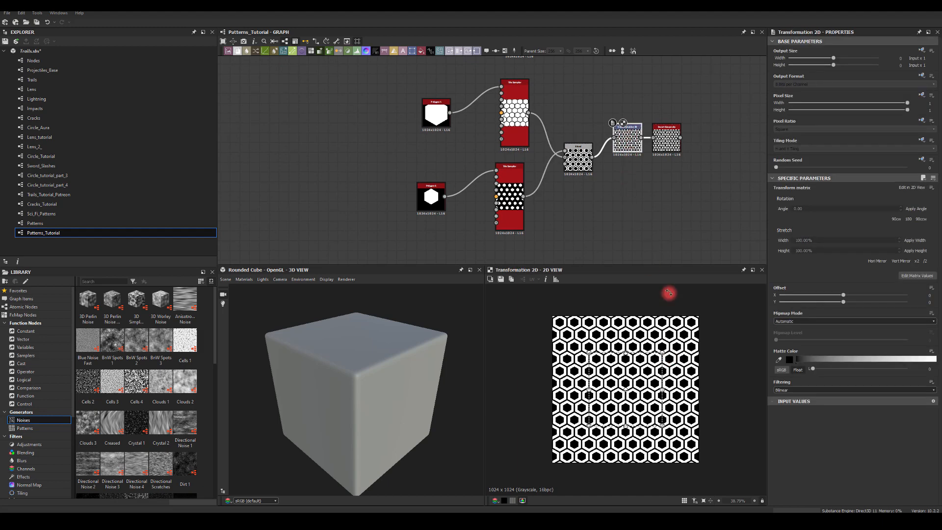
double_click(665, 137)
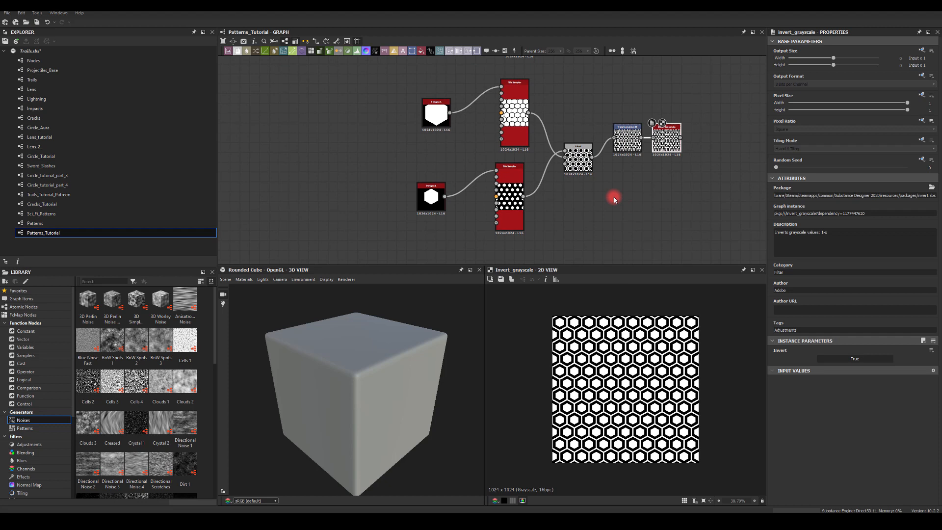
- Align the lower Tile Sampler node beneath the upper one in the graph
click(511, 191)
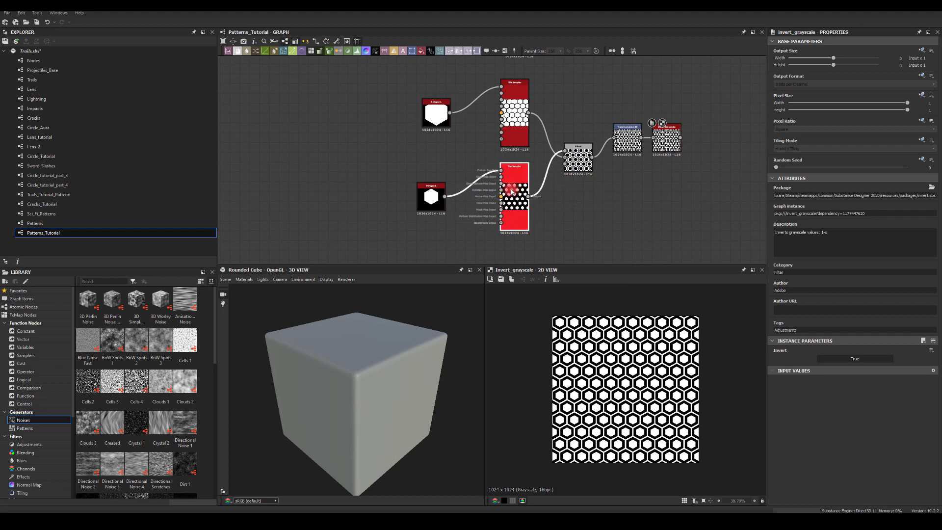
click(563, 224)
click(533, 166)
mouse_move(689, 270)
mouse_down()
mouse_move(594, 226)
mouse_move(571, 275)
mouse_move(696, 325)
mouse_move(709, 308)
mouse_move(687, 281)
mouse_up()
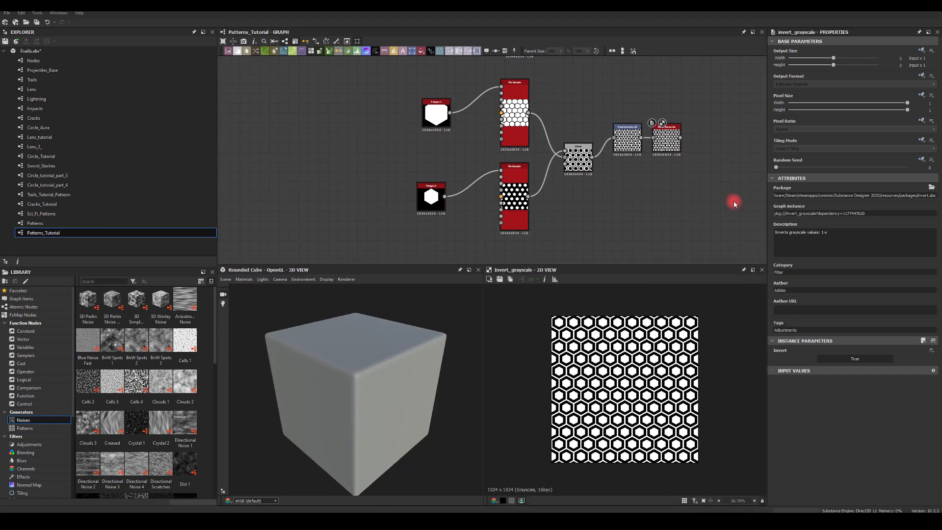
- Duplicate the complete two-polygon Blend chain below the existing one and preview the copy's Invert Grayscale node
scroll(667, 202, down, 3)
drag(495, 132, 699, 226)
middle_drag(604, 263, 604, 180)
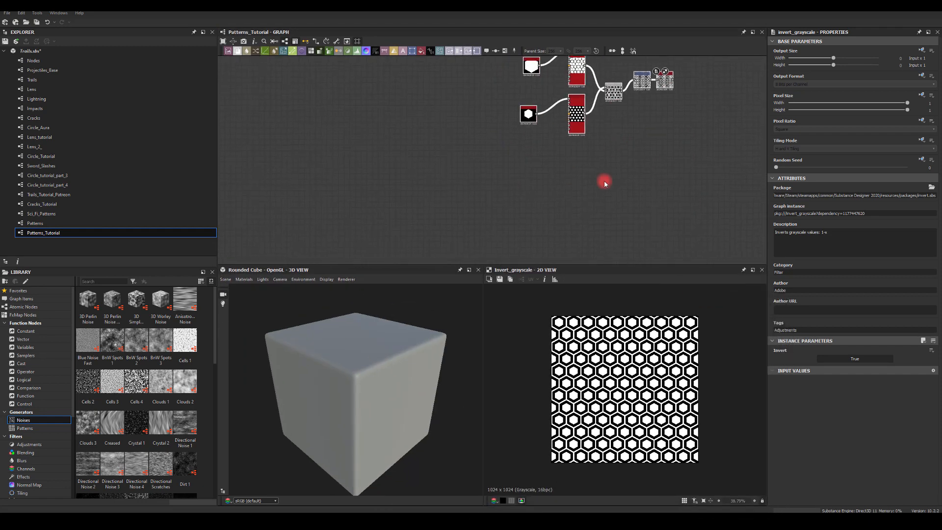
key(ctrl+v)
drag(477, 134, 575, 163)
click(607, 152)
scroll(609, 156, up, 3)
double_click(707, 186)
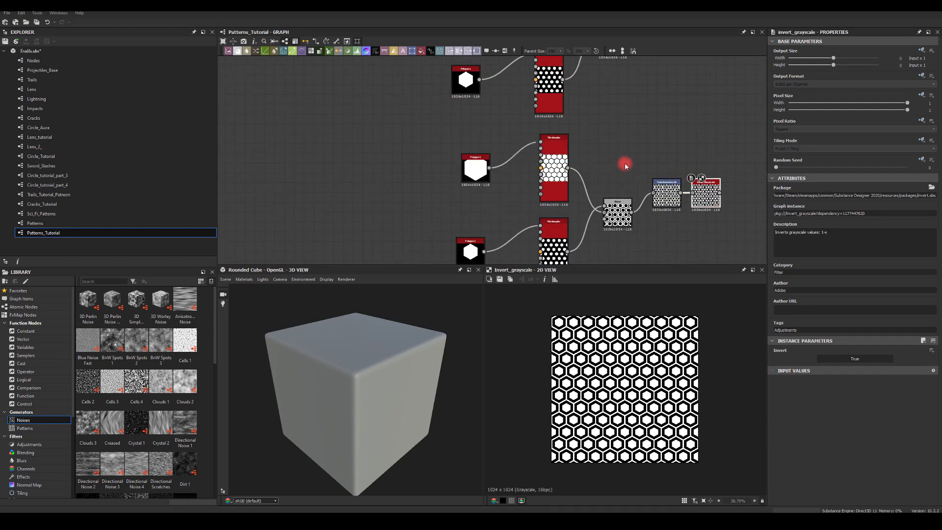
- Swap the copied Blend node's inputs, wiring the large-hexagon Tile Sampler to the foreground and the small-hexagon one to the background
middle_drag(625, 163, 626, 120)
click(557, 127)
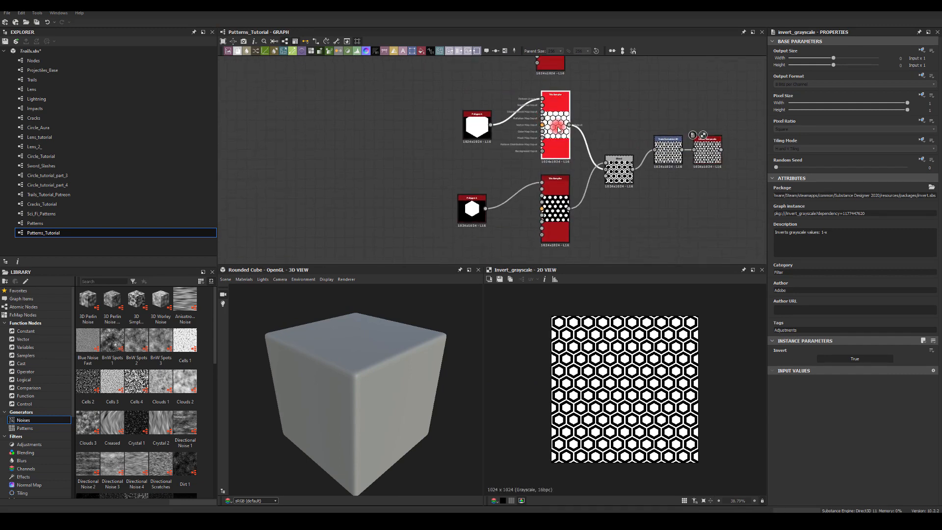
click(601, 123)
drag(569, 208, 606, 170)
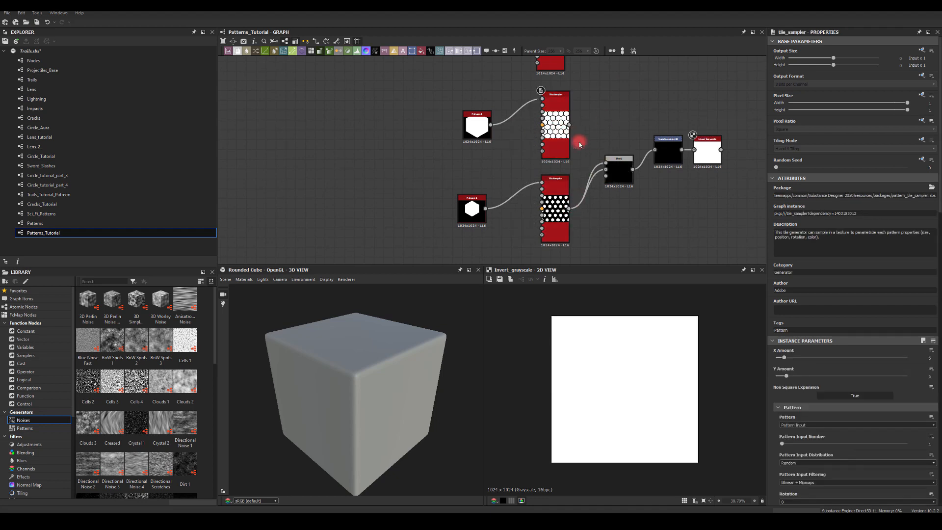
drag(569, 125, 605, 162)
- Slightly reduce the Scale parameter of the lower Tile Sampler node
click(707, 149)
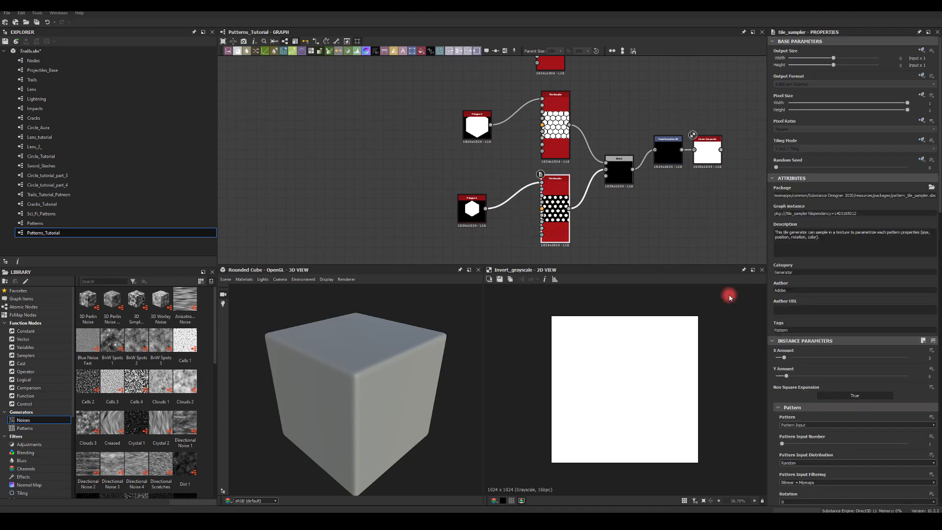
scroll(788, 379, down, 5)
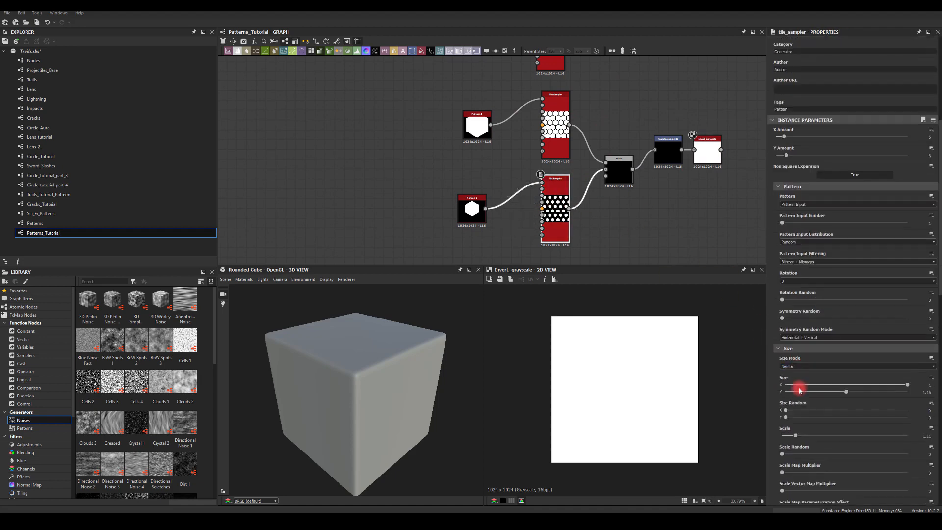
mouse_move(798, 438)
mouse_down()
mouse_move(837, 435)
mouse_move(795, 436)
mouse_up()
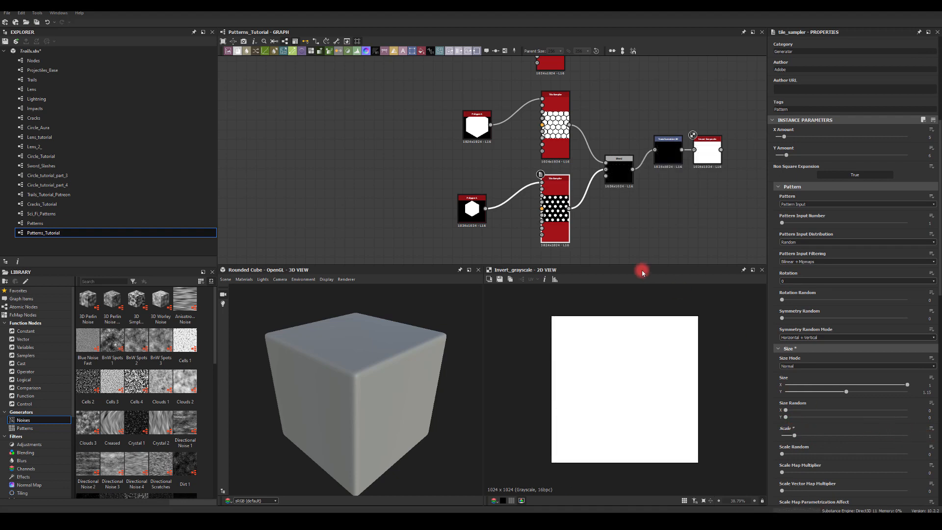
- Set the lower Polygon 1 node's Scale to 1 so it becomes the large hexagon
click(562, 149)
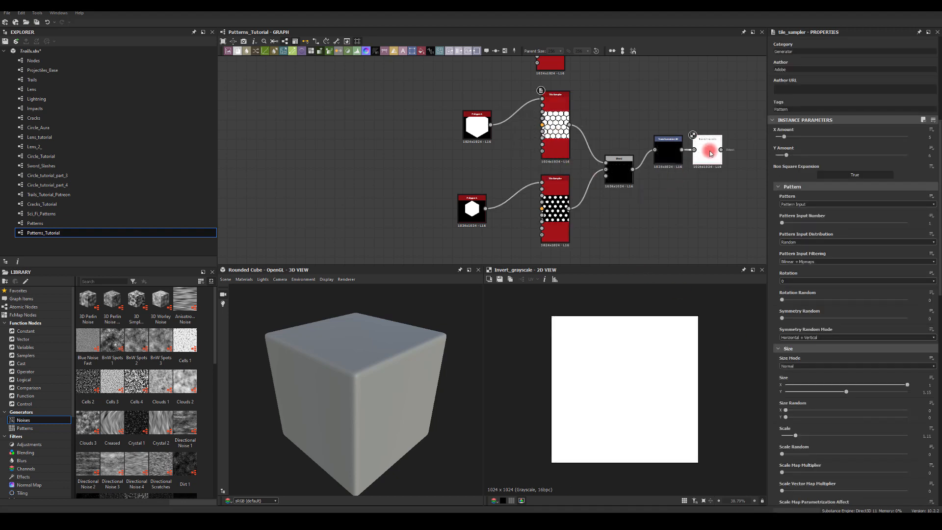
click(706, 149)
click(469, 220)
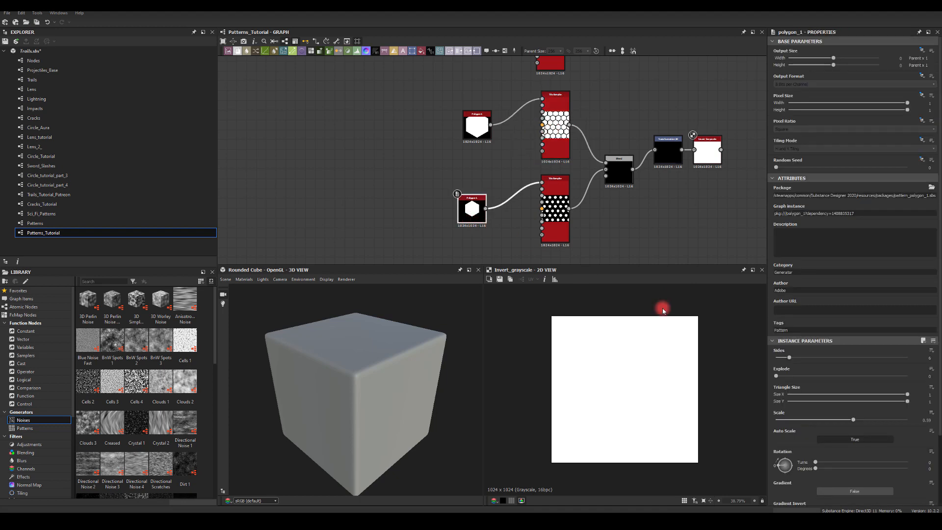
drag(857, 421, 938, 407)
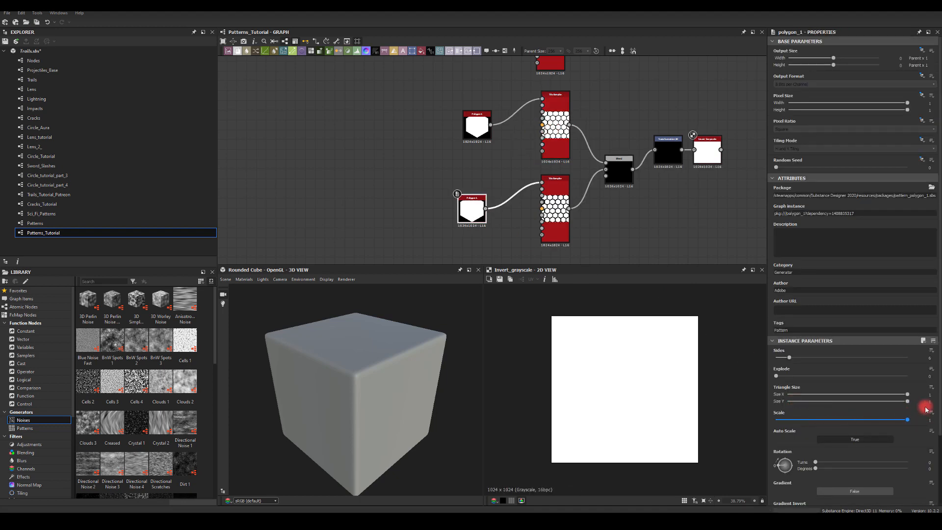
- Shrink the upper Polygon 1 node's Scale to 0.18
click(476, 127)
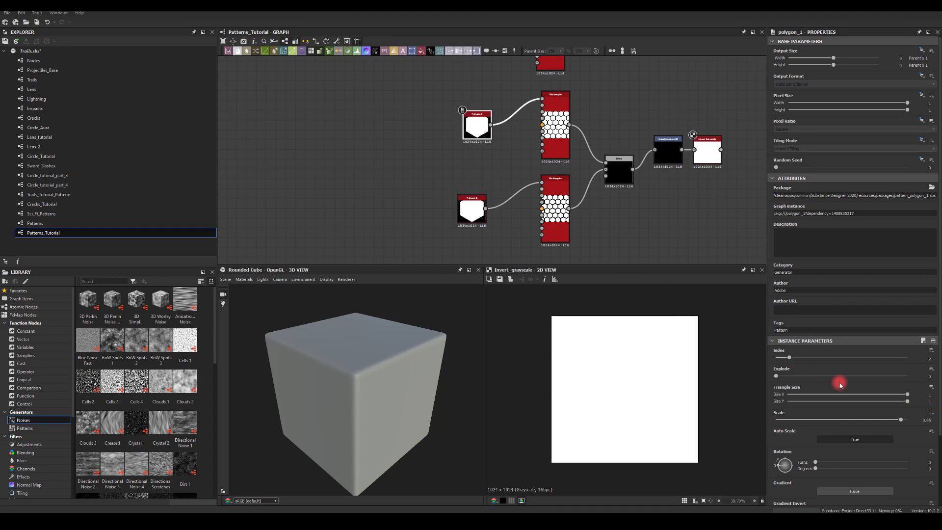
drag(899, 420, 795, 431)
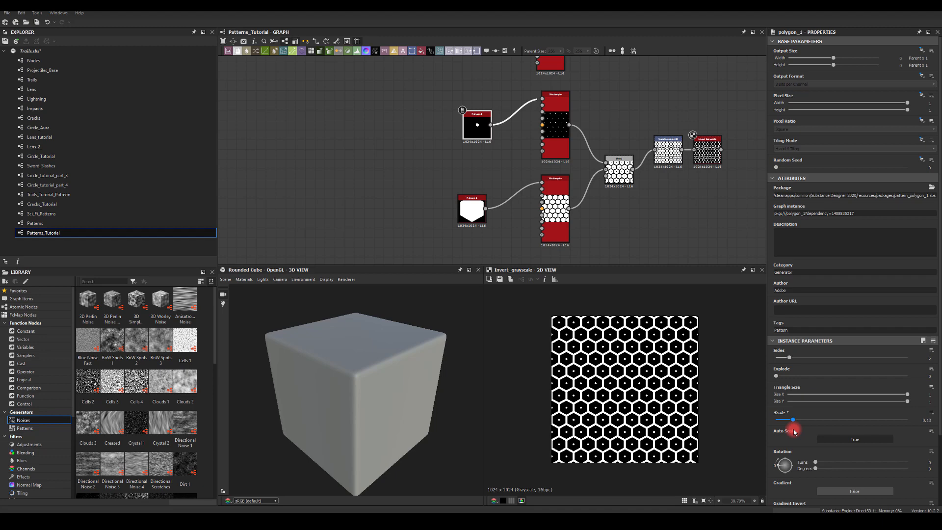
drag(795, 432, 800, 424)
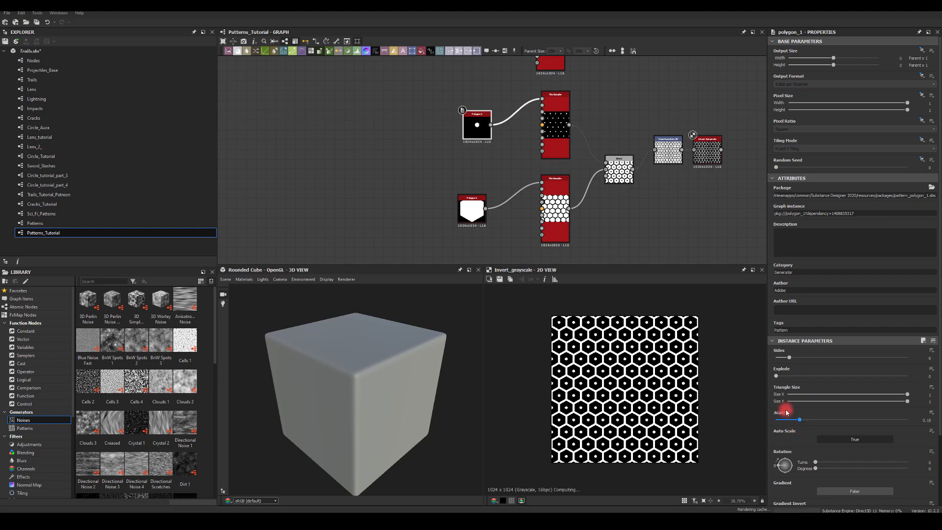
- Try 4 sides and an Explode of 0.25 on the upper Polygon 1 and examine the pattern
mouse_move(777, 379)
mouse_down()
mouse_move(818, 382)
mouse_move(780, 362)
mouse_up()
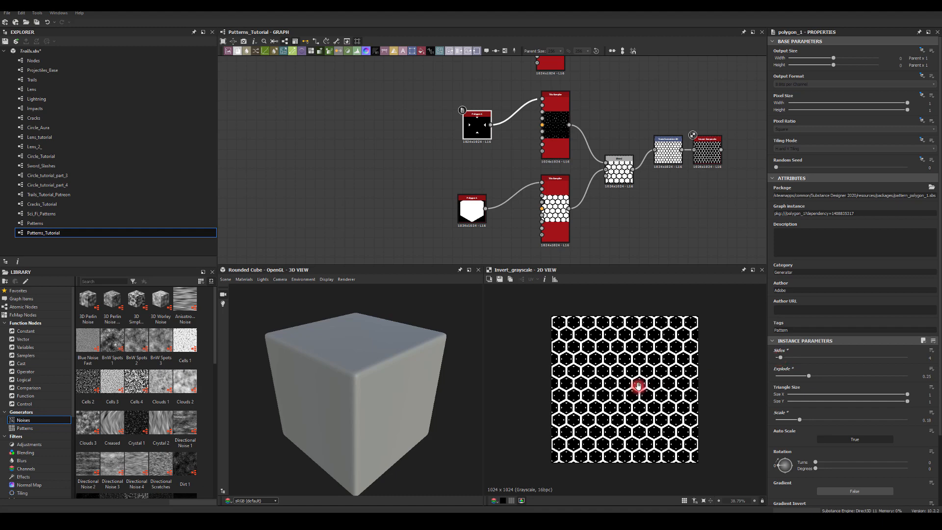
scroll(638, 386, down, 2)
scroll(631, 395, up, 6)
scroll(634, 393, down, 5)
scroll(639, 393, up, 2)
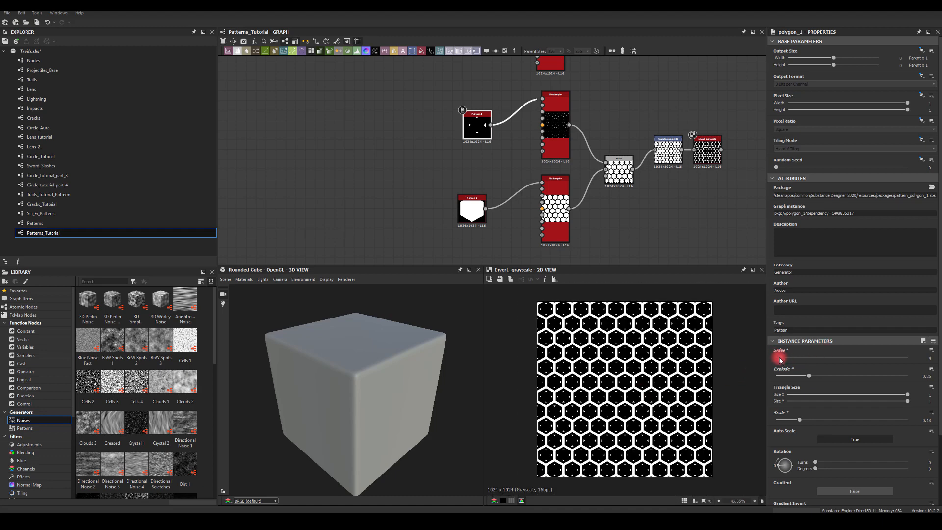
- Restore the upper Polygon 1 to 6 sides with Explode at 0 and set its Scale to 0.67
drag(786, 359, 771, 367)
drag(799, 420, 864, 428)
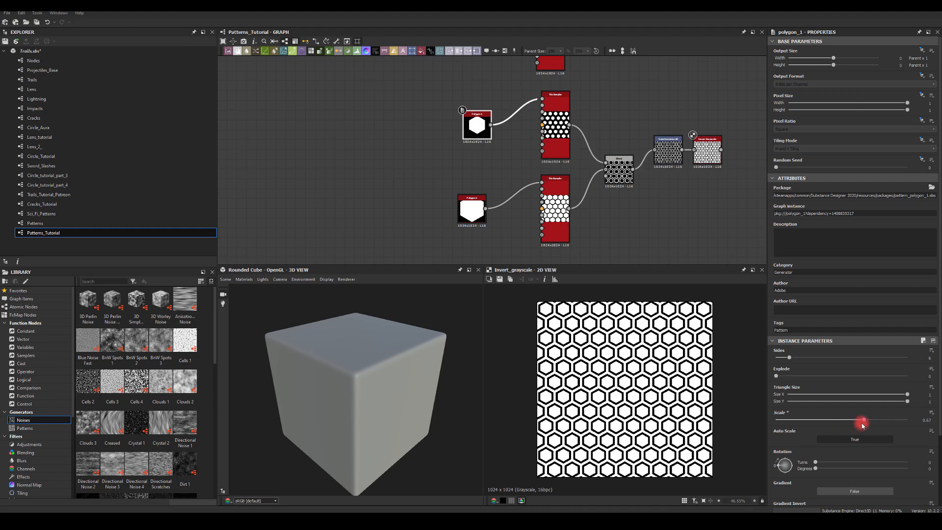
scroll(840, 391, down, 3)
- Raise the upper Tile Sampler's Mask Random to 0.62 to randomly hide some small hexagons
click(556, 118)
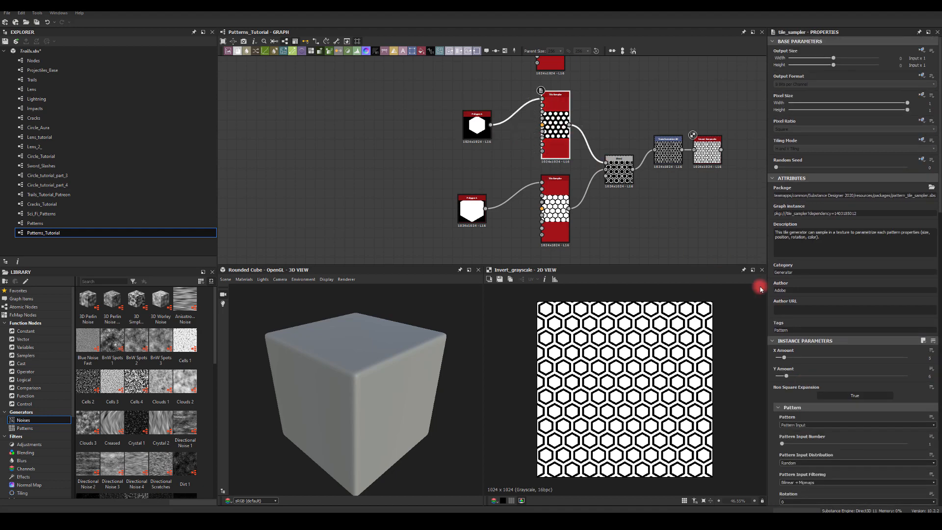
scroll(843, 372, down, 3)
scroll(819, 383, down, 13)
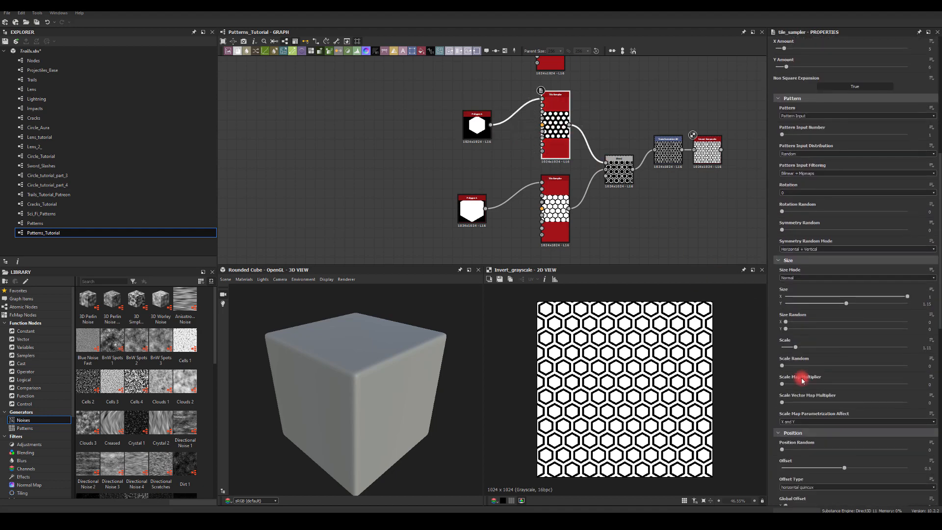
scroll(781, 368, down, 2)
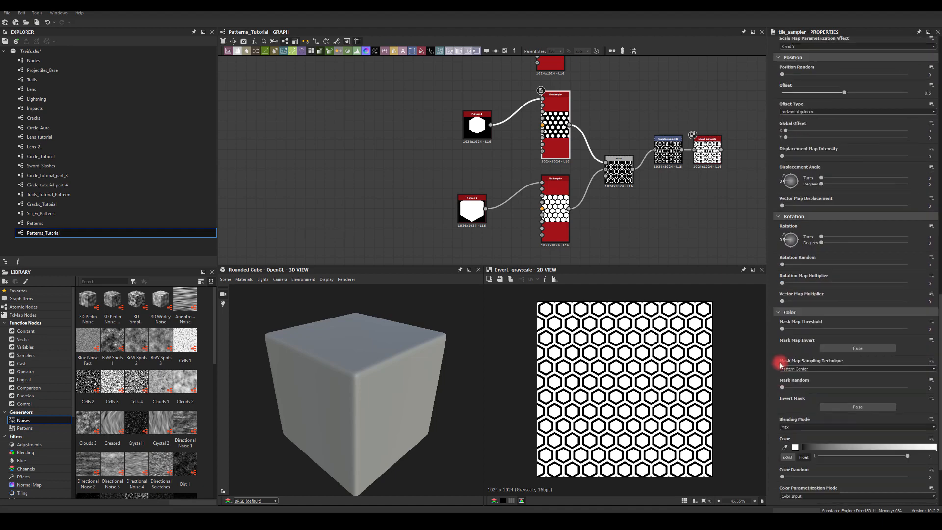
drag(790, 388, 861, 402)
- Preview the Blend, Transformation 2D and Invert Grayscale outputs in turn and examine the final pattern
double_click(617, 165)
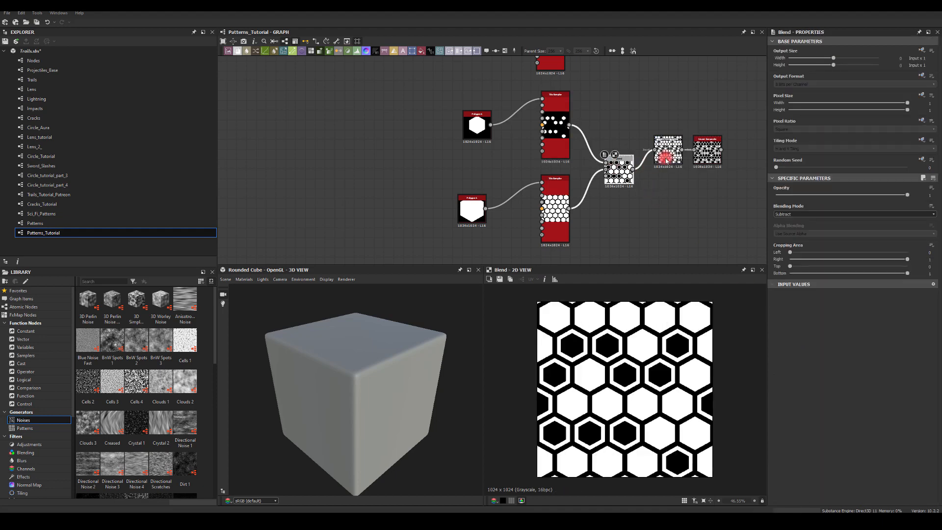
double_click(667, 147)
double_click(710, 155)
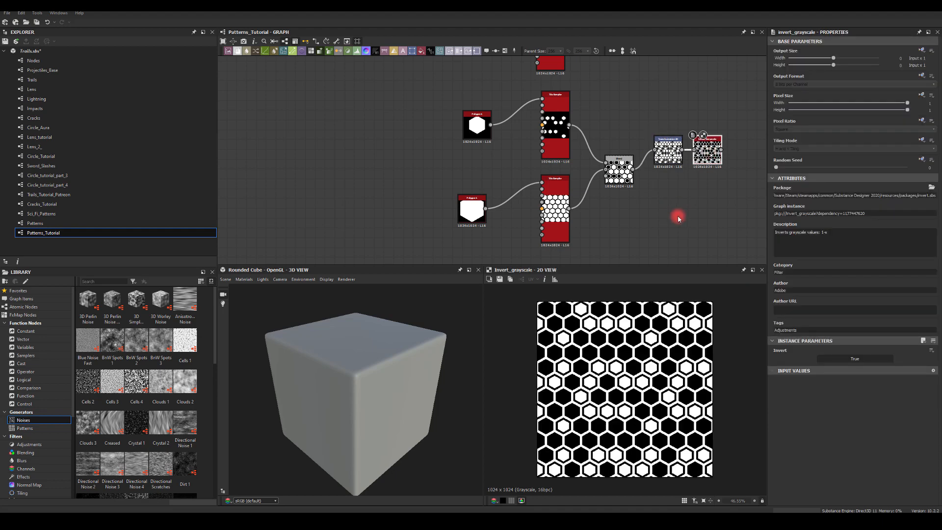
scroll(662, 315, down, 3)
scroll(641, 379, up, 3)
scroll(638, 383, down, 1)
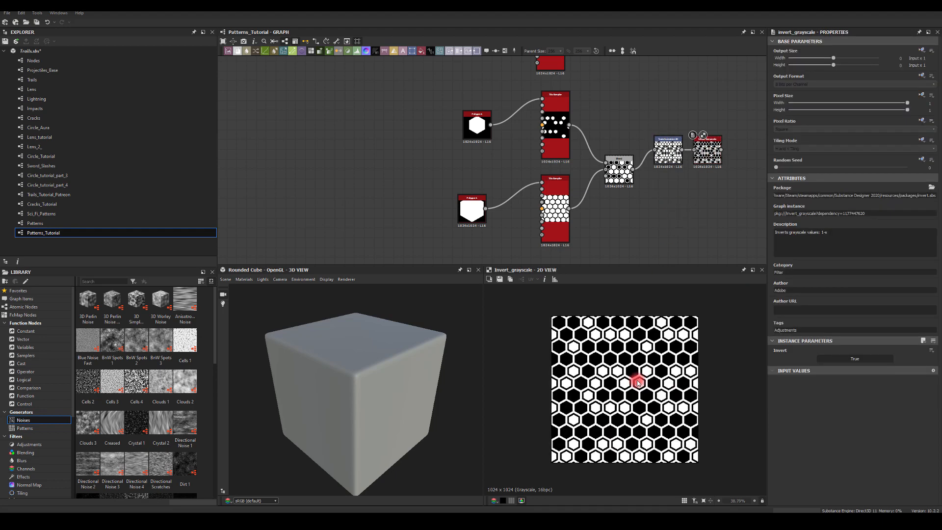
- Duplicate the whole masked-hexagon chain, place the copy below the original and preview its Invert Grayscale node
middle_drag(675, 201, 631, 220)
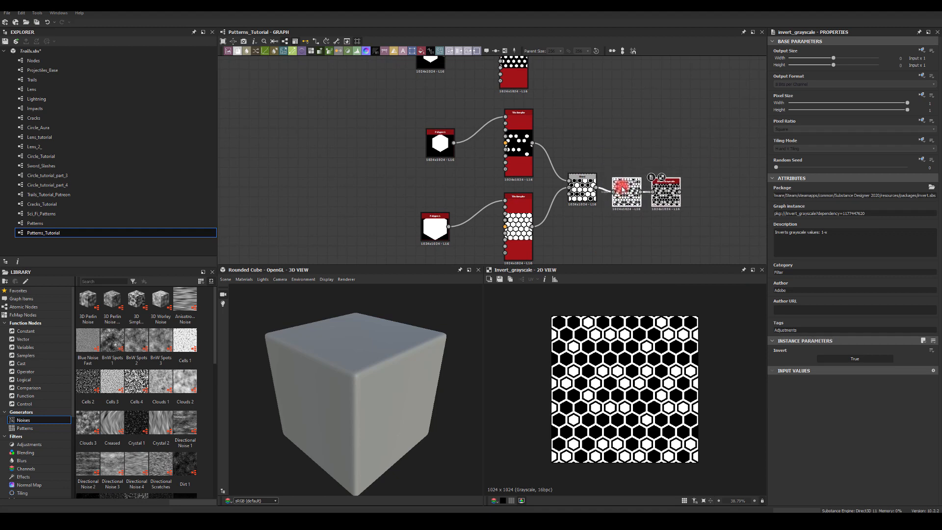
scroll(507, 159, down, 1)
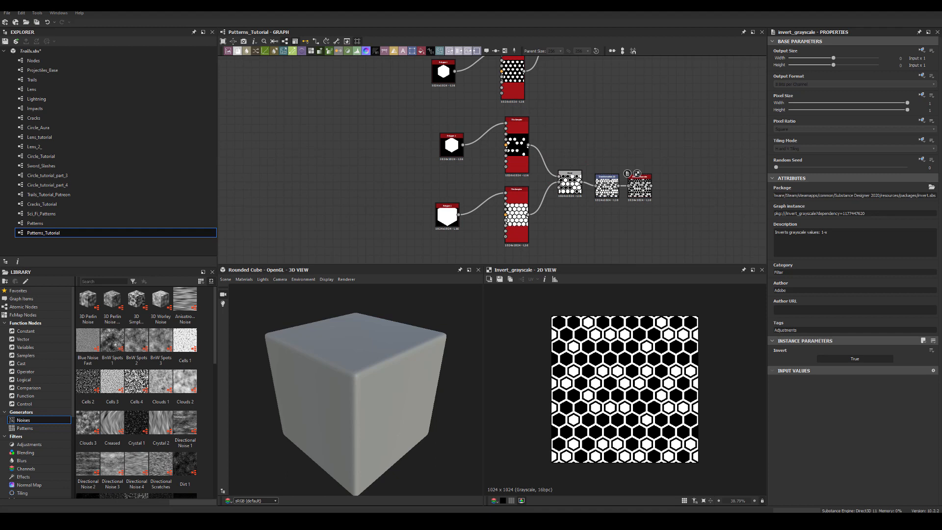
scroll(491, 159, down, 3)
middle_drag(491, 160, 491, 78)
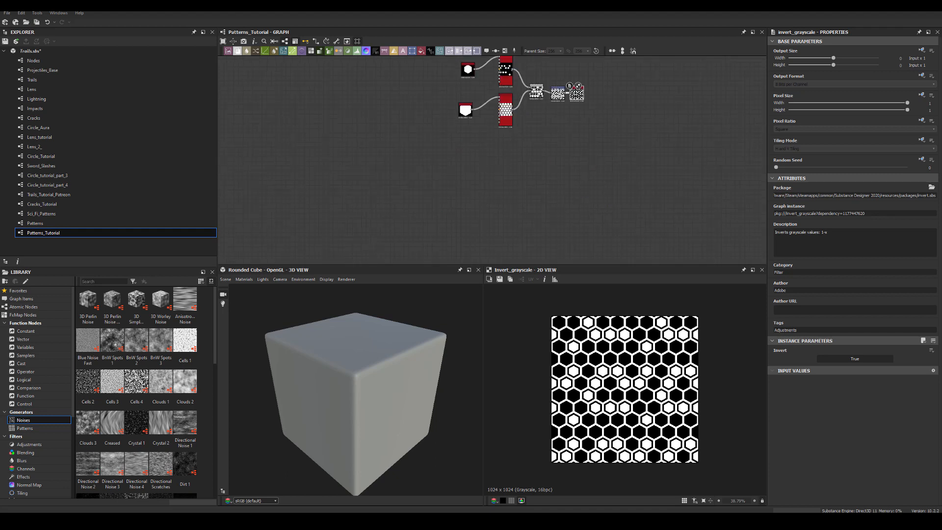
middle_drag(433, 85, 443, 111)
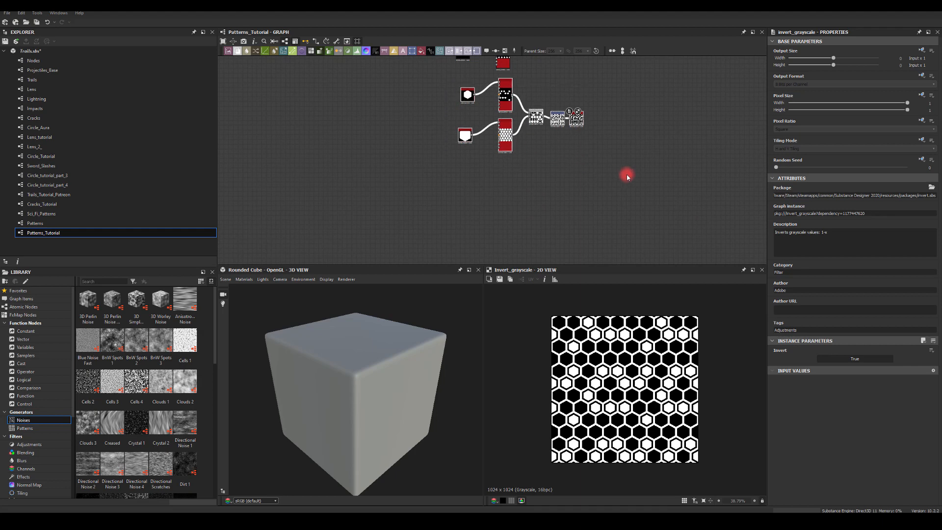
key(ctrl+v)
drag(479, 145, 510, 191)
click(547, 172)
scroll(546, 175, up, 3)
middle_drag(545, 177, 584, 93)
double_click(617, 164)
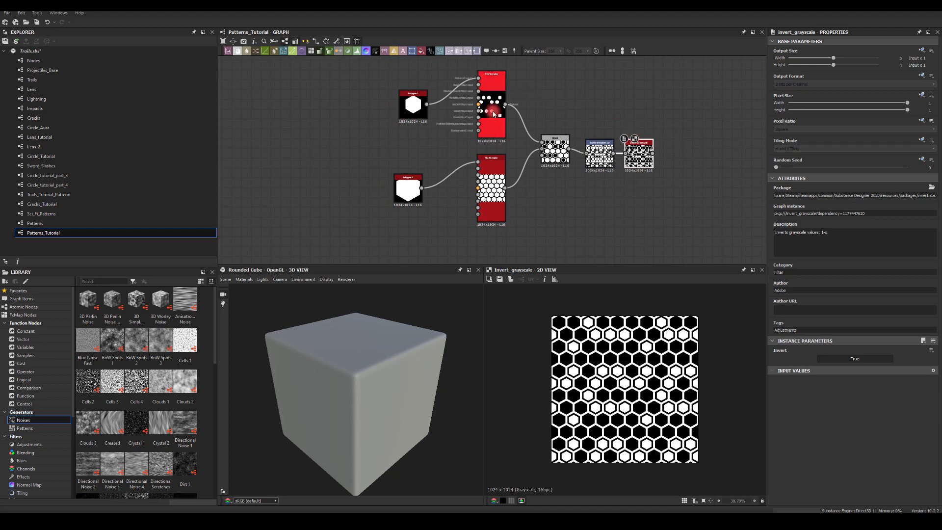
- Set the copied chain's upper Polygon 1 Scale to 1
click(413, 104)
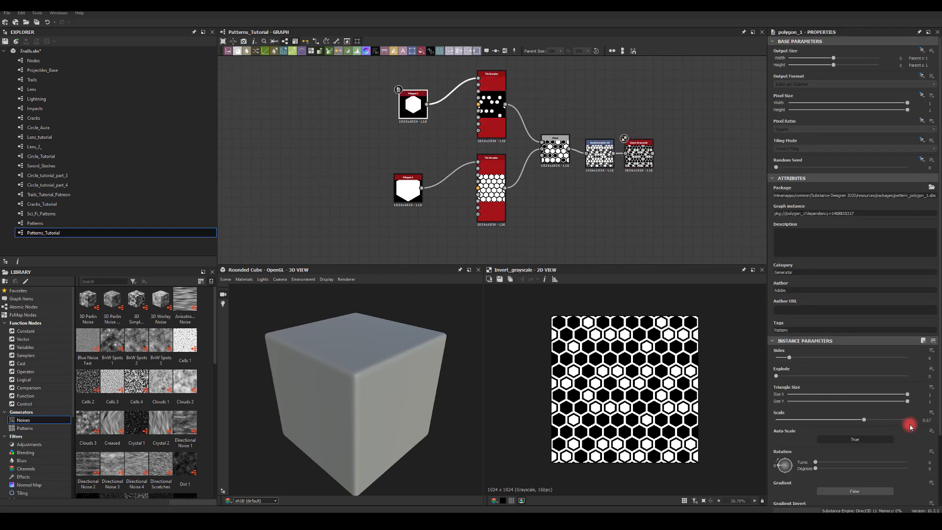
double_click(934, 420)
text(1)
key(Return)
- Reset the Mask Random of the copied chain's upper Tile Sampler to 0
click(406, 187)
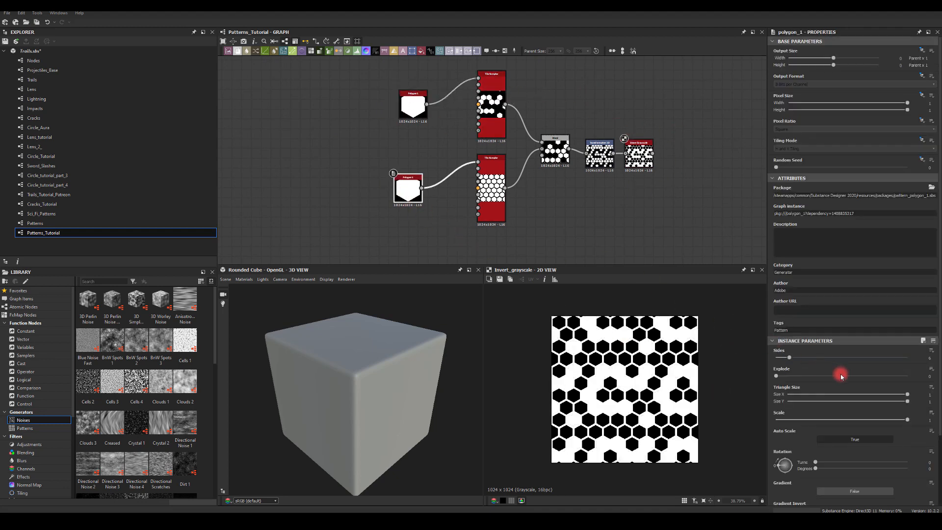
click(491, 115)
scroll(801, 376, down, 6)
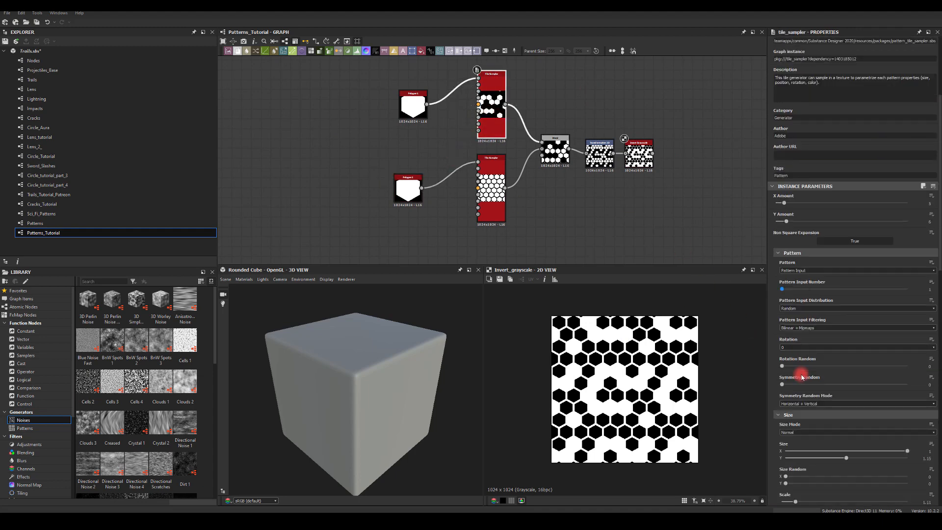
scroll(800, 379, down, 5)
scroll(801, 309, down, 5)
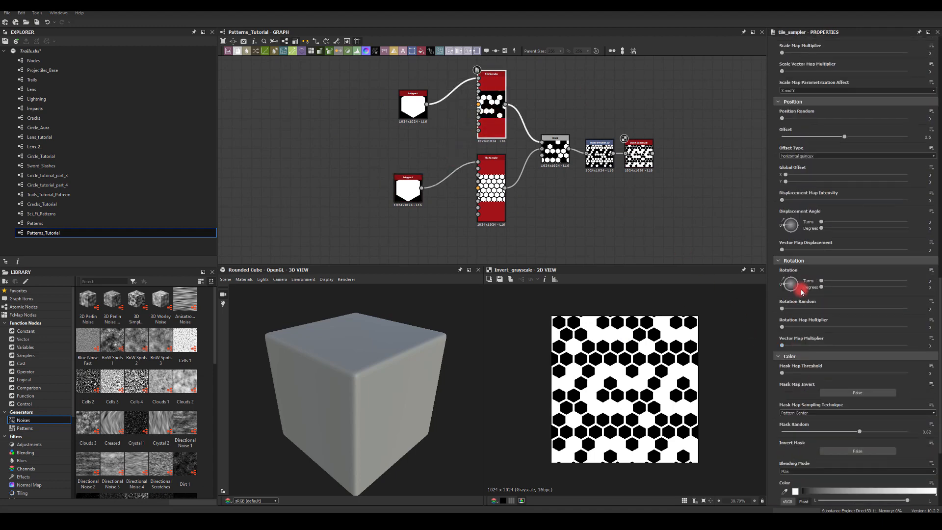
click(791, 298)
key(ctrl+z)
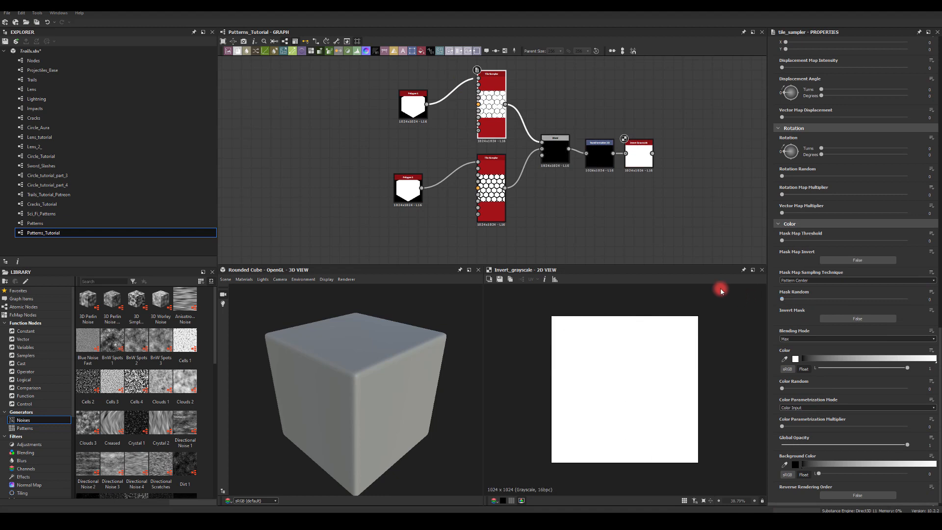
- Align the copied chain's upper Polygon 1 directly above the lower one and set its Scale to 0.6
drag(417, 113, 419, 205)
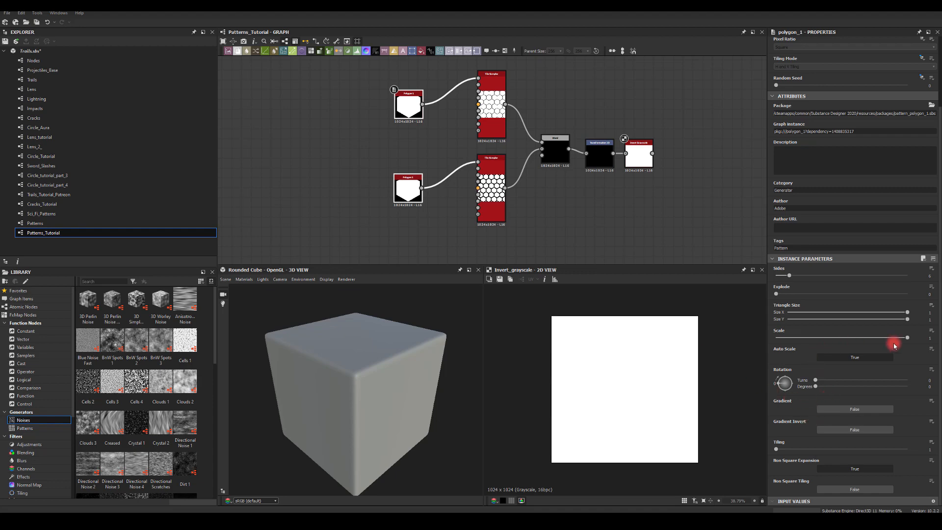
drag(907, 338, 883, 338)
click(927, 338)
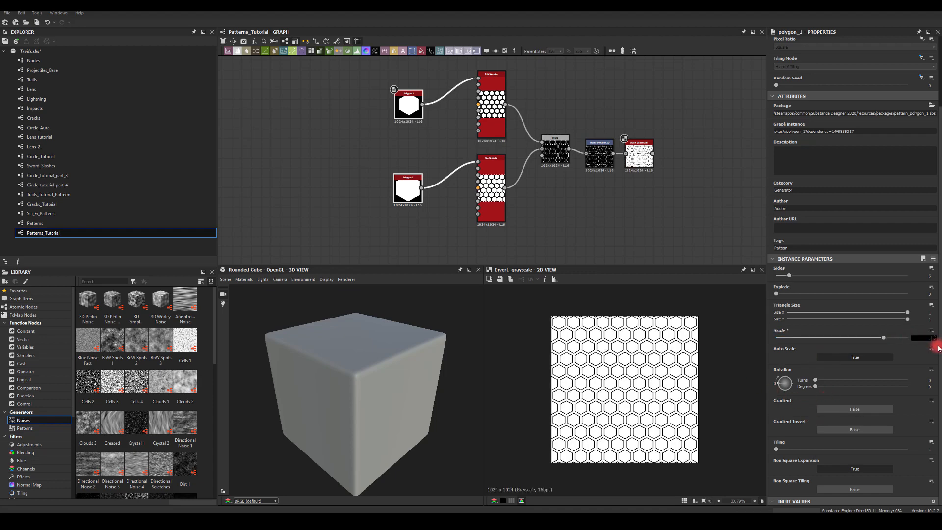
text(0.6)
key(Return)
click(390, 161)
- Set the Scale of the copied chain's lower Polygon 1 to 0.6
click(403, 192)
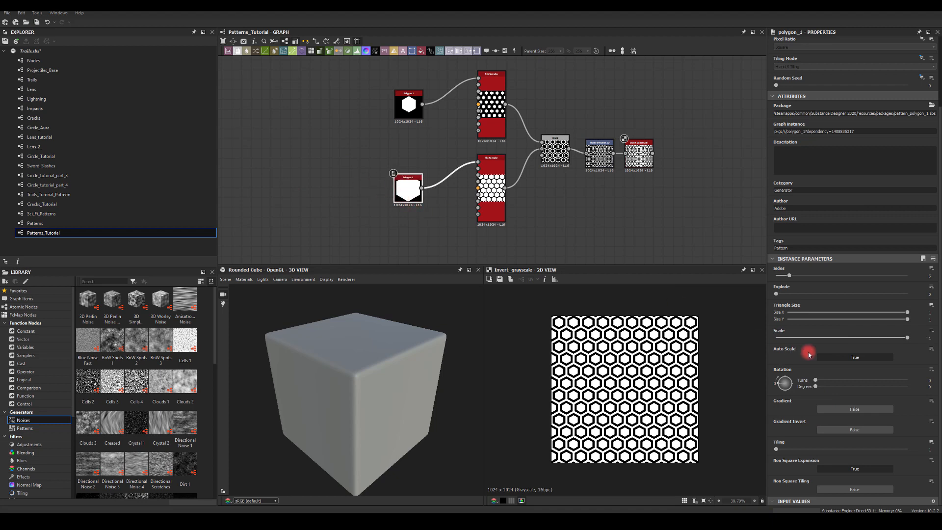
click(925, 337)
text(.5)
key(Return)
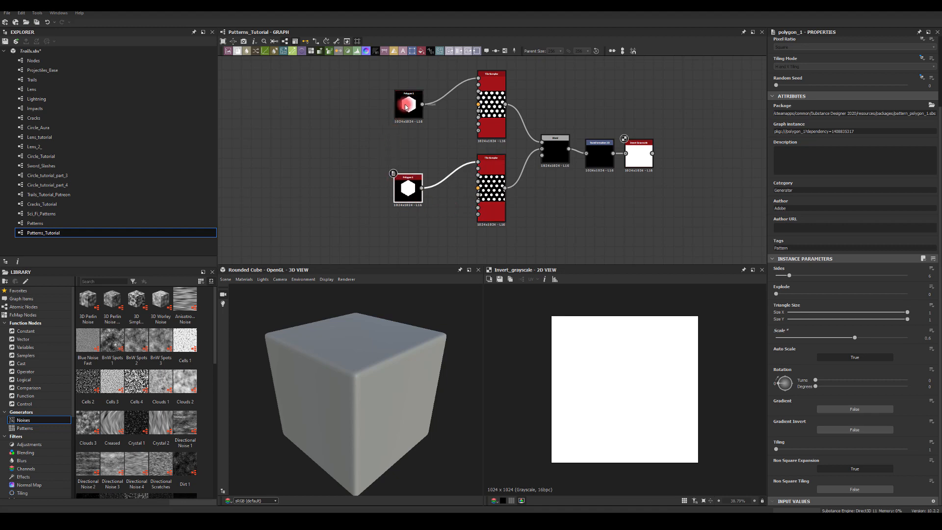
- Set the copied chain's upper Polygon 1 Scale to 0.55 and preview the Blend node
click(406, 102)
click(926, 337)
text(.55)
key(Return)
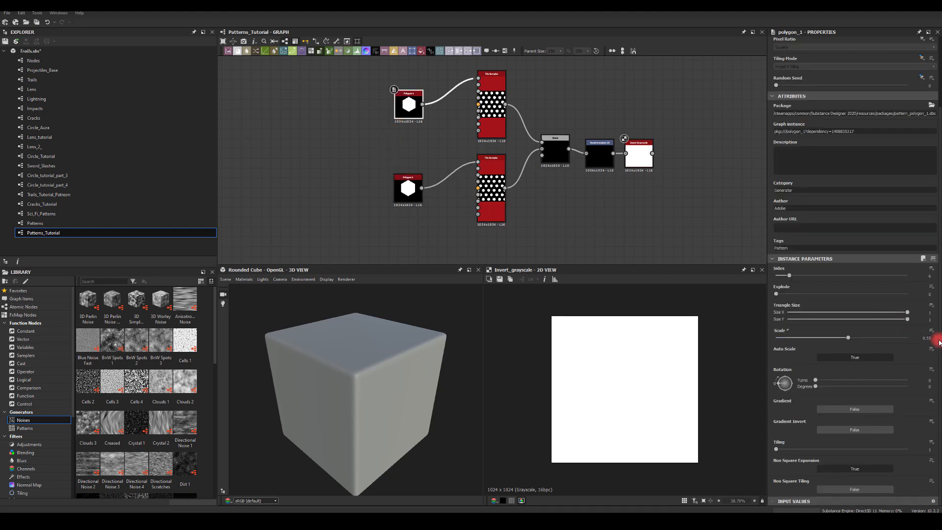
double_click(553, 148)
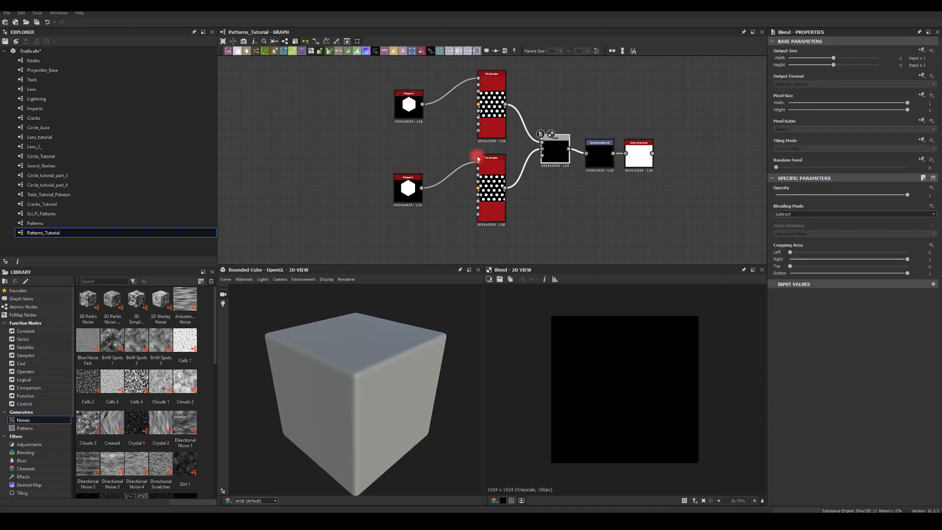
scroll(439, 143, up, 1)
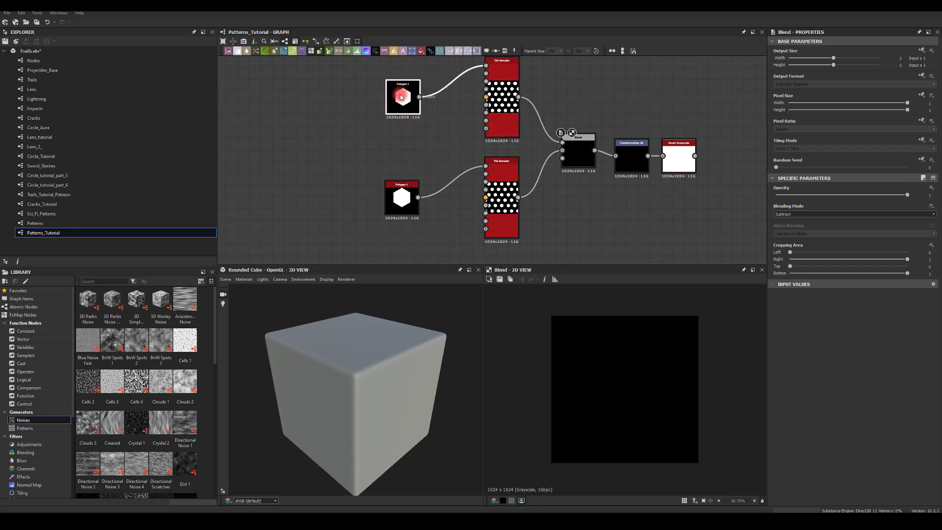
- Lower the Scale of the copied chain's upper Polygon 1 to 0.46
click(402, 98)
mouse_move(848, 419)
mouse_down()
mouse_move(822, 420)
mouse_move(837, 423)
mouse_up()
click(633, 374)
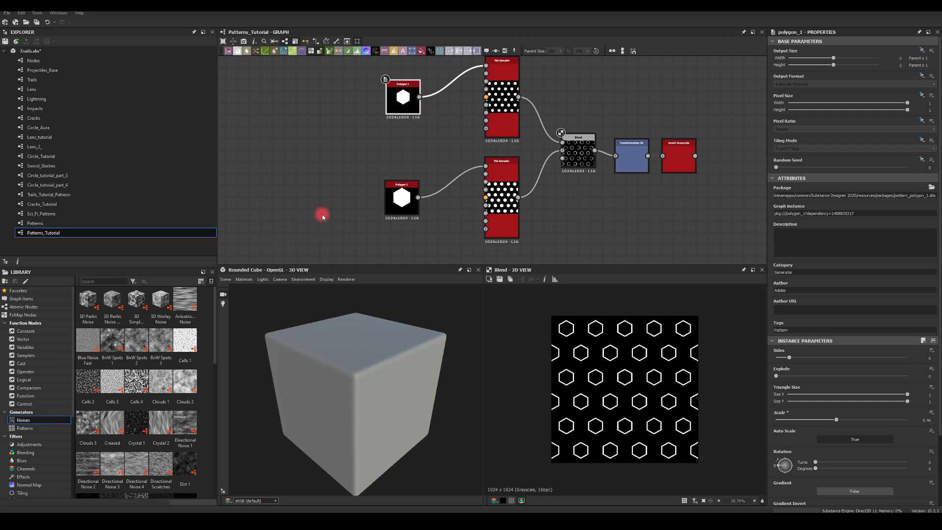
- Set the Scale of the copied chain's lower Polygon 1 to 0.8
click(397, 196)
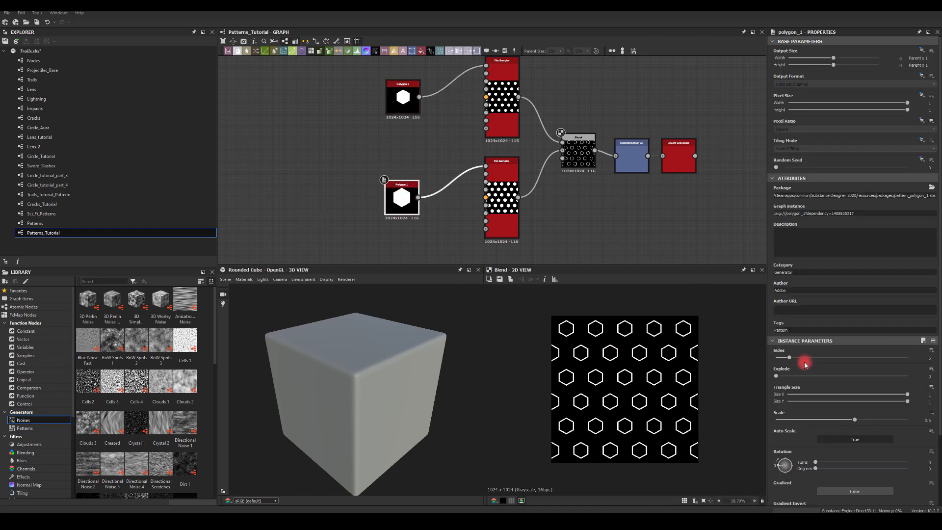
drag(855, 425, 881, 426)
click(930, 421)
text(.8)
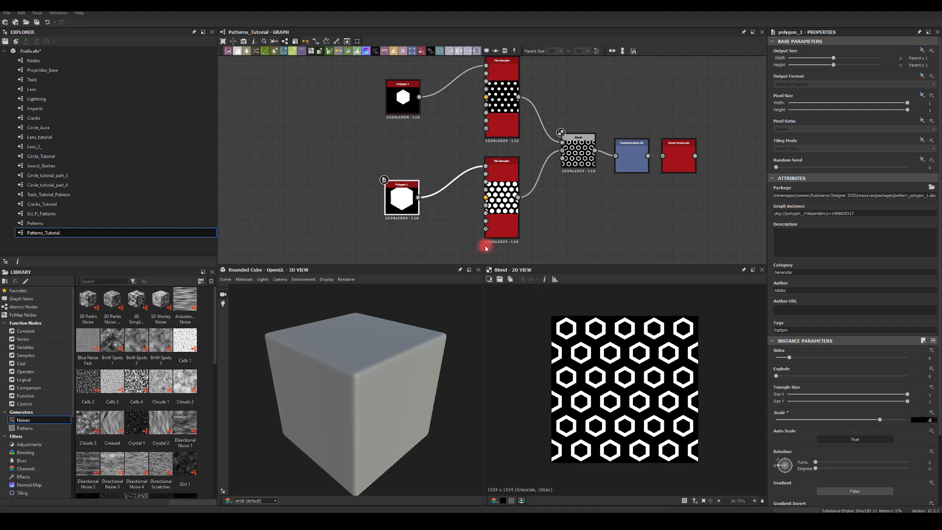
- Raise the Scale of the copied chain's upper Polygon 1 to 0.61 for thin hexagon outlines
click(486, 247)
click(402, 95)
click(794, 319)
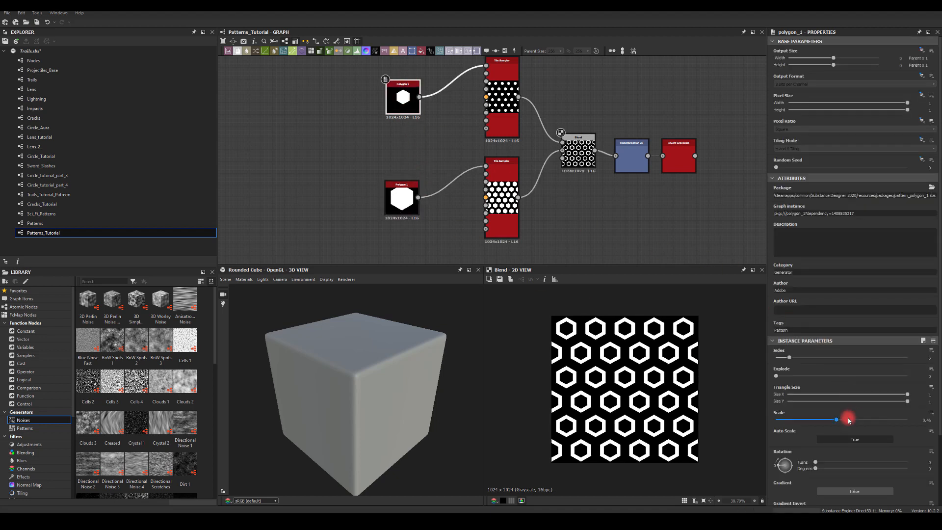
mouse_move(848, 420)
mouse_down()
mouse_move(837, 420)
mouse_move(857, 423)
mouse_up()
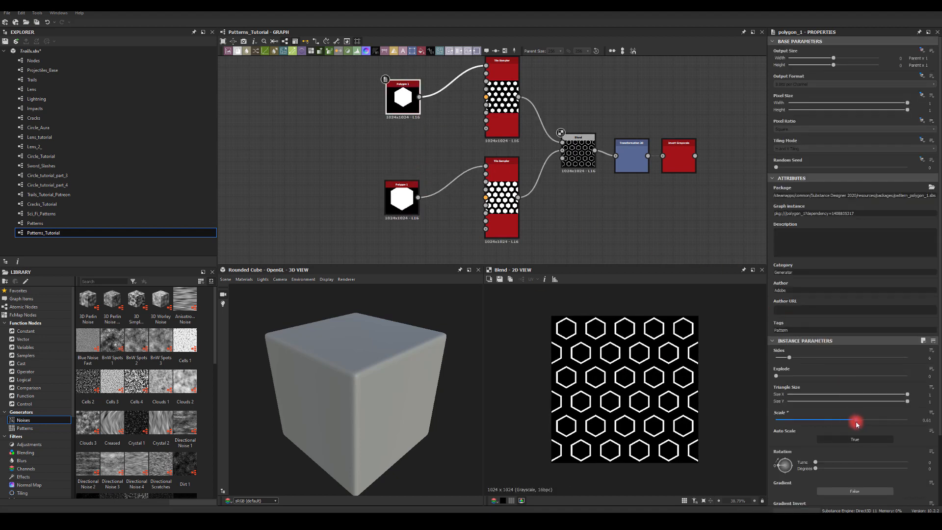
- Set the Mask Random of the copied chain's upper Tile Sampler to about 0.43
click(538, 129)
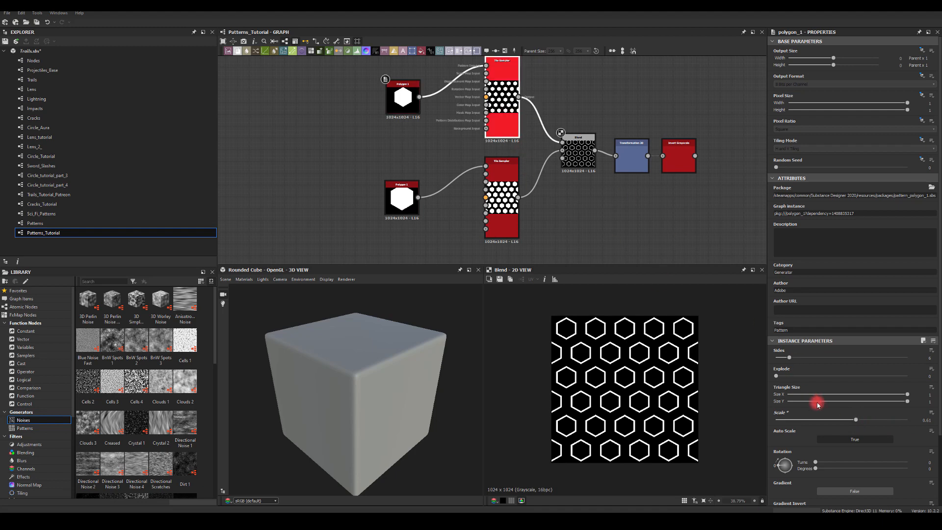
scroll(812, 402, down, 5)
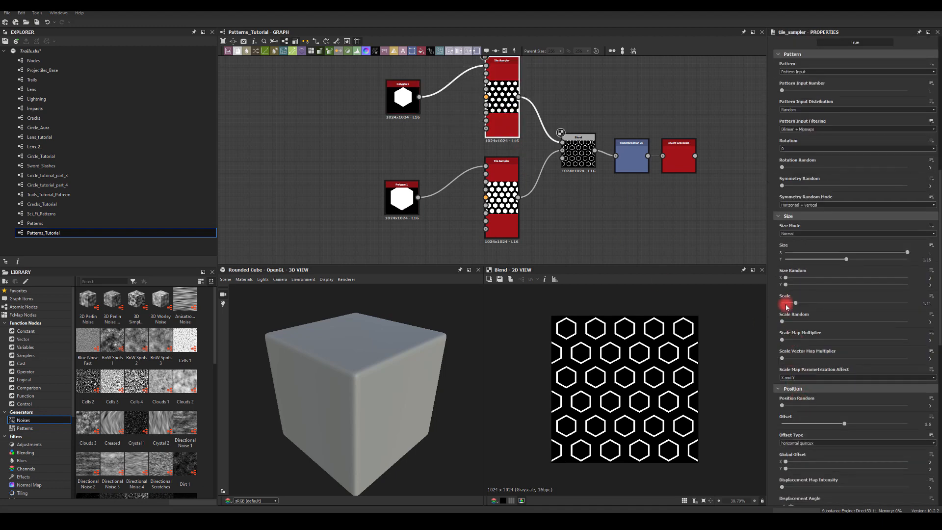
scroll(789, 326, down, 3)
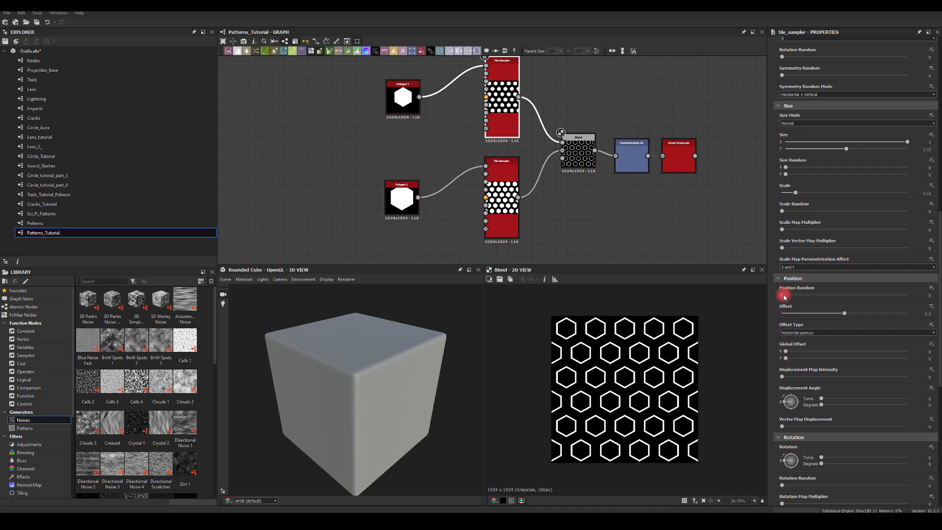
scroll(790, 382, down, 3)
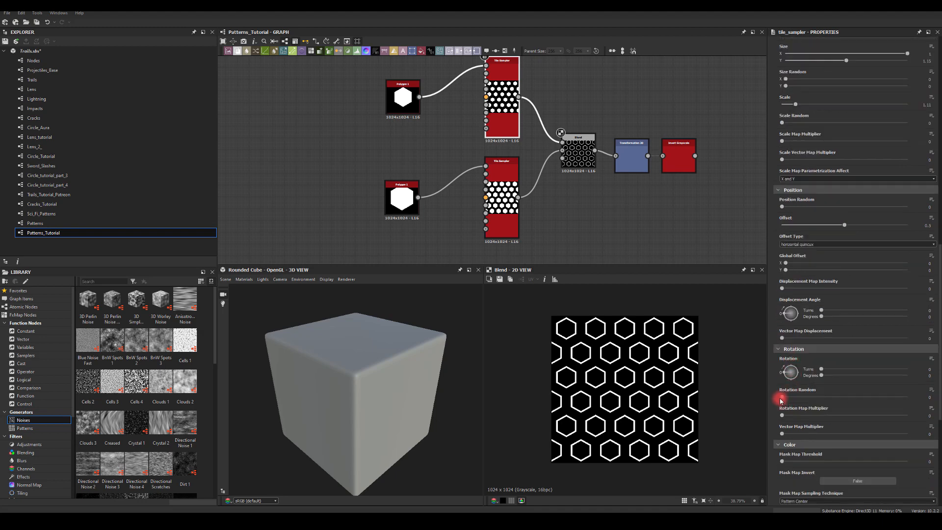
scroll(795, 407, down, 5)
scroll(784, 296, up, 3)
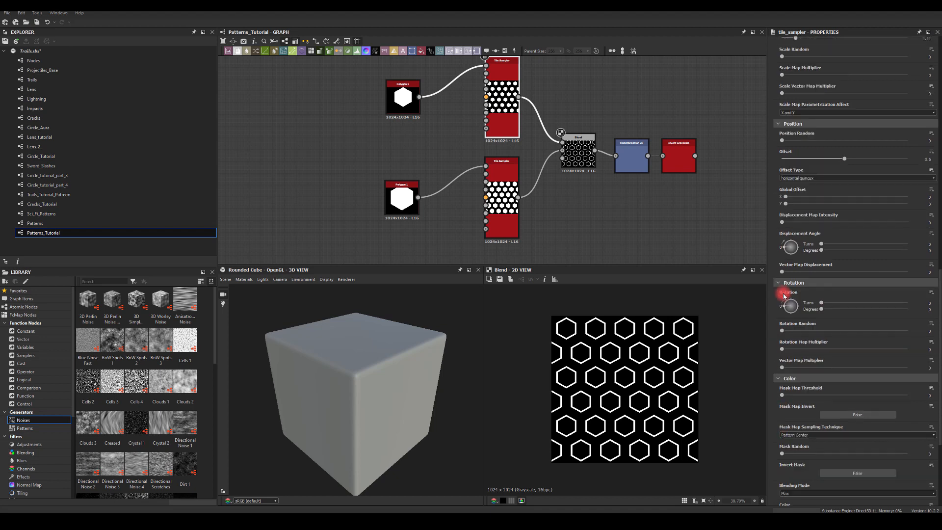
scroll(785, 392, down, 2)
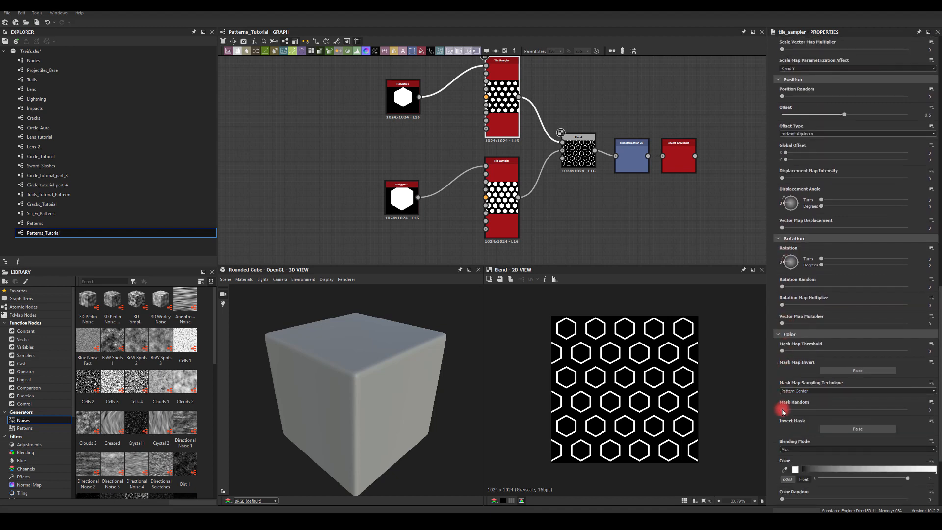
drag(783, 411, 836, 414)
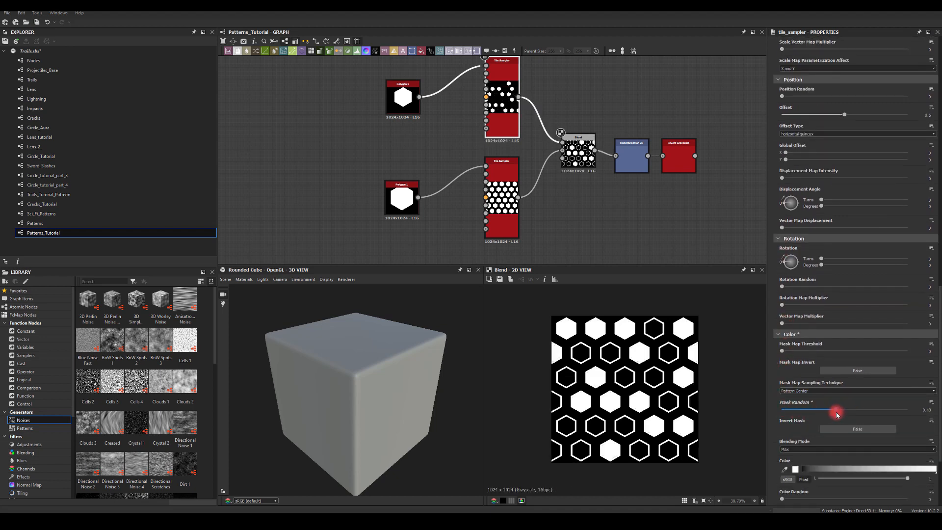
- Preview the copied chain's Invert Grayscale output, followed by its Transformation 2D output
double_click(674, 146)
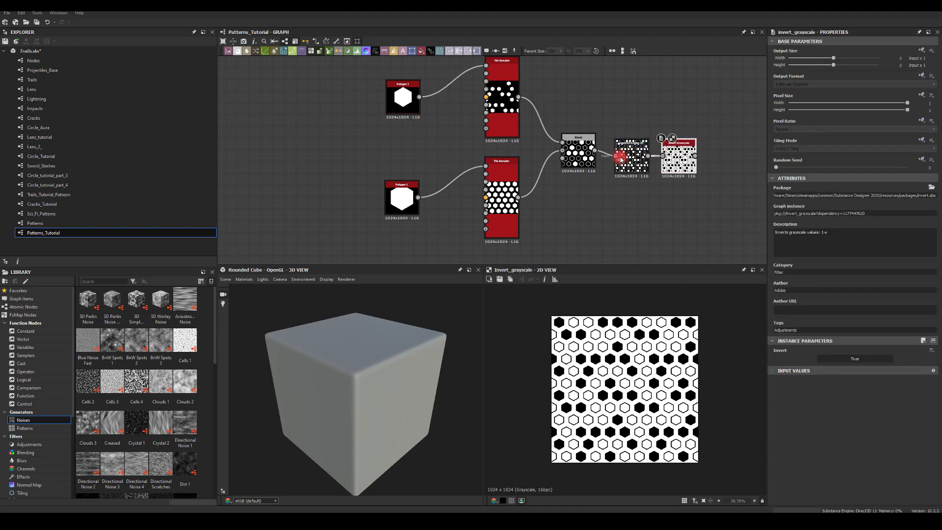
double_click(620, 158)
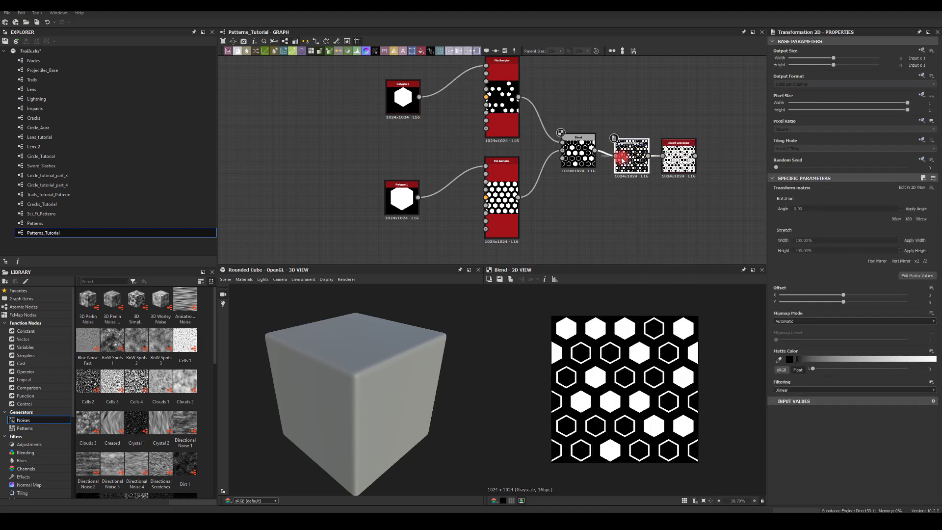
middle_drag(613, 202, 587, 195)
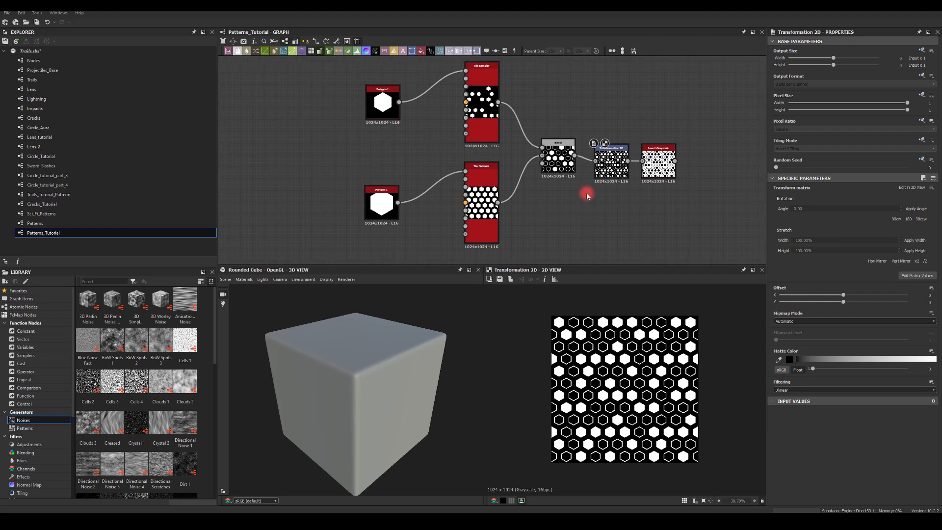
- Set the Scale Random of the copied chain's upper Tile Sampler to 0.5
click(485, 104)
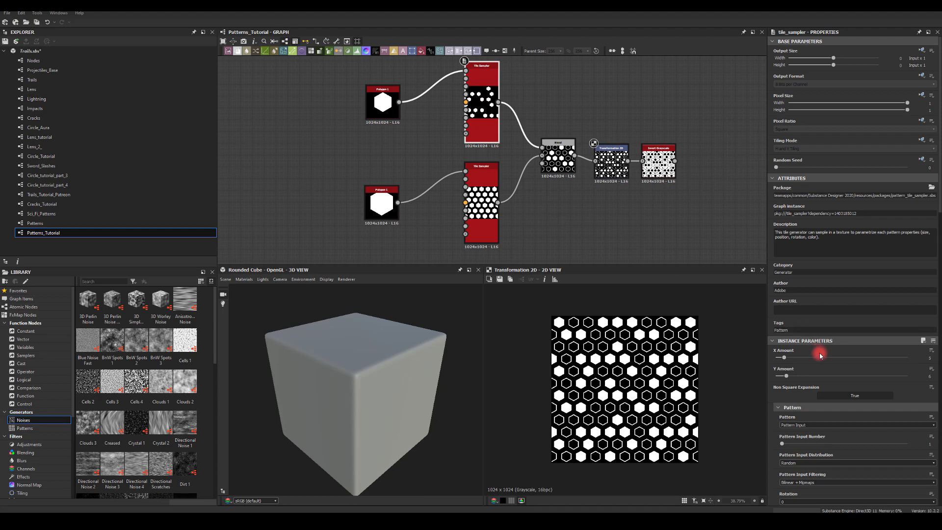
scroll(820, 354, down, 5)
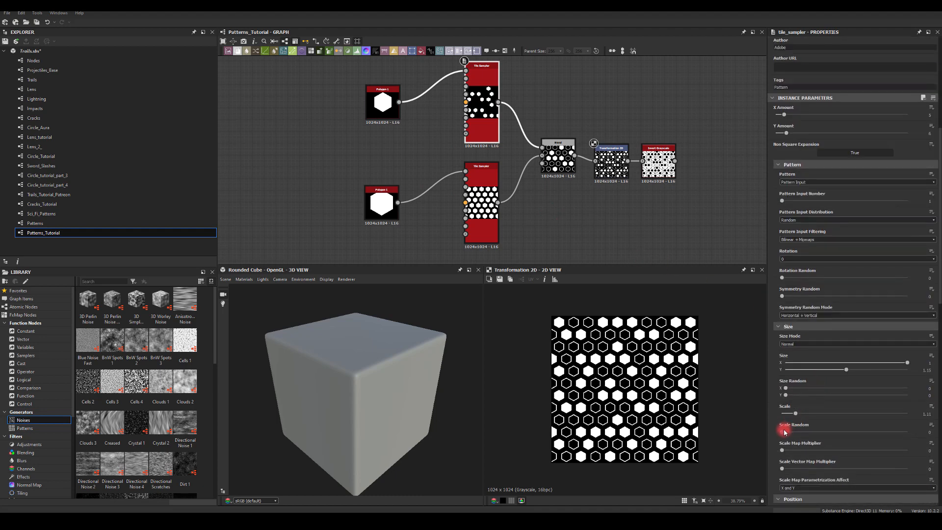
drag(784, 432, 851, 444)
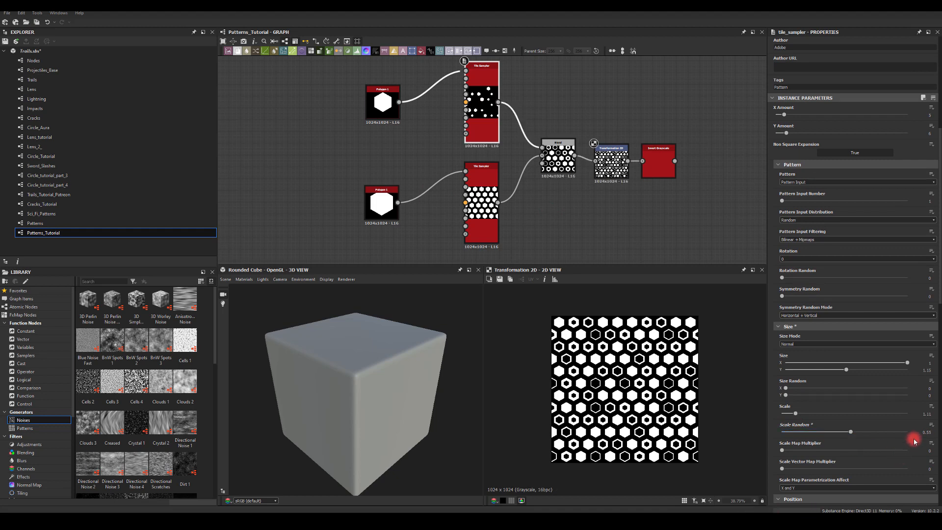
- Set the Scale Random of the copied chain's lower Tile Sampler to 0.5 and check the tiled preview
click(483, 204)
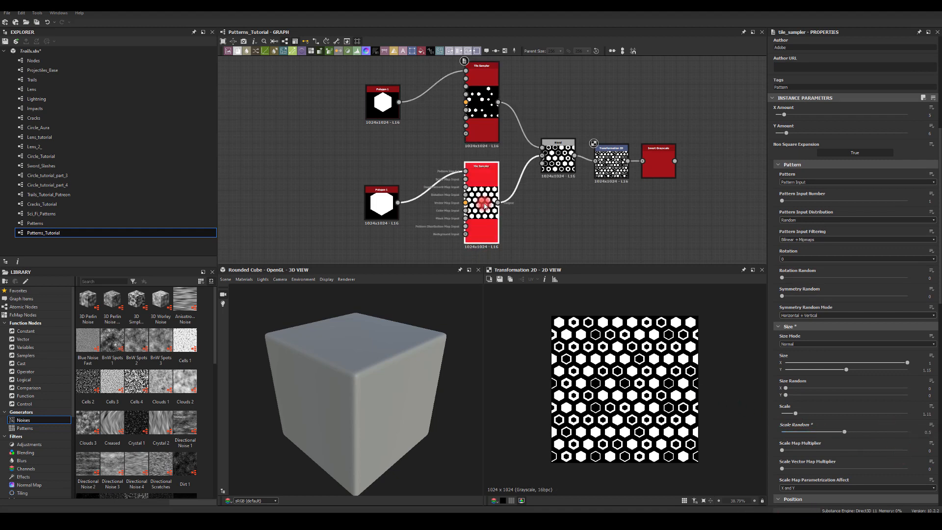
drag(784, 431, 828, 439)
click(926, 433)
text(0.5)
key(Return)
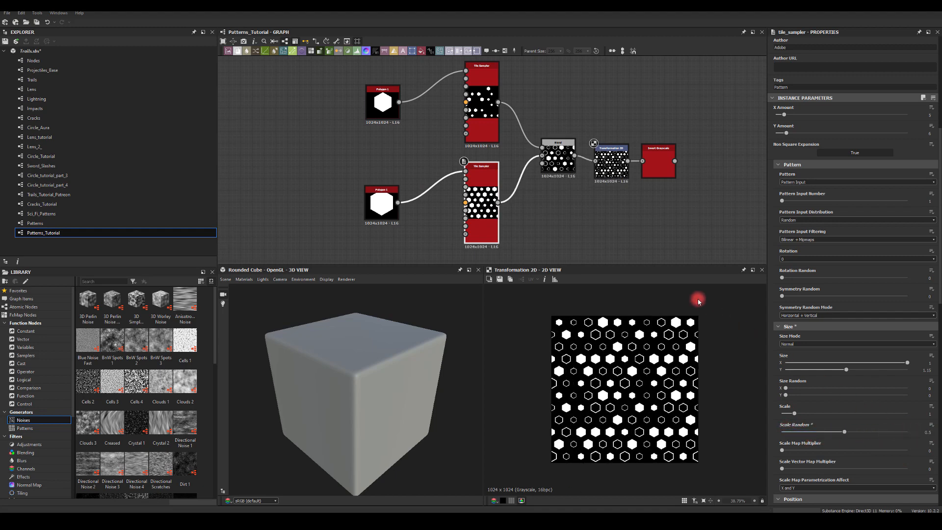
scroll(625, 375, up, 1)
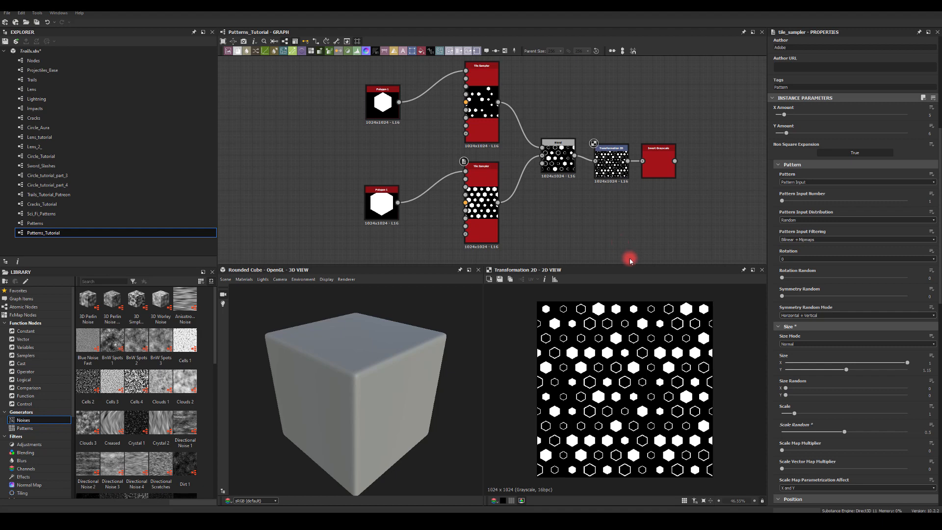
- Review the Transformation 2D and Invert Grayscale outputs of the earlier hexagon chains in the 2D view
click(555, 166)
scroll(615, 237, down, 4)
middle_drag(595, 125, 561, 179)
click(577, 255)
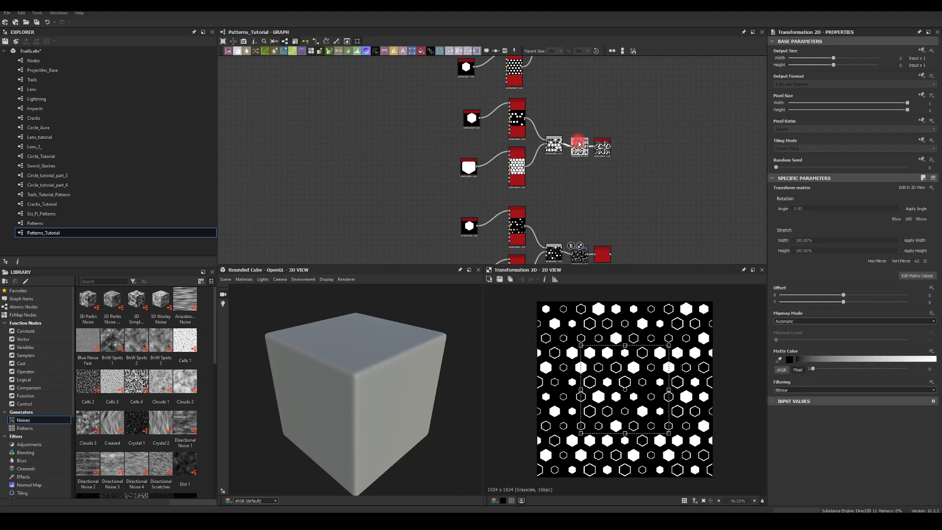
double_click(579, 144)
double_click(602, 143)
middle_drag(578, 61, 575, 182)
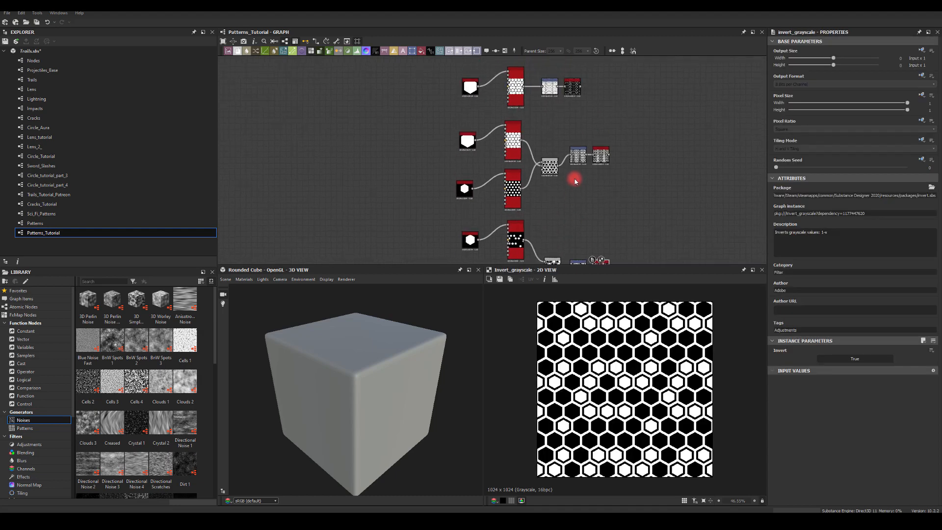
double_click(550, 164)
double_click(578, 155)
click(606, 157)
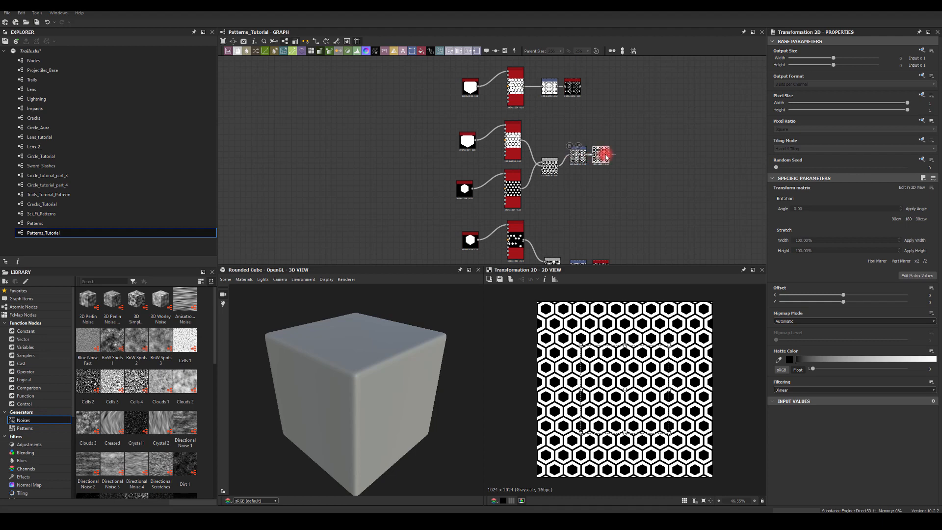
double_click(606, 157)
middle_drag(611, 252, 608, 137)
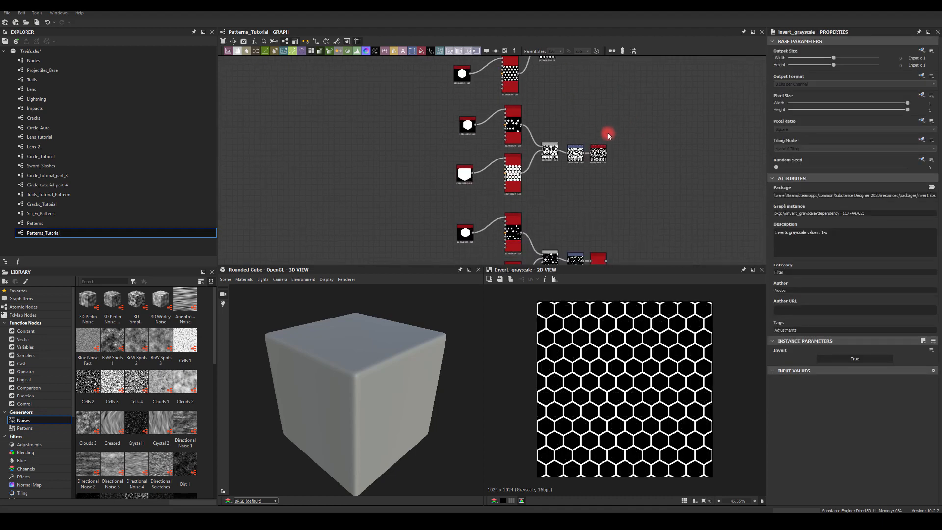
- Align the newest chain's Transformation 2D node in a row with its Blend and Invert Grayscale nodes
mouse_move(556, 101)
middle_down()
mouse_move(561, 183)
mouse_move(526, 75)
middle_up()
middle_drag(406, 156, 393, 42)
scroll(483, 149, up, 3)
click(497, 156)
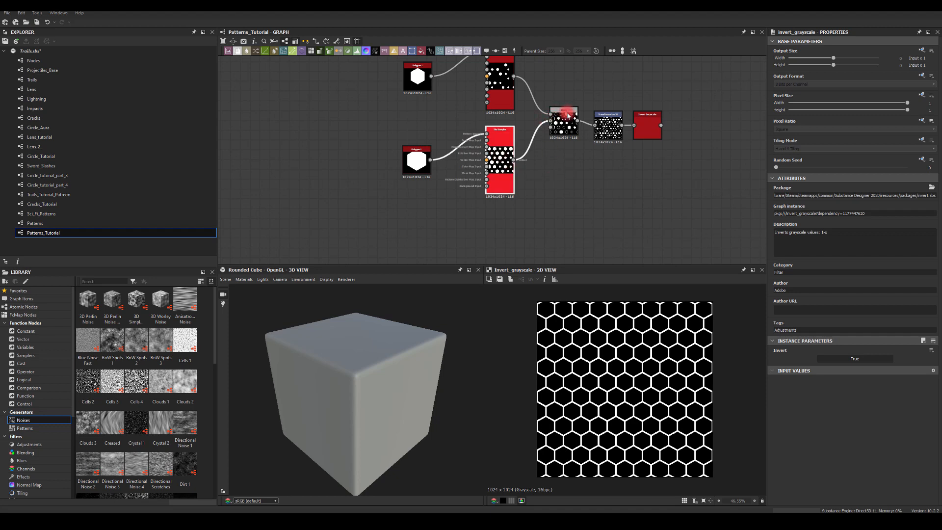
drag(608, 126, 647, 121)
click(625, 84)
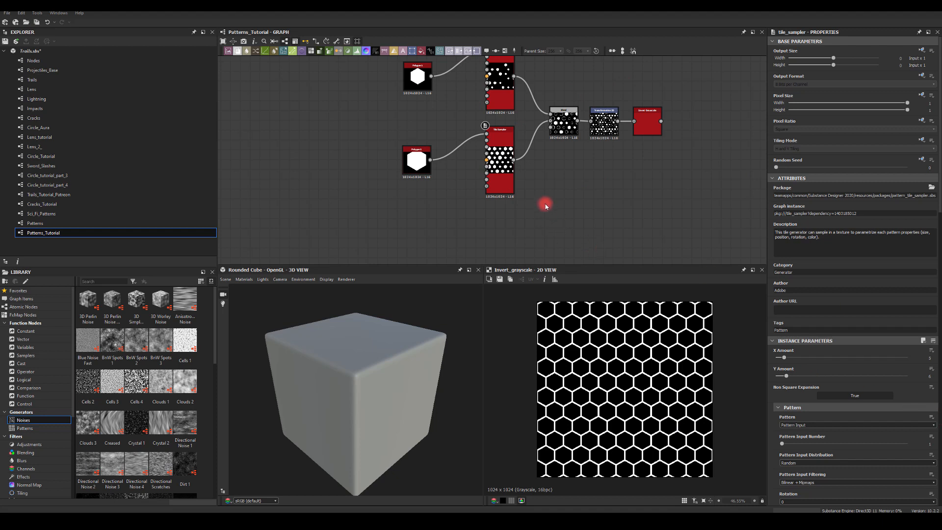
- Compare the Invert Grayscale previews of the masked hexagon chain and the concentric hexagon chain above it
middle_drag(579, 240, 556, 205)
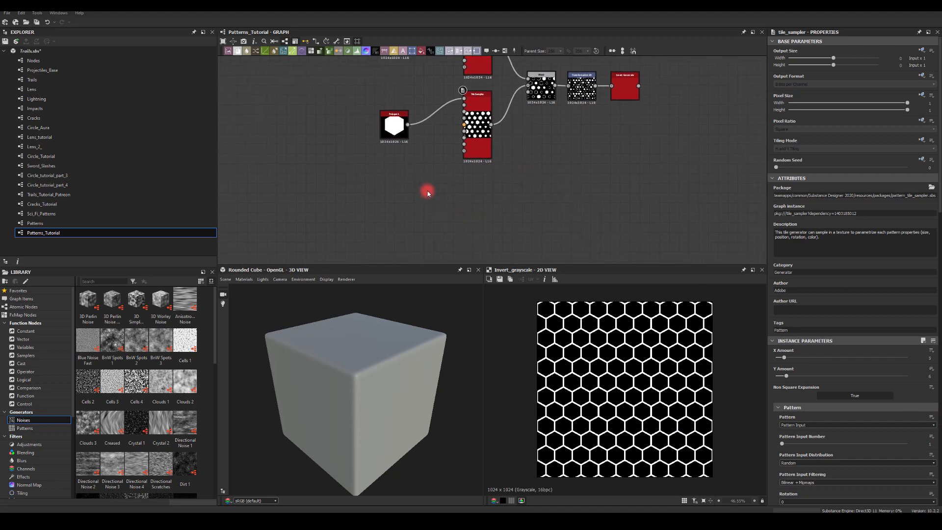
middle_drag(429, 192, 443, 223)
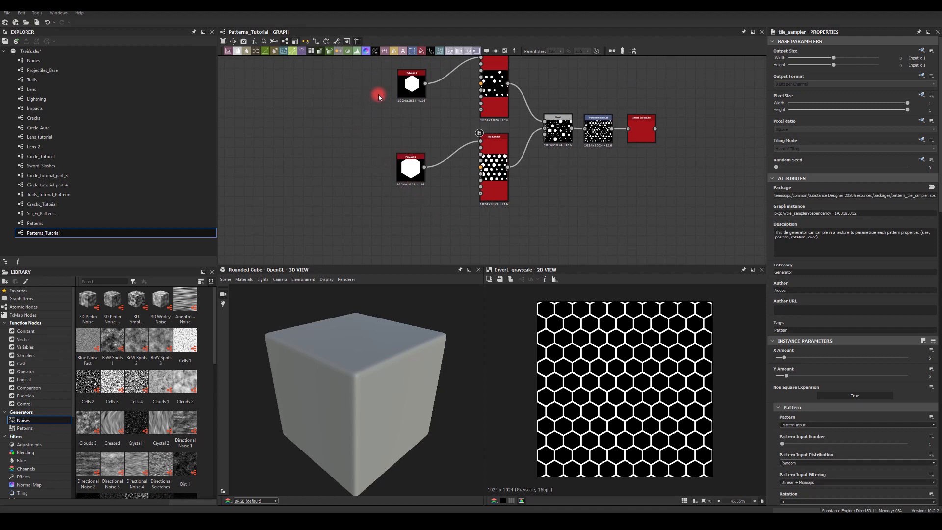
drag(379, 94, 667, 190)
middle_drag(636, 58, 644, 173)
click(643, 171)
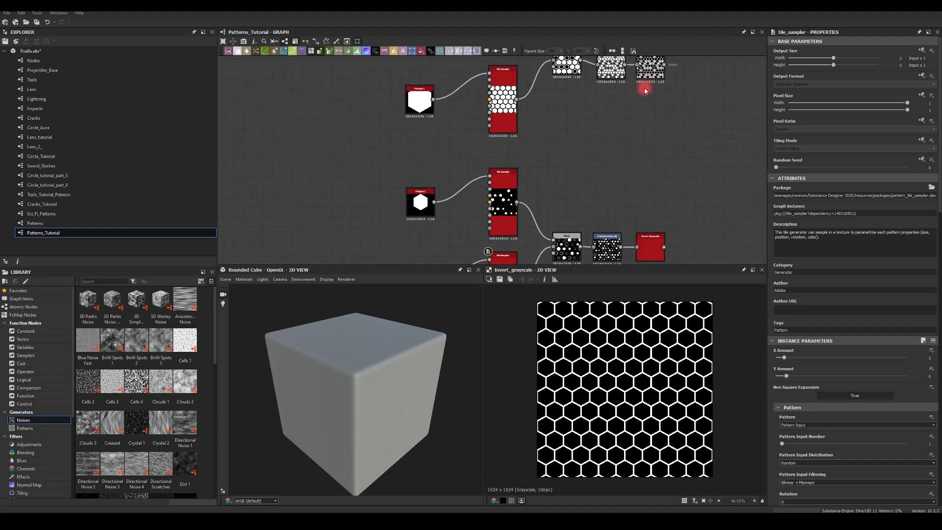
middle_drag(640, 61, 637, 187)
double_click(638, 182)
middle_drag(591, 121, 605, 230)
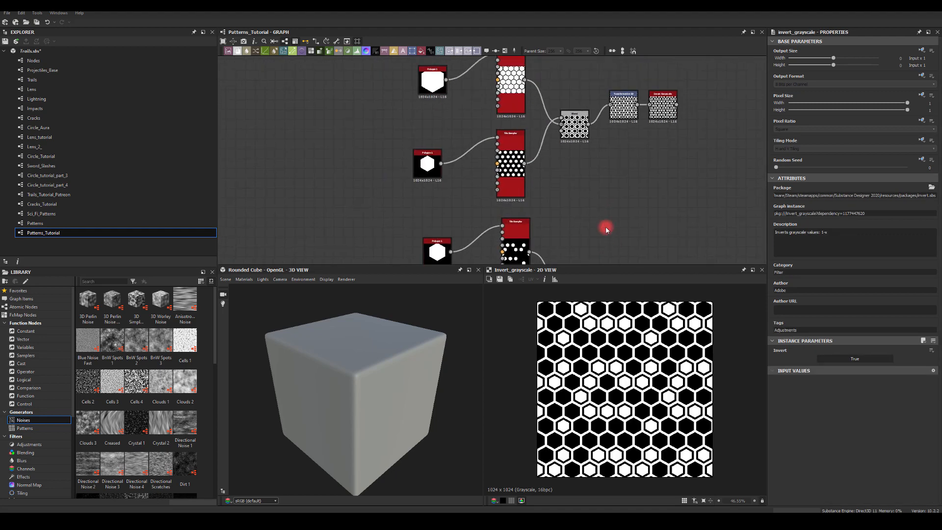
double_click(660, 108)
scroll(591, 133, down, 2)
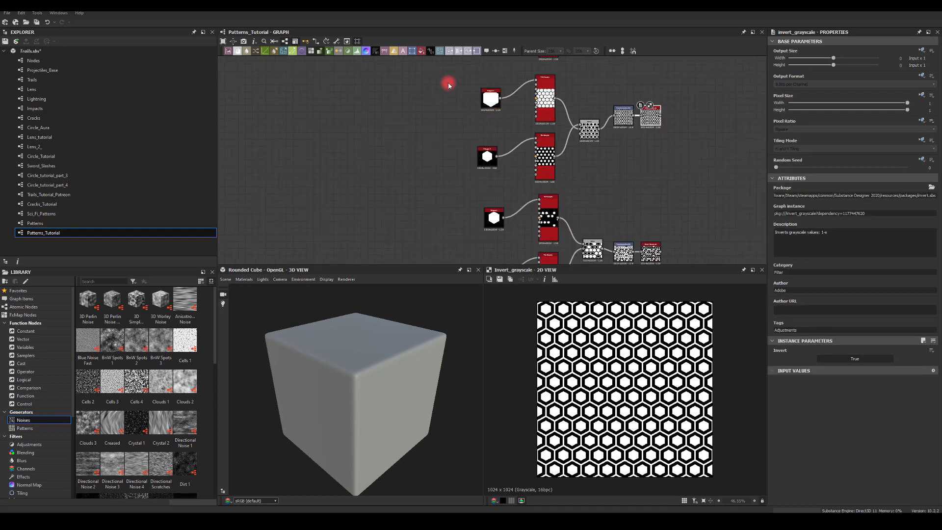
- Duplicate the concentric hexagon chain, place the copy below the last chain, and preview its Invert Grayscale node
drag(448, 84, 688, 175)
middle_drag(697, 208, 679, 120)
middle_drag(616, 240, 576, 81)
key(ctrl+v)
drag(467, 136, 497, 112)
click(545, 99)
double_click(605, 124)
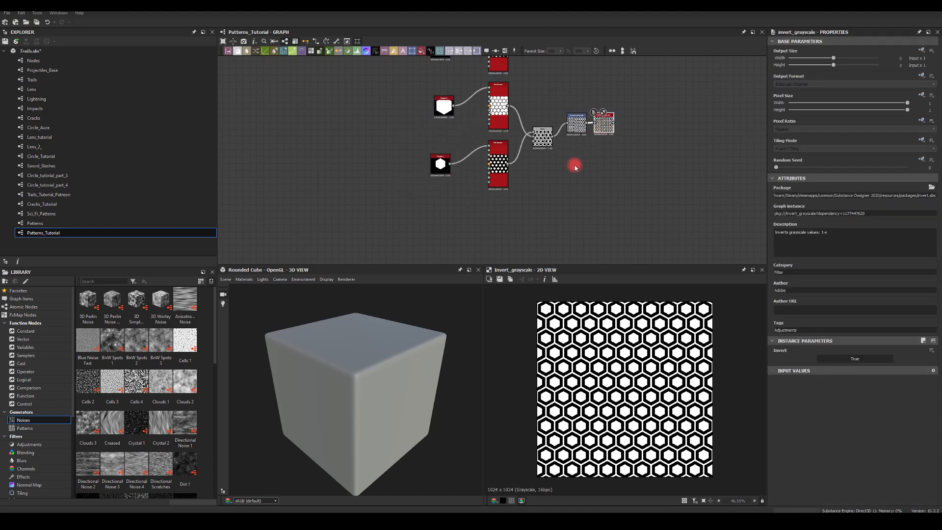
- Try an Explode of 0.21 and three sides on the newest chain's lower Polygon 1 node
scroll(574, 163, up, 3)
middle_drag(423, 119, 467, 167)
middle_drag(391, 185, 392, 185)
click(387, 212)
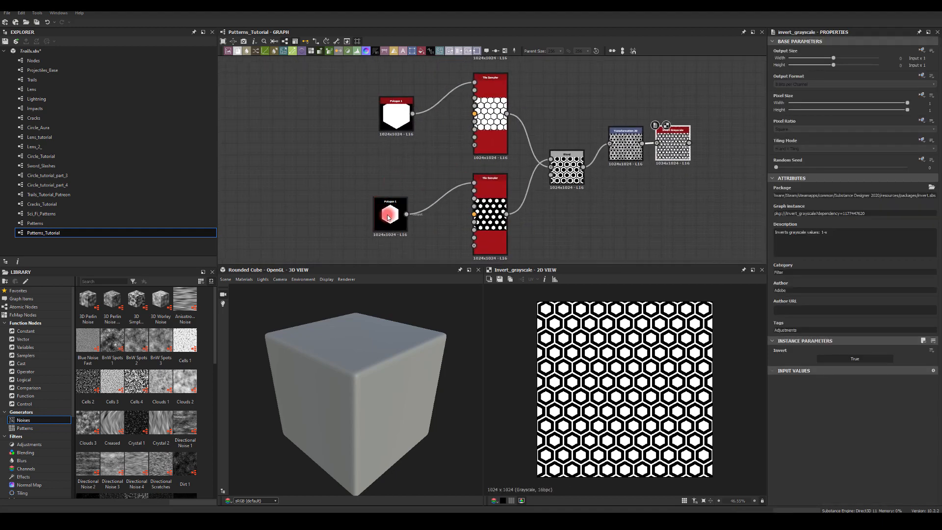
click(394, 112)
click(392, 211)
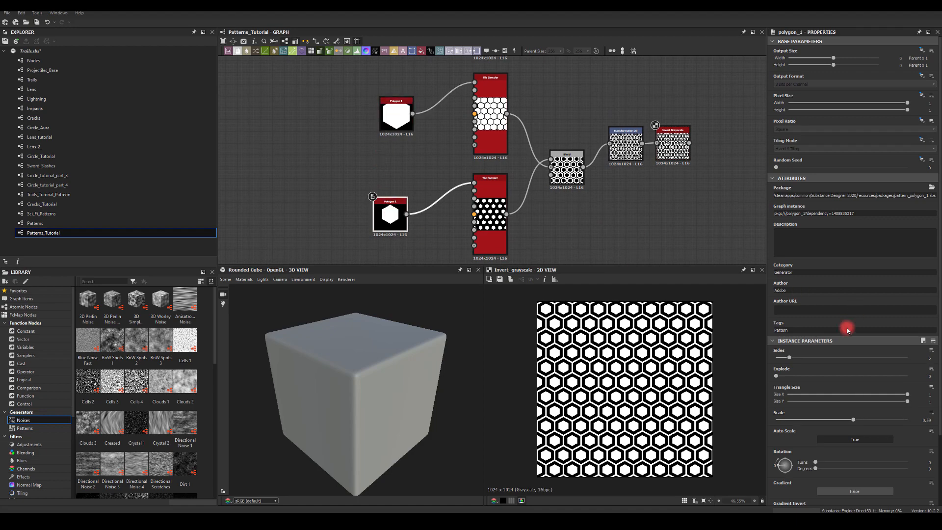
drag(777, 376, 803, 388)
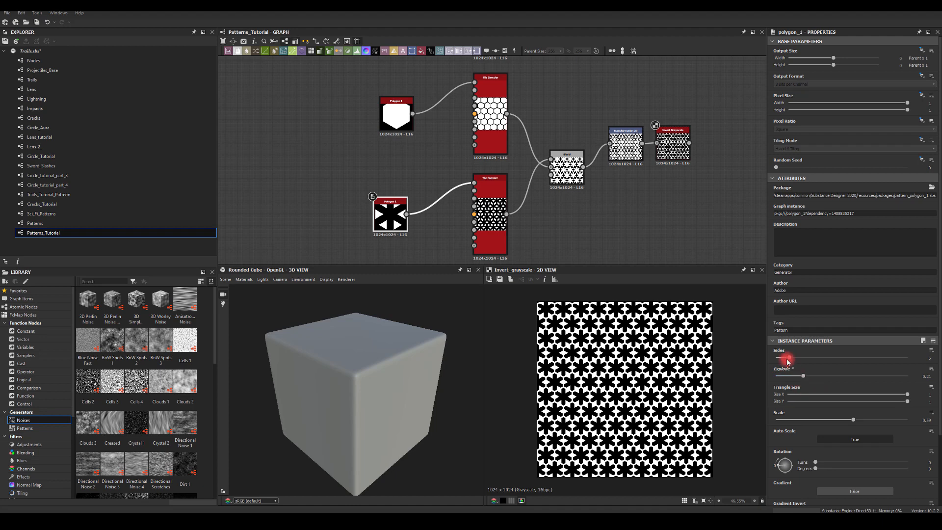
drag(787, 361, 770, 360)
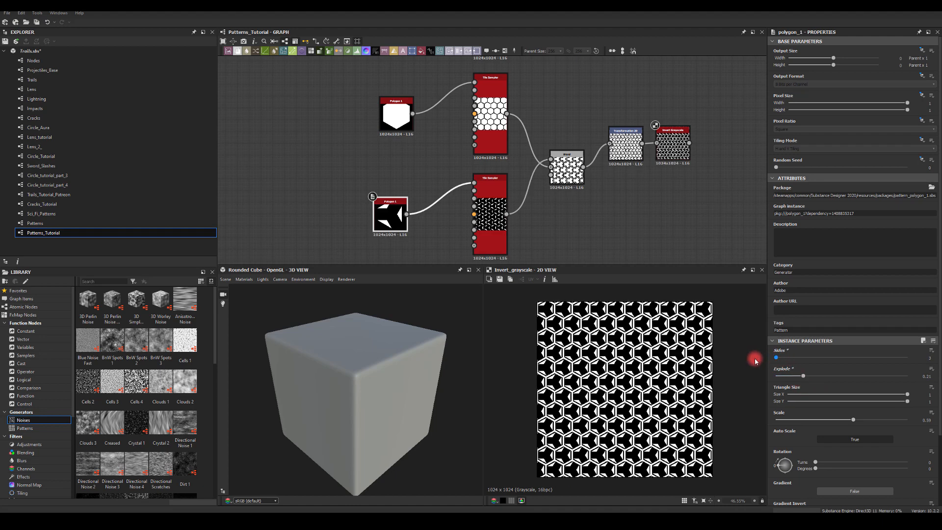
mouse_move(771, 362)
mouse_down()
mouse_move(789, 366)
mouse_move(782, 379)
mouse_move(790, 360)
mouse_up()
- Set the Explode of the newest chain's upper Polygon 1 node to 0.1
click(398, 118)
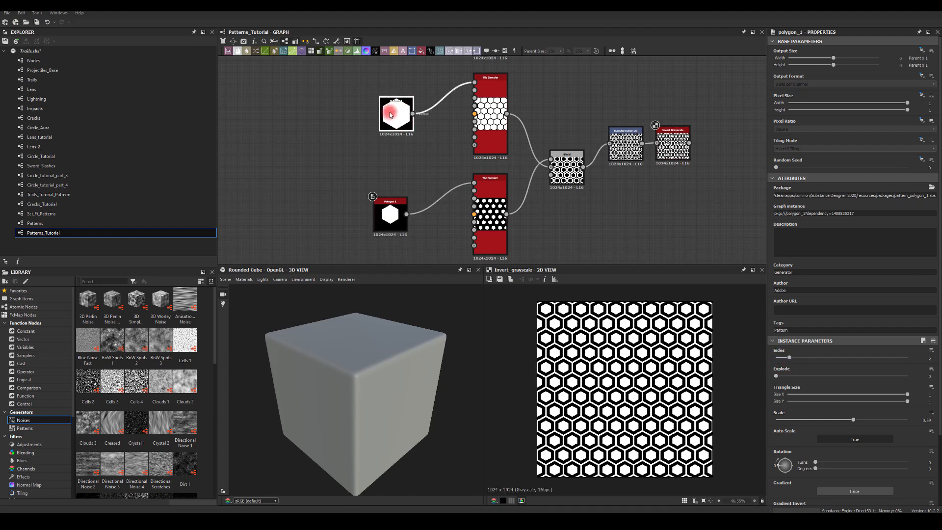
mouse_move(778, 378)
mouse_down()
mouse_move(794, 379)
mouse_move(780, 380)
mouse_up()
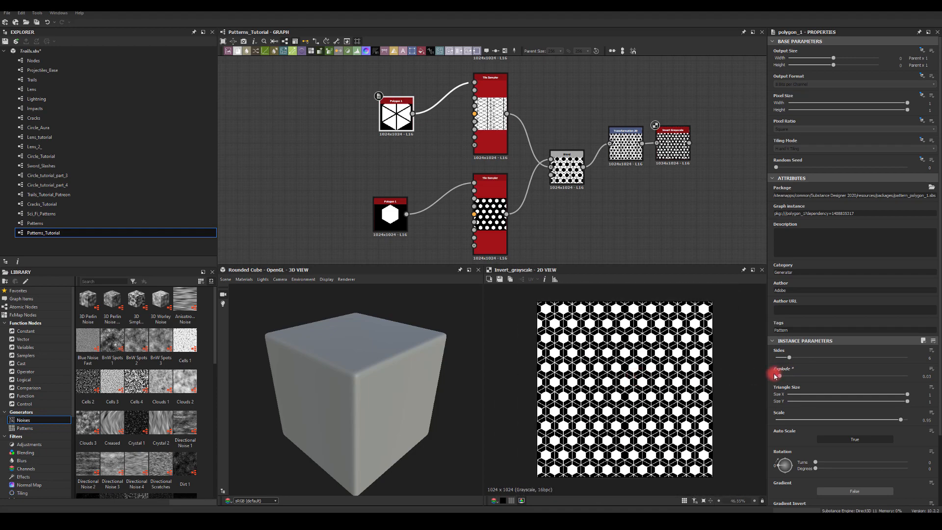
mouse_move(781, 377)
mouse_down()
mouse_move(805, 381)
mouse_move(781, 382)
mouse_move(789, 380)
mouse_up()
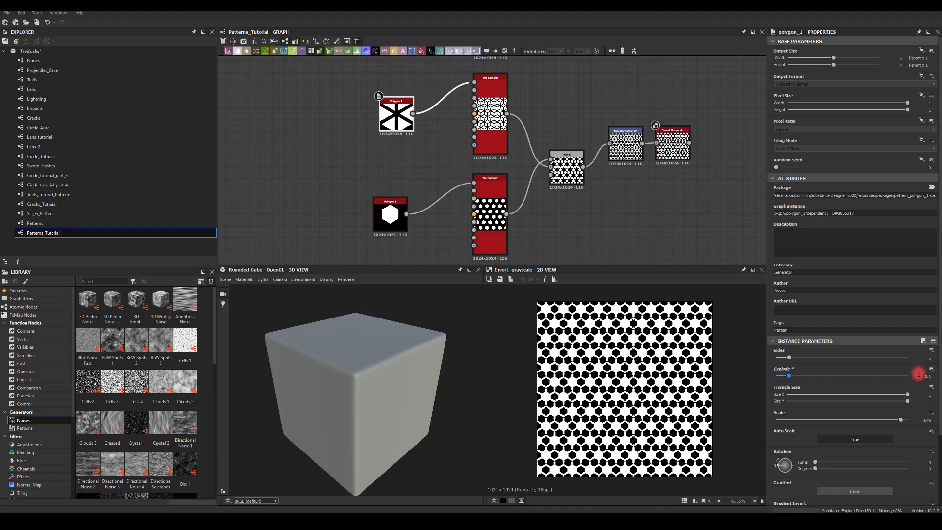
drag(924, 376, 906, 380)
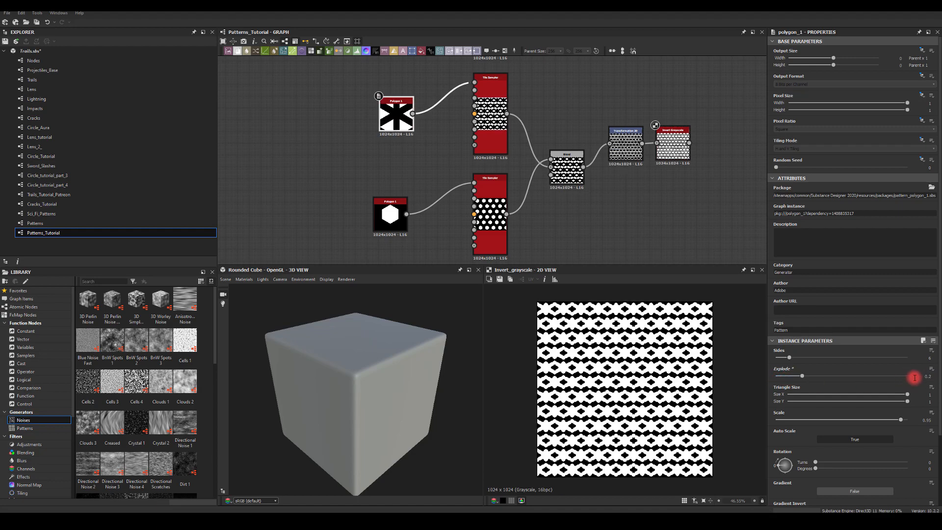
key(BackSpace)
text(1)
- Set the Scale of the newest chain's lower Polygon 1 node to 0.75, keeping Explode at 0
click(393, 211)
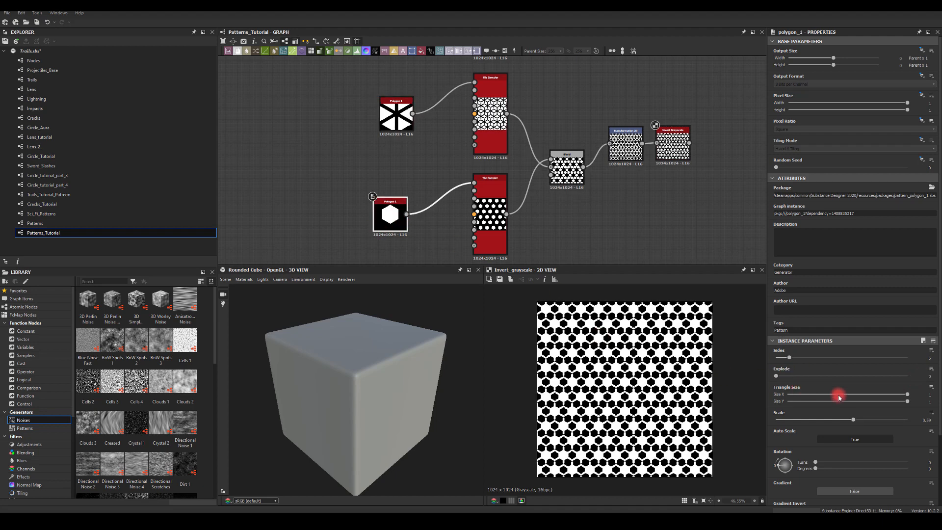
drag(854, 420, 874, 420)
click(784, 377)
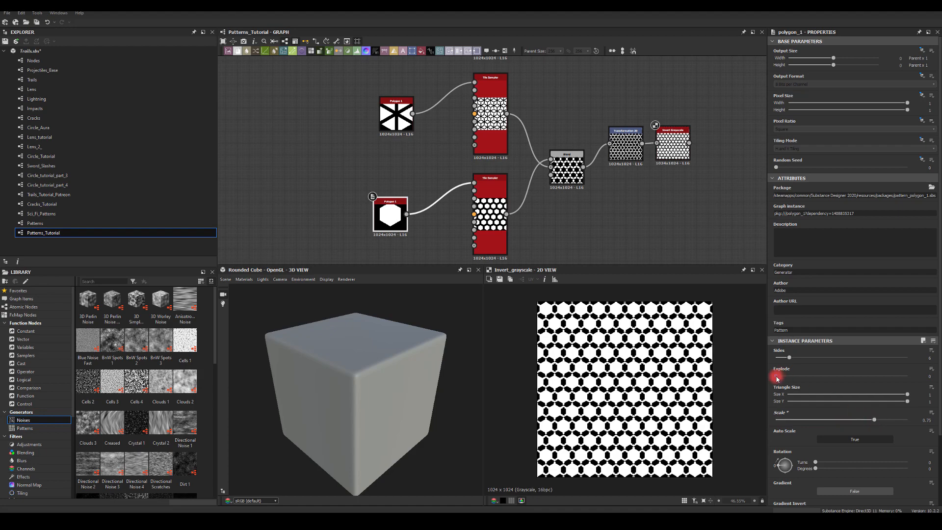
drag(776, 378, 791, 362)
- Set the upper Polygon 1 node's Scale to 0.81 and its Explode to 0.09
middle_drag(602, 223, 589, 176)
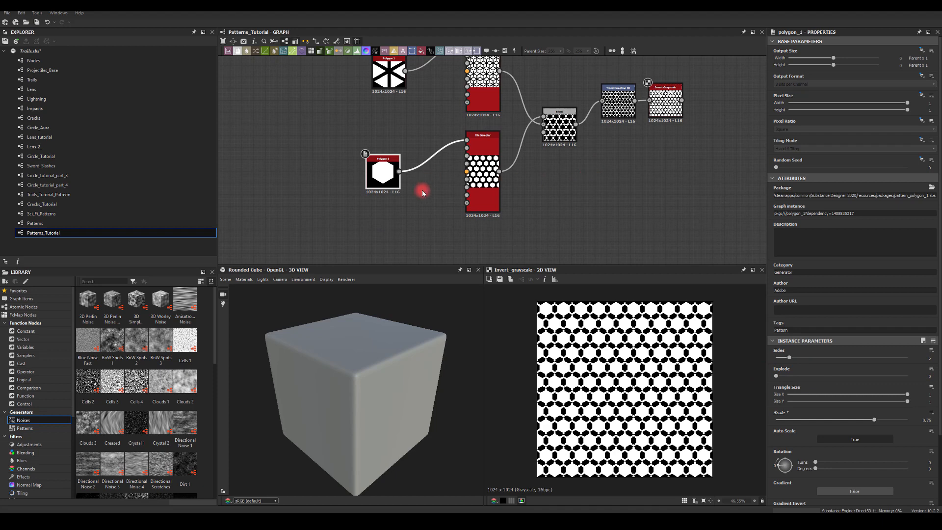
middle_drag(420, 135, 415, 157)
click(383, 92)
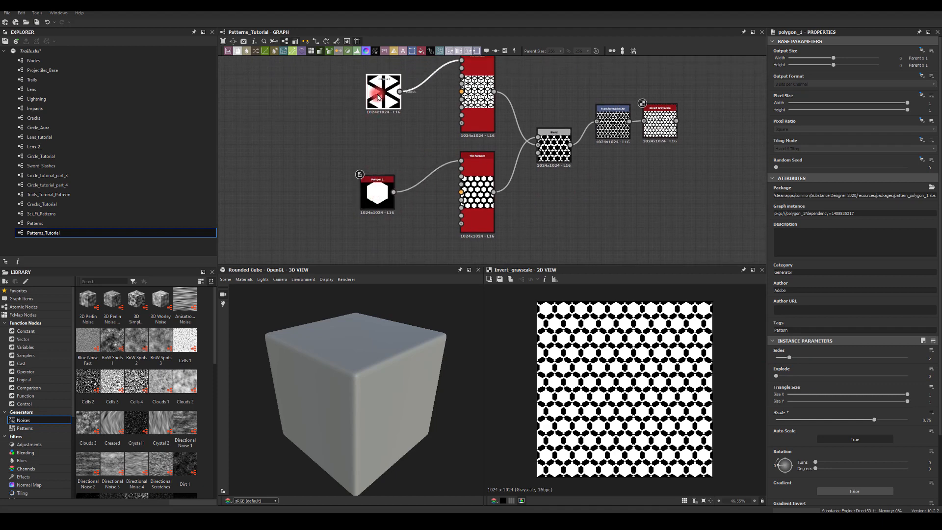
drag(788, 376, 749, 377)
mouse_move(901, 420)
mouse_down()
mouse_move(852, 421)
mouse_move(882, 421)
mouse_up()
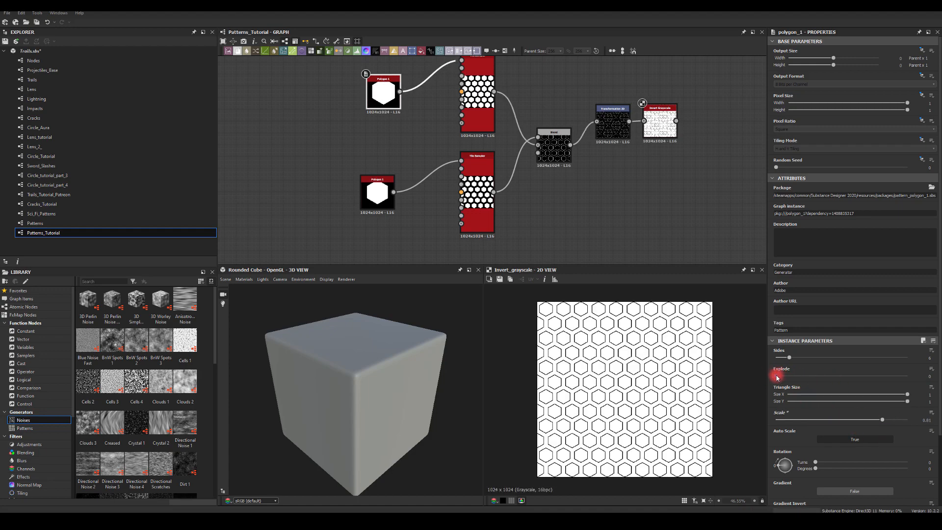
drag(777, 377, 789, 379)
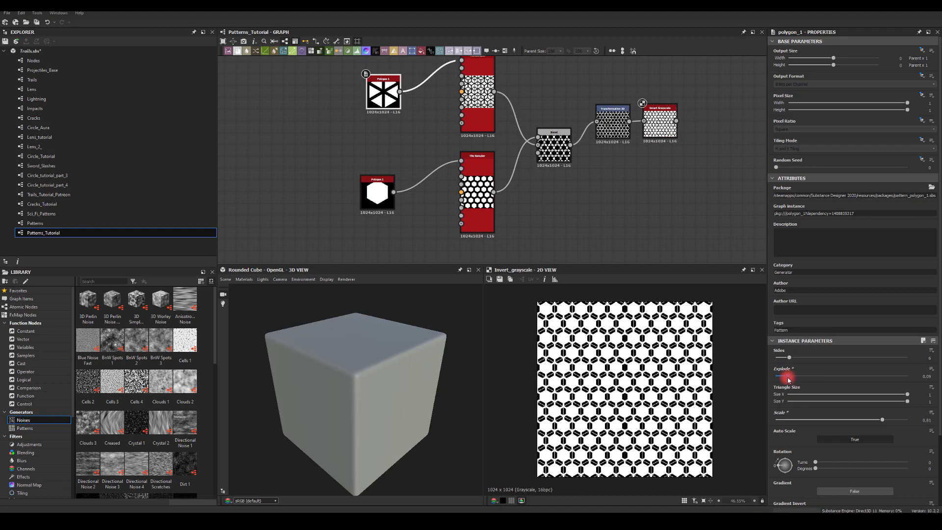
- Examine the exploded hexagon pattern up close in the Transformation 2D and Invert Grayscale previews
scroll(652, 385, up, 5)
scroll(631, 387, down, 7)
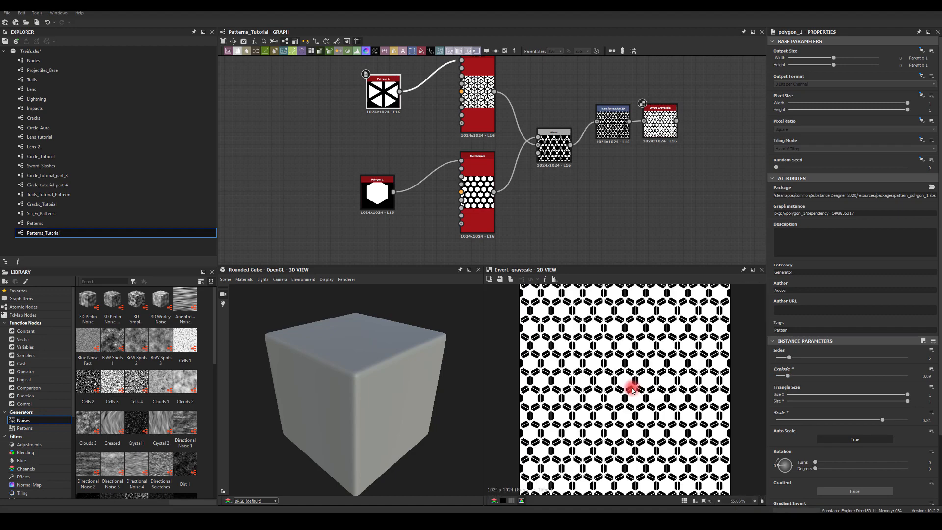
scroll(620, 386, up, 1)
double_click(611, 124)
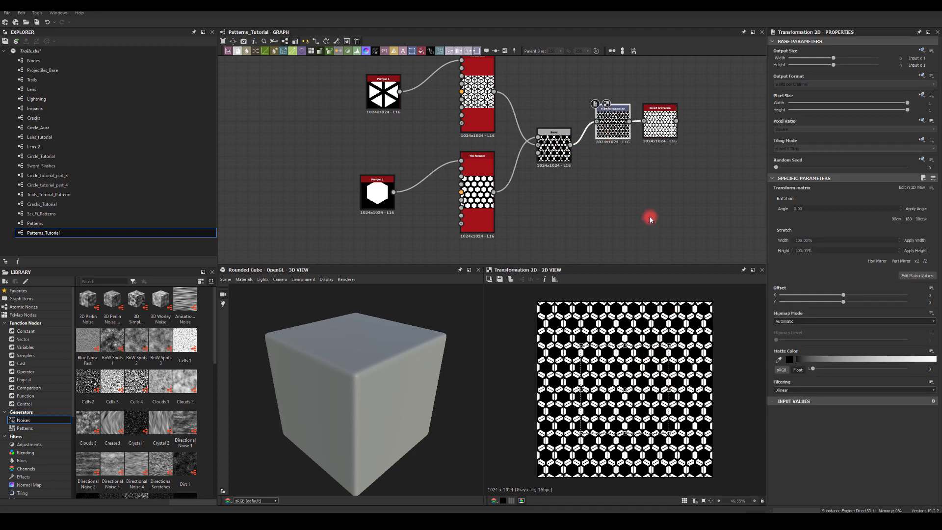
scroll(638, 323, up, 4)
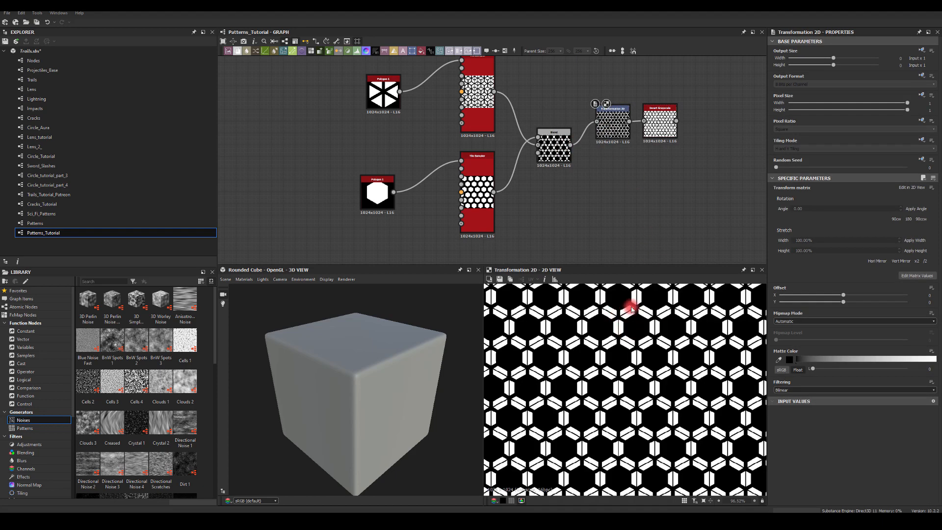
scroll(596, 333, down, 4)
scroll(638, 423, up, 1)
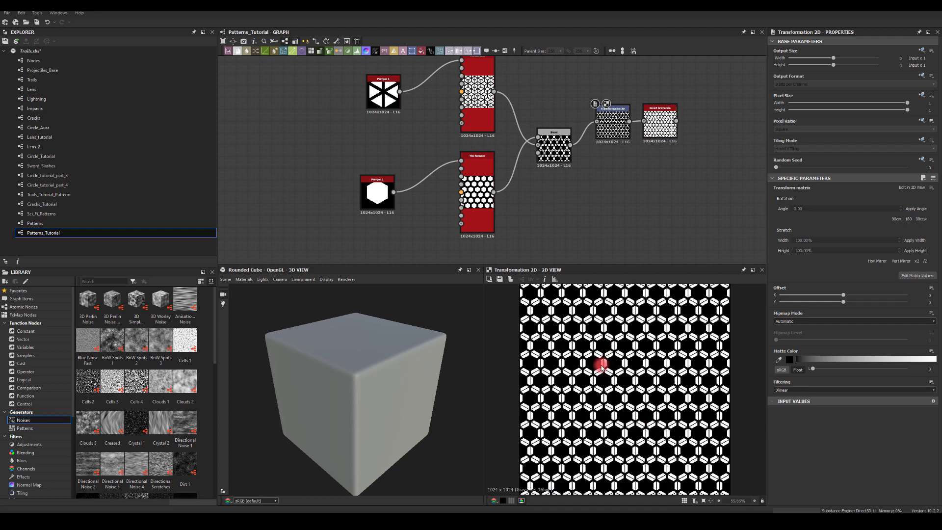
click(678, 141)
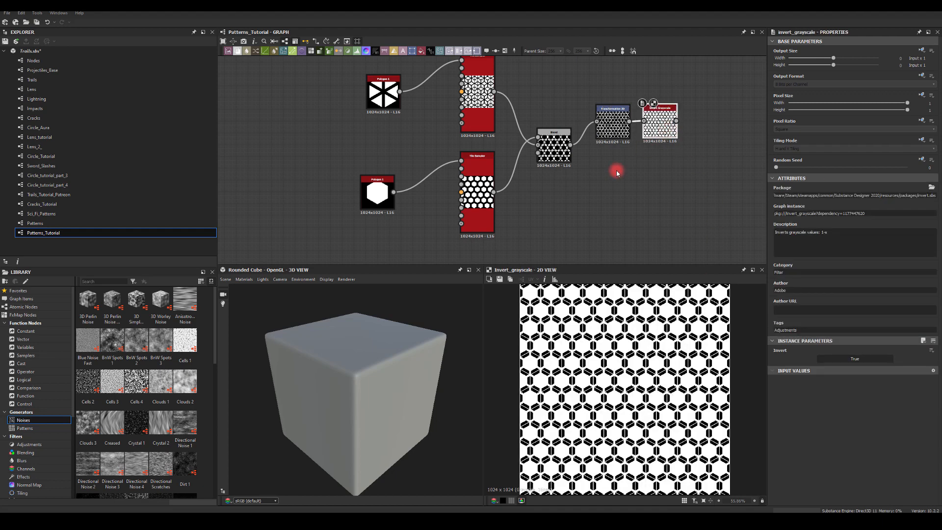
- Duplicate the lower Polygon 1 and Tile Sampler pair, place the copy below, and preview its Tile Sampler
scroll(630, 196, down, 2)
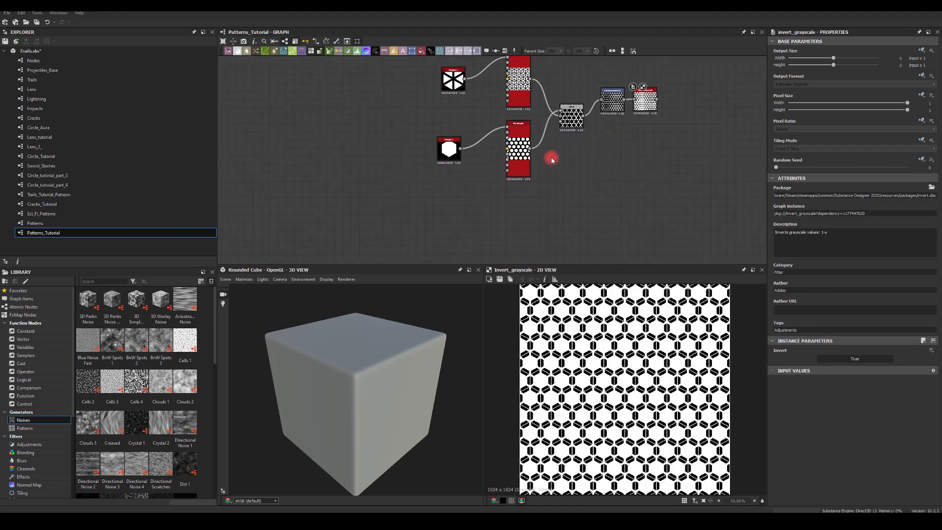
middle_drag(407, 168, 380, 152)
drag(382, 115, 490, 203)
key(ctrl+d)
click(520, 192)
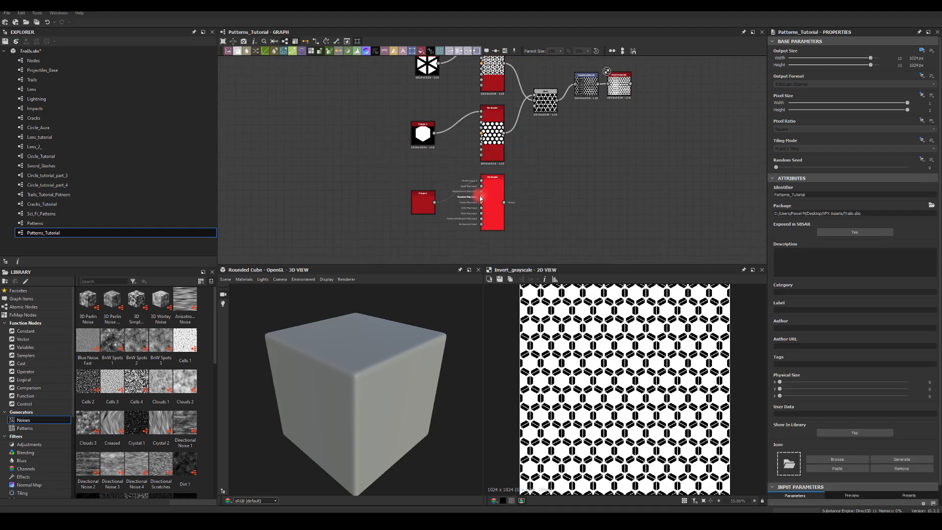
double_click(491, 196)
middle_drag(382, 196, 387, 164)
scroll(574, 309, down, 2)
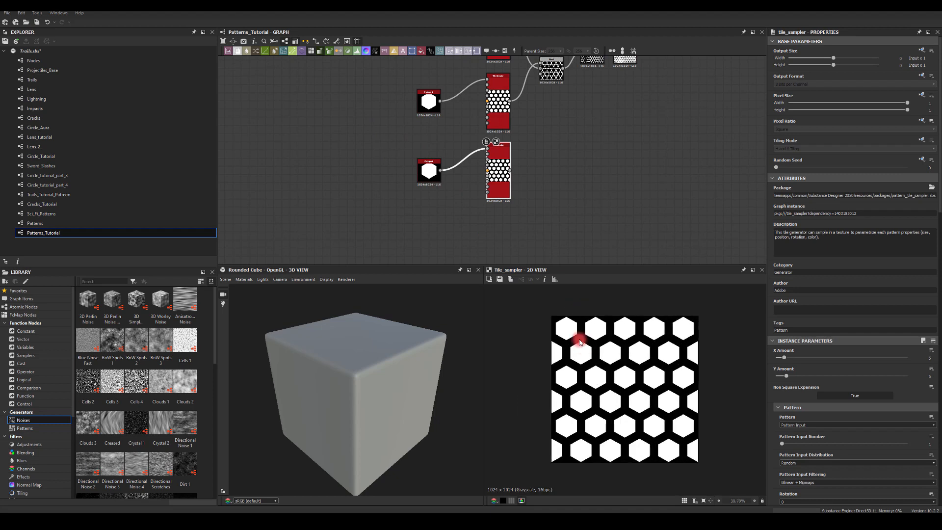
- Duplicate the Transformation 2D and Invert Grayscale nodes, connect the copies to the new Tile Sampler, and preview the inverted output
middle_drag(545, 152, 532, 187)
drag(618, 128, 579, 87)
key(ctrl+d)
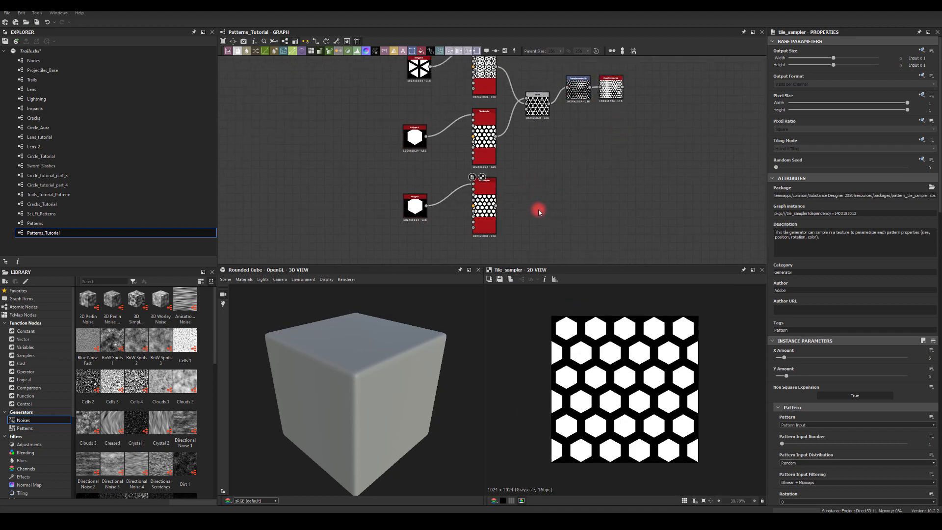
drag(499, 168, 557, 221)
drag(492, 209, 523, 213)
double_click(565, 216)
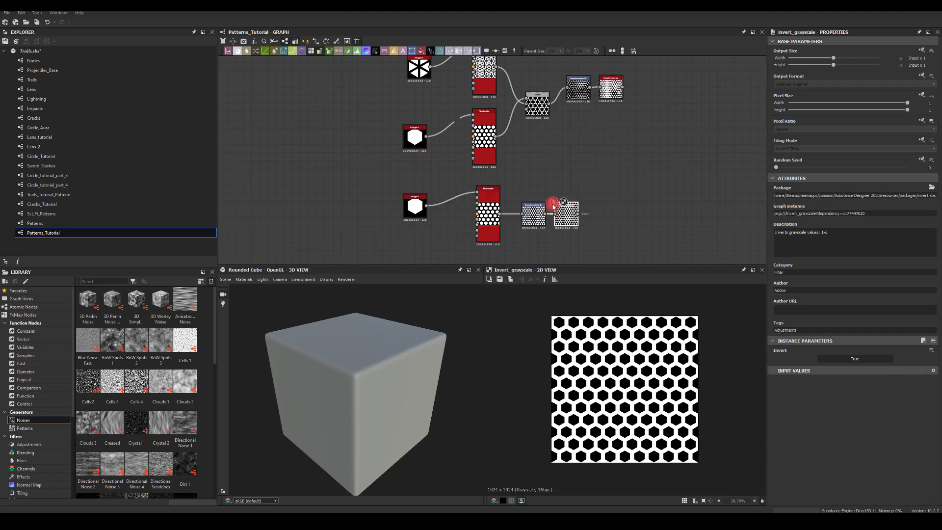
- Set the new Polygon 1 node's Explode to 0.09 and its Scale to about 0.6
middle_drag(433, 208, 433, 162)
scroll(433, 163, up, 1)
click(414, 159)
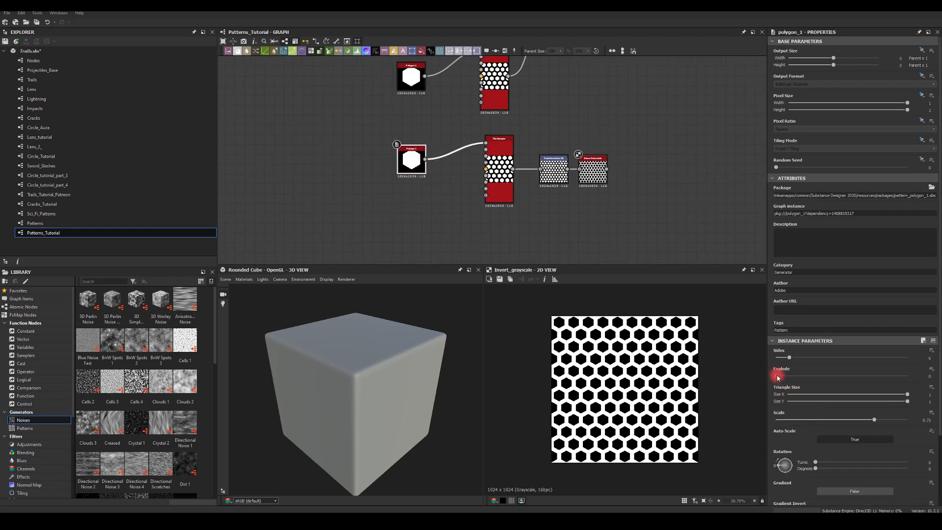
drag(777, 377, 788, 380)
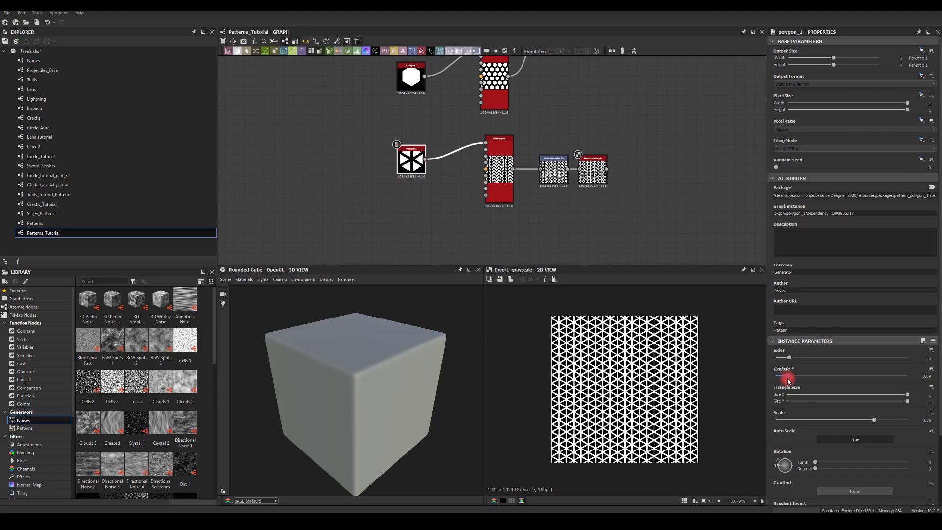
scroll(623, 385, up, 3)
scroll(587, 344, down, 3)
drag(864, 418, 855, 421)
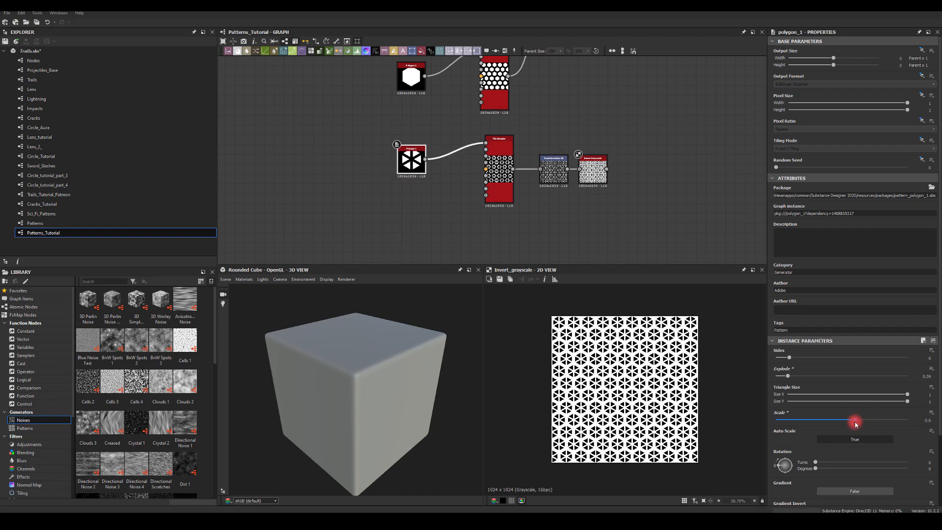
- Preview the new chain's Transformation 2D output and nudge its pattern slightly in the 2D view
click(595, 175)
double_click(545, 162)
scroll(578, 212, up, 2)
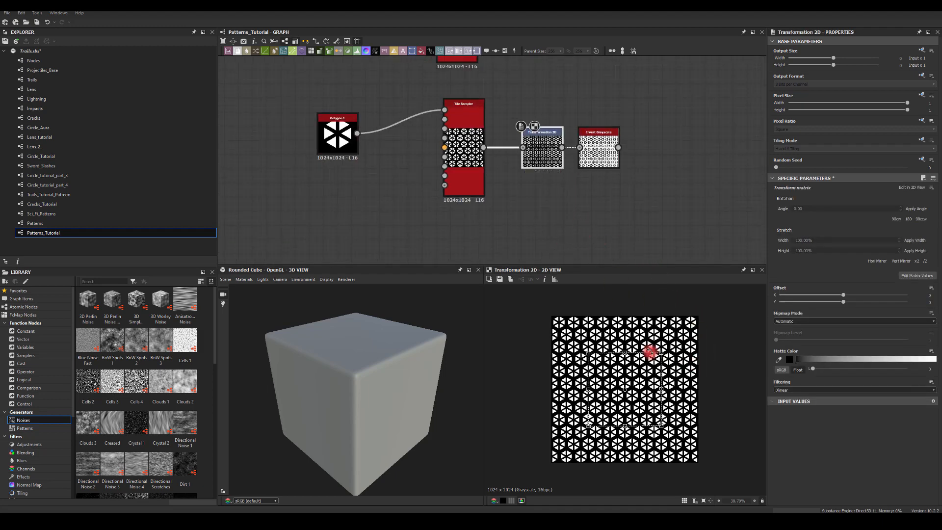
drag(652, 352, 649, 354)
click(620, 233)
- Copy the exploded Polygon 1 and Tile Sampler pair and place the copy directly below the original
click(477, 146)
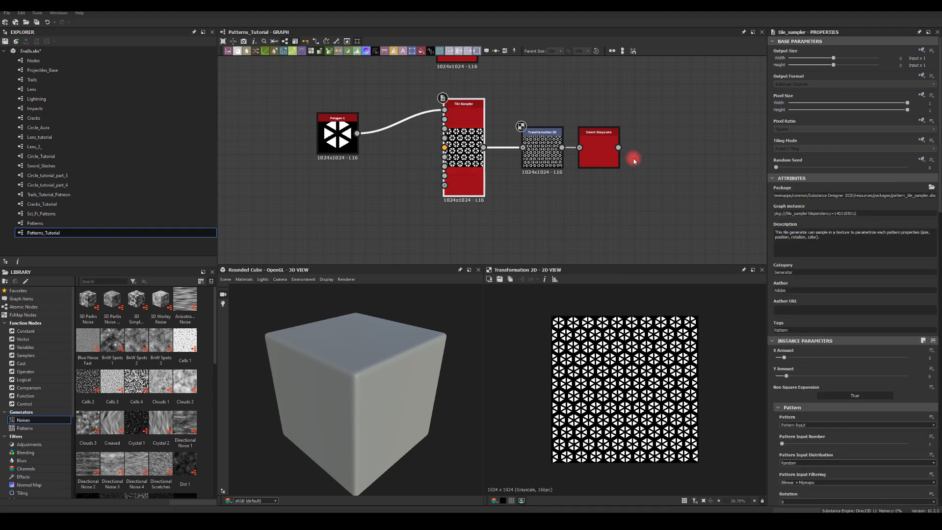
middle_drag(311, 158, 320, 141)
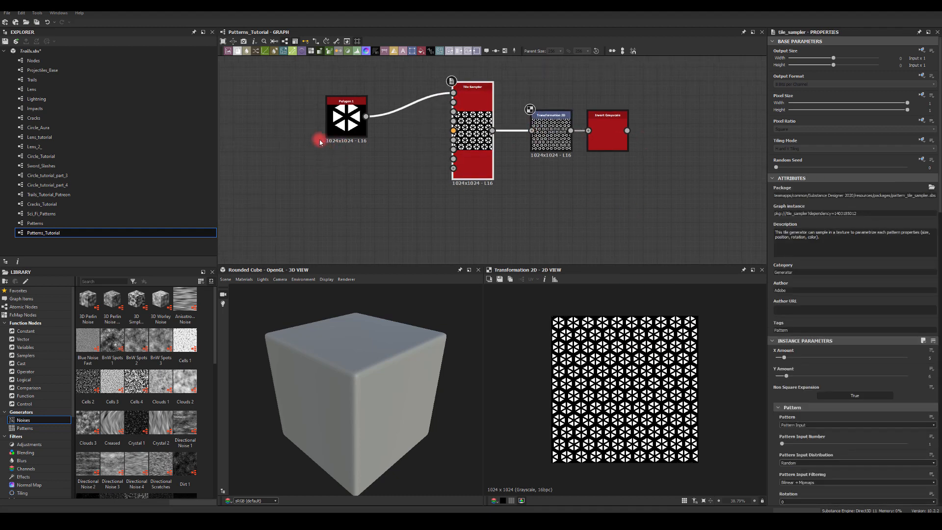
drag(295, 111, 457, 161)
key(ctrl+c)
middle_drag(403, 255, 399, 179)
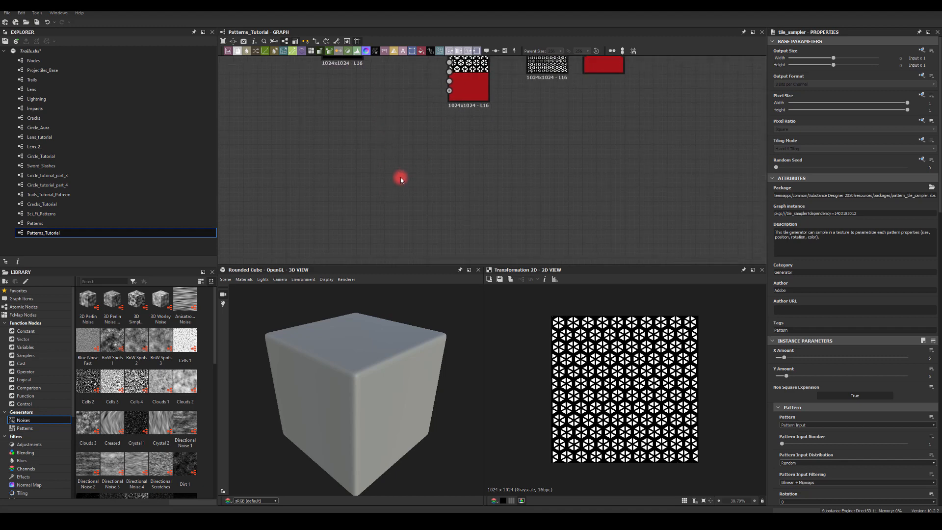
key(ctrl+v)
drag(433, 145, 336, 162)
middle_drag(544, 105, 561, 168)
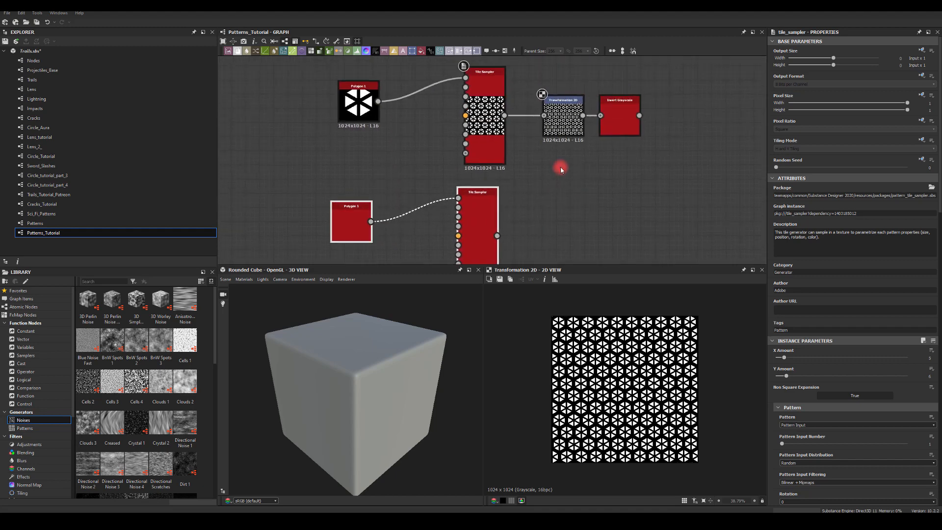
- Combine both Tile Samplers in a Blend node set to Add (Linear Dodge) and feed it into the Transformation 2D node
drag(536, 125, 642, 144)
drag(504, 116, 573, 191)
text(bl)
click(594, 208)
mouse_move(497, 235)
mouse_down()
mouse_move(563, 185)
mouse_move(577, 187)
mouse_move(593, 122)
mouse_up()
click(782, 214)
click(783, 225)
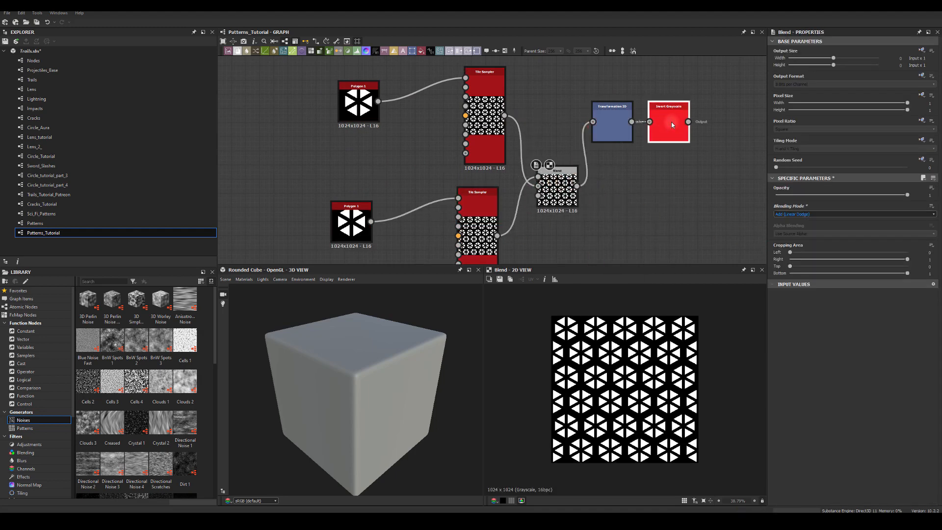
- Preview the Invert Grayscale output and set the lower Polygon 1 node's Explode to 0
double_click(670, 122)
click(345, 212)
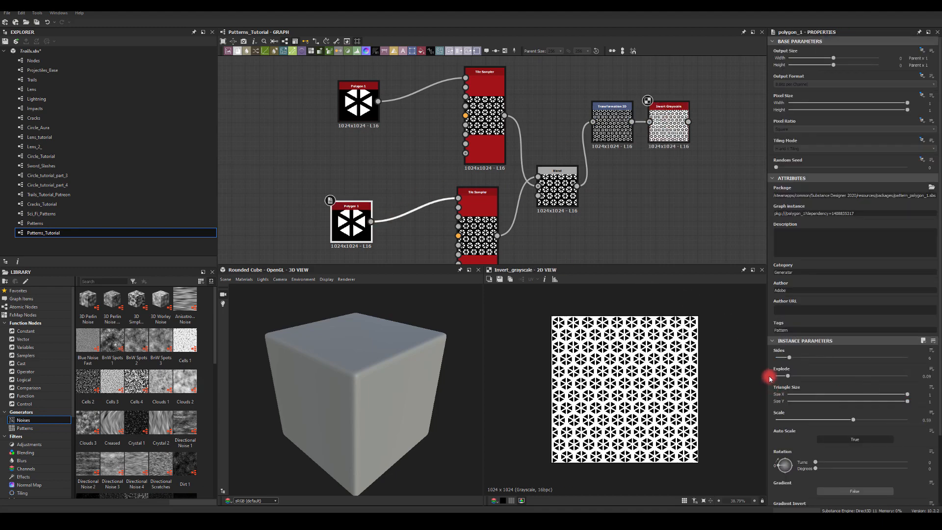
mouse_move(786, 376)
mouse_down()
mouse_move(772, 376)
mouse_move(769, 361)
mouse_move(794, 360)
mouse_up()
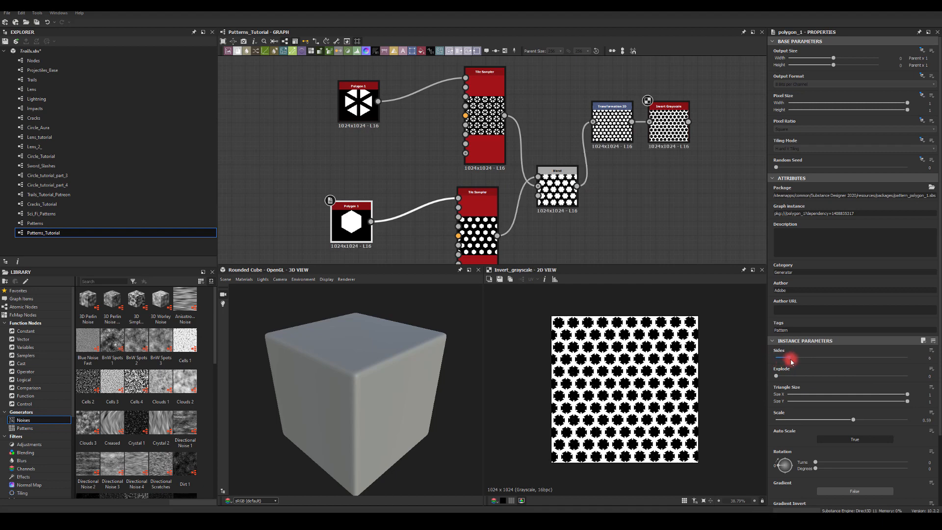
- Slightly lower the lower Polygon 1 node's Scale and check the result in the Blend node's output
mouse_move(853, 419)
mouse_down()
mouse_move(814, 420)
mouse_move(890, 426)
mouse_move(840, 425)
mouse_move(850, 427)
mouse_up()
double_click(552, 195)
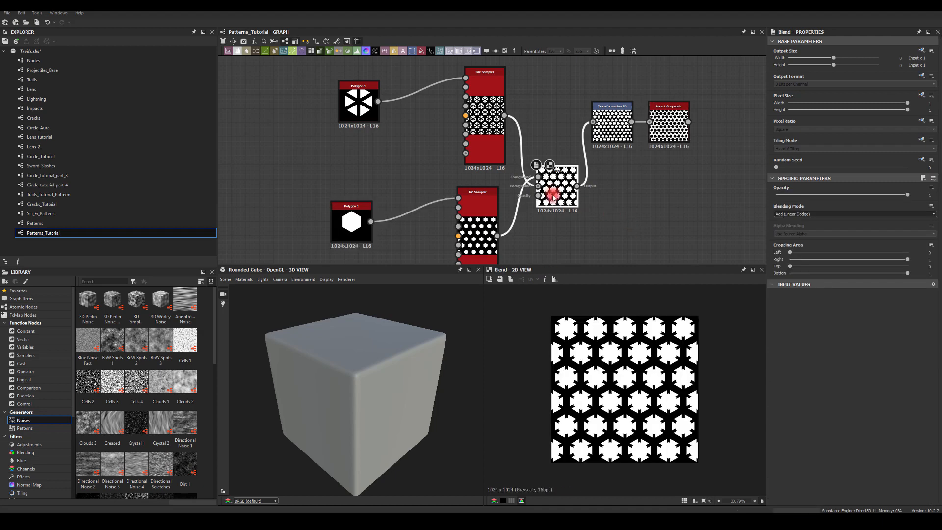
click(615, 398)
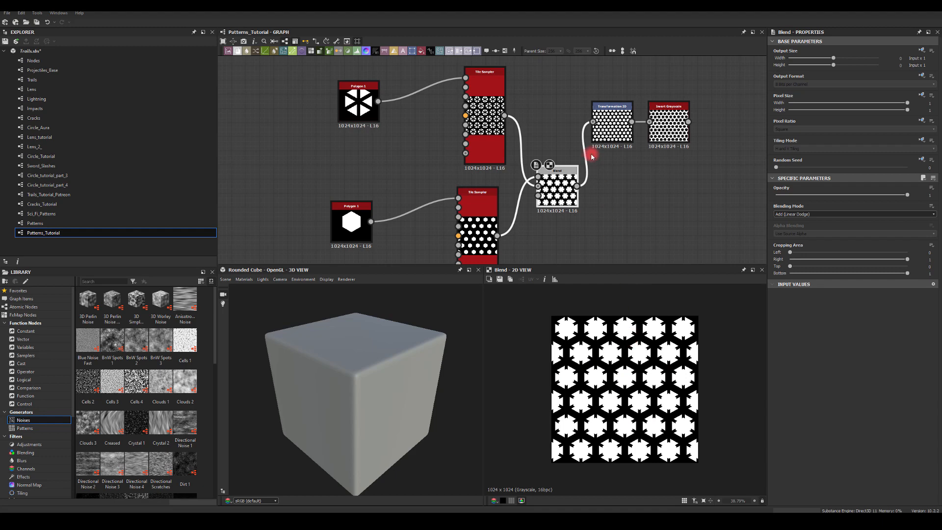
- Move the Transformation 2D and Invert Grayscale nodes into line beside their Blend node and preview the inverted pattern
drag(599, 95, 693, 113)
drag(603, 118, 595, 182)
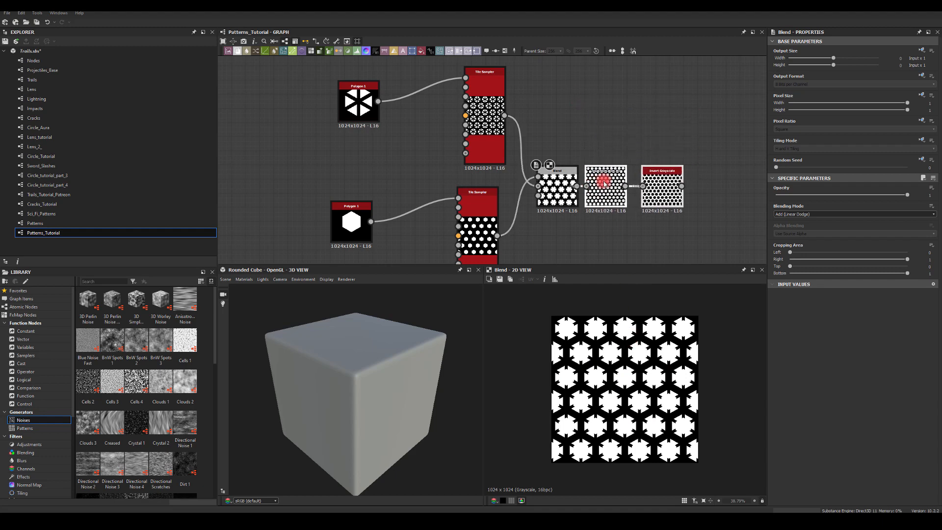
double_click(662, 189)
scroll(612, 375, down, 2)
scroll(611, 375, down, 3)
scroll(612, 375, up, 6)
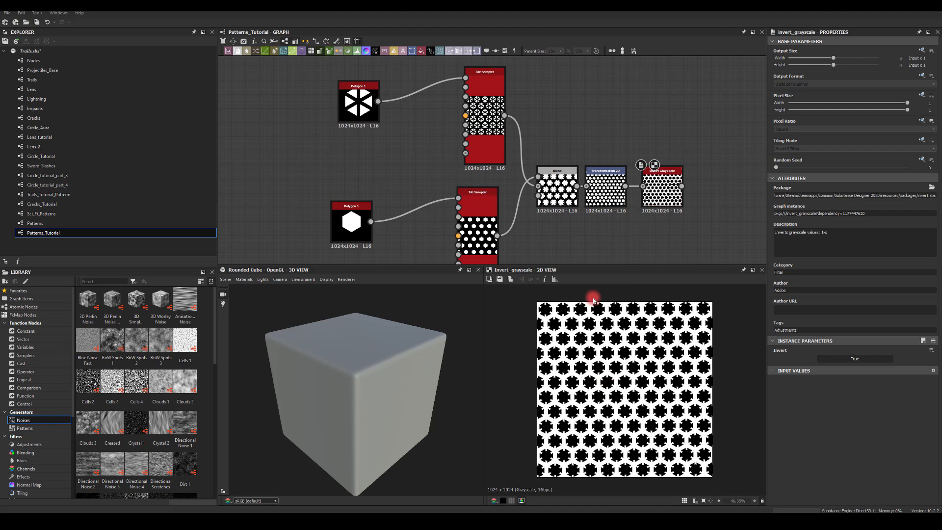
- Examine the Invert Grayscale outputs of the preceding pattern chains, working upward through the graph
middle_drag(596, 146, 601, 242)
scroll(605, 147, down, 2)
middle_drag(609, 142, 577, 214)
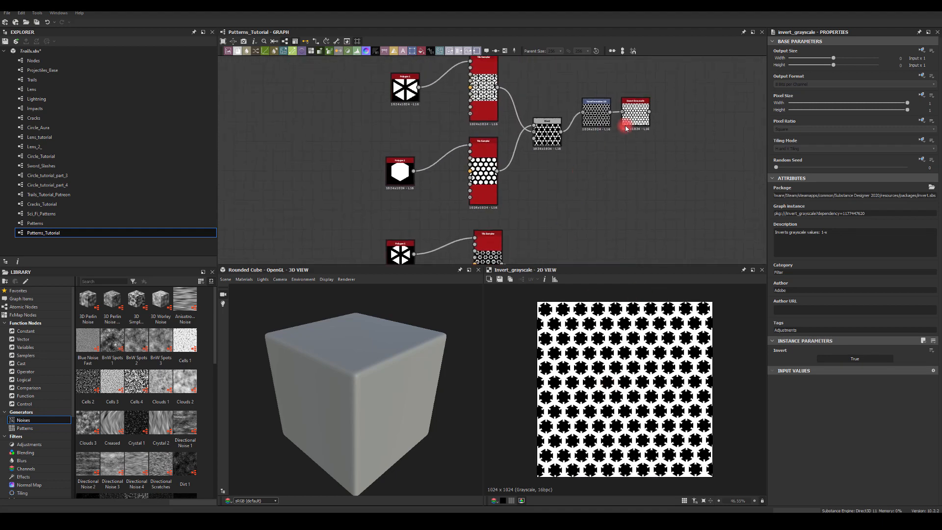
double_click(637, 100)
middle_drag(683, 99, 645, 222)
scroll(645, 221, down, 2)
scroll(621, 152, down, 1)
middle_drag(612, 131, 603, 209)
double_click(603, 209)
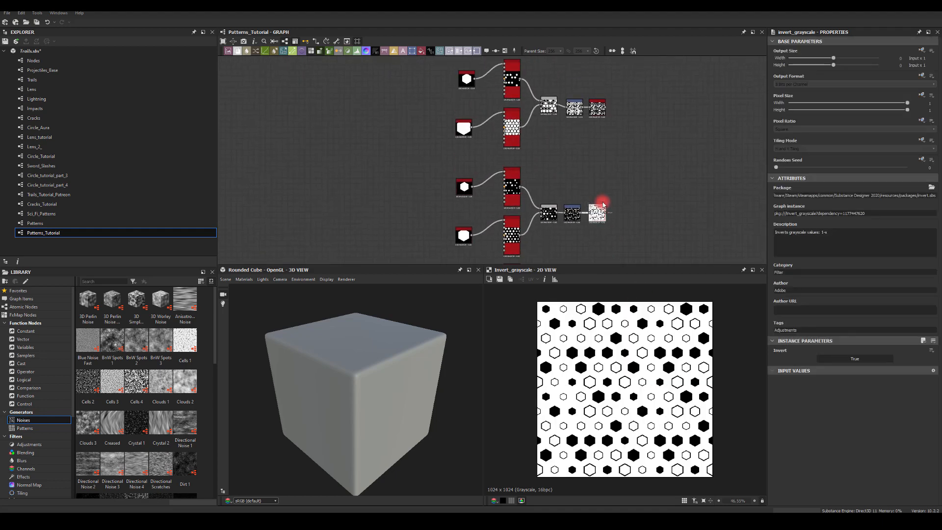
double_click(598, 117)
middle_drag(583, 172, 632, 133)
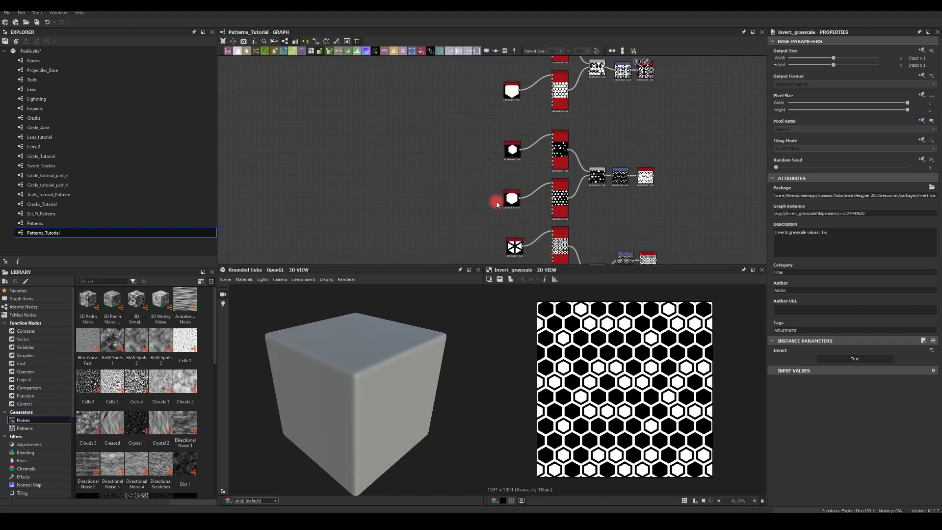
- Compare the Invert Grayscale outputs of the two topmost chains with that of the newest chain at the graph's lower end
scroll(543, 202, up, 3)
middle_drag(492, 189, 477, 142)
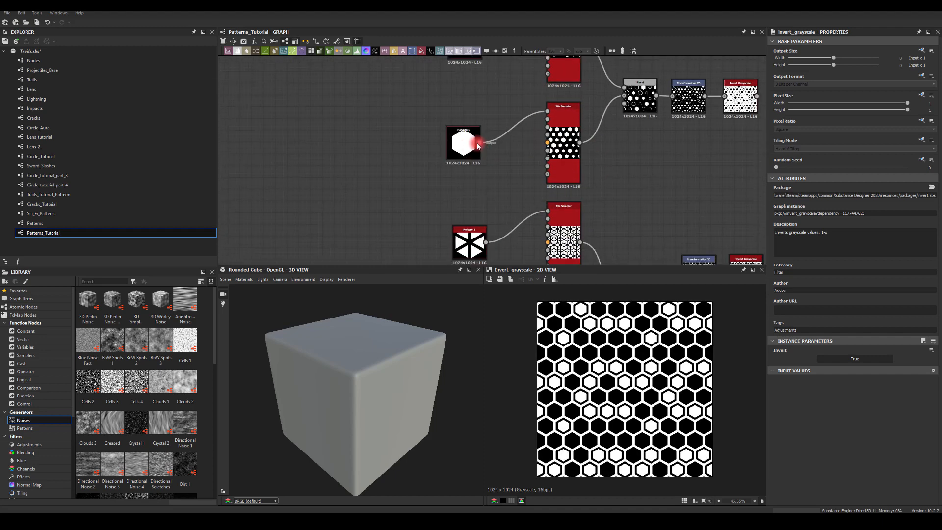
scroll(492, 160, down, 4)
scroll(446, 210, down, 2)
middle_drag(447, 173, 448, 246)
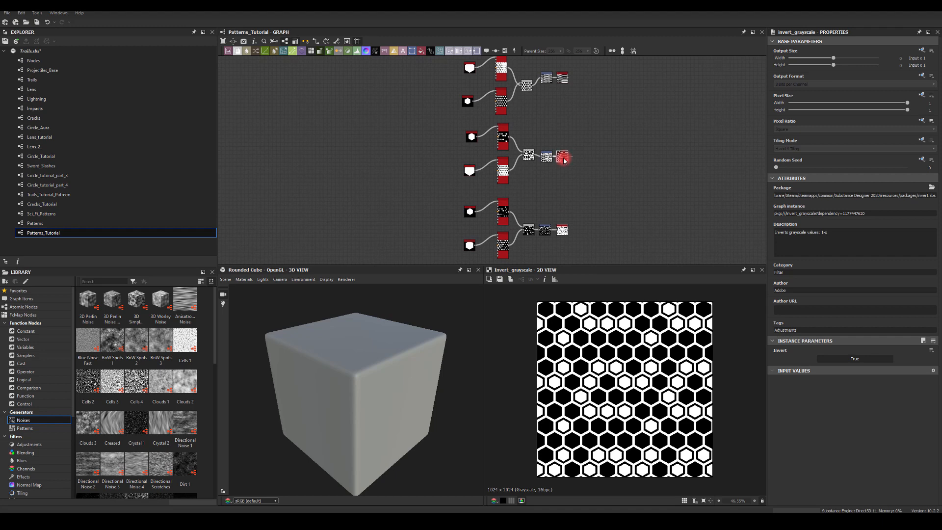
scroll(559, 182, up, 3)
double_click(567, 143)
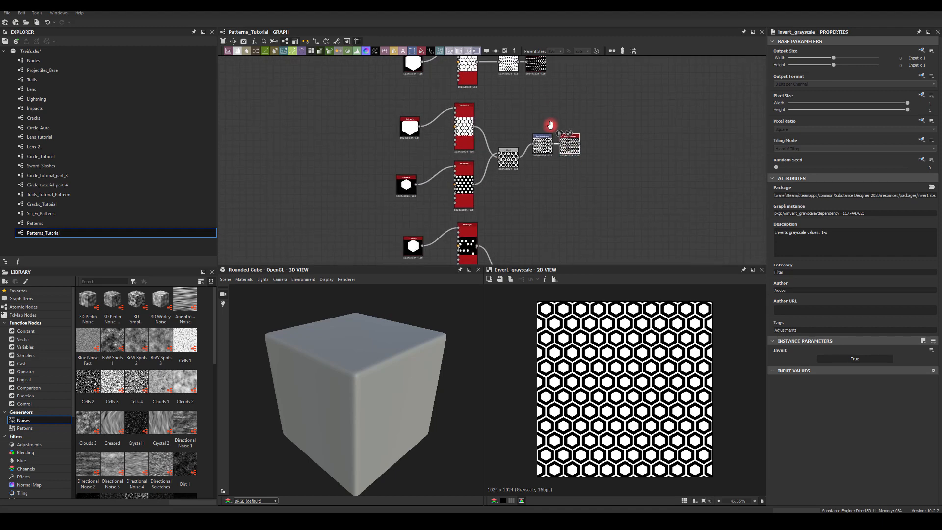
scroll(551, 125, down, 3)
double_click(554, 133)
scroll(631, 191, down, 2)
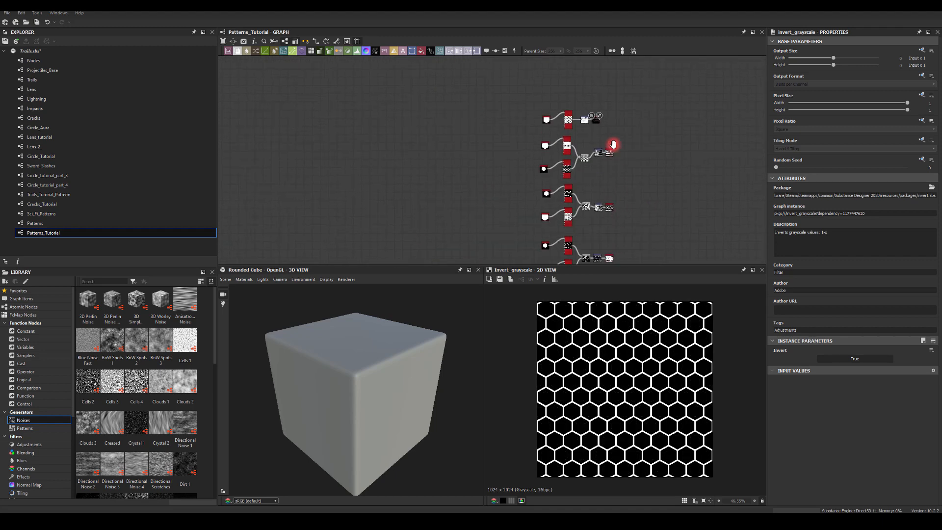
scroll(573, 158, up, 4)
double_click(571, 167)
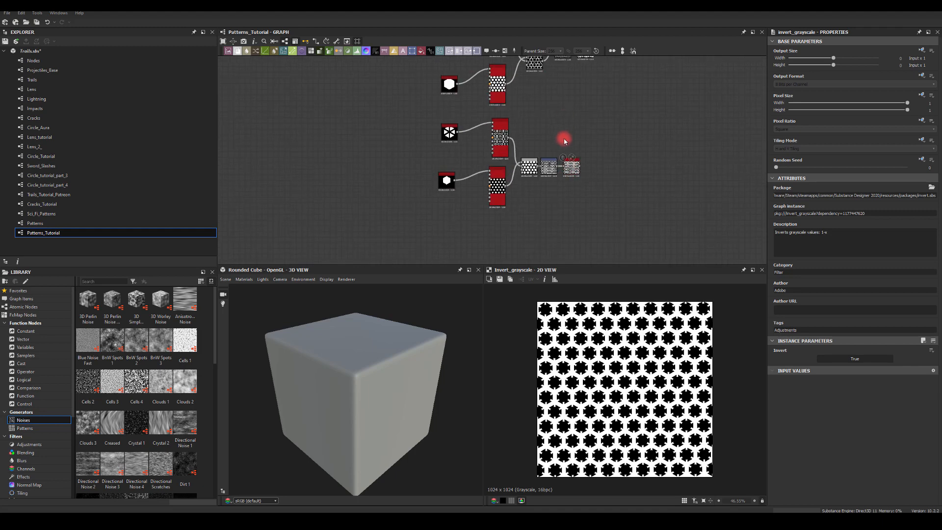
- Preview the Subtract Blend's pattern and line up its chain's Transformation 2D and Invert Grayscale nodes beside it
scroll(564, 139, up, 4)
double_click(477, 206)
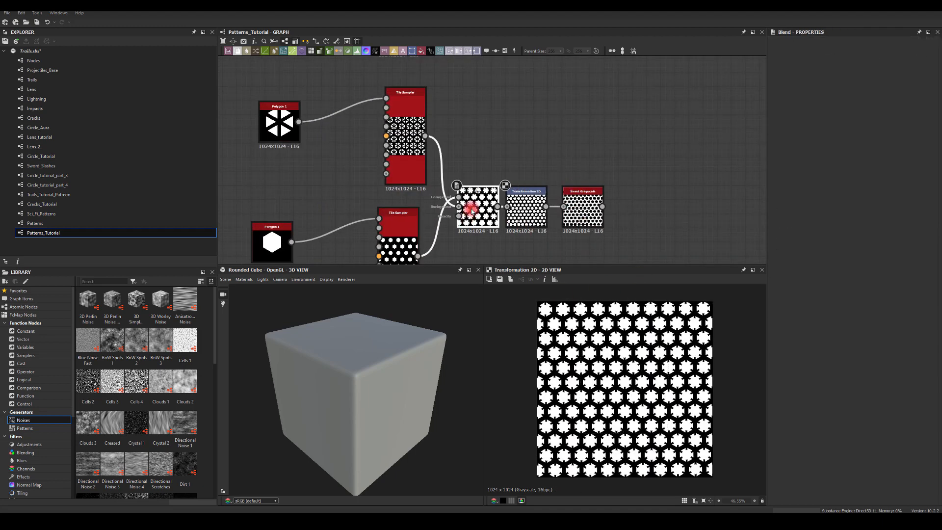
middle_drag(497, 89, 509, 255)
scroll(508, 164, down, 3)
double_click(495, 191)
drag(510, 139, 531, 185)
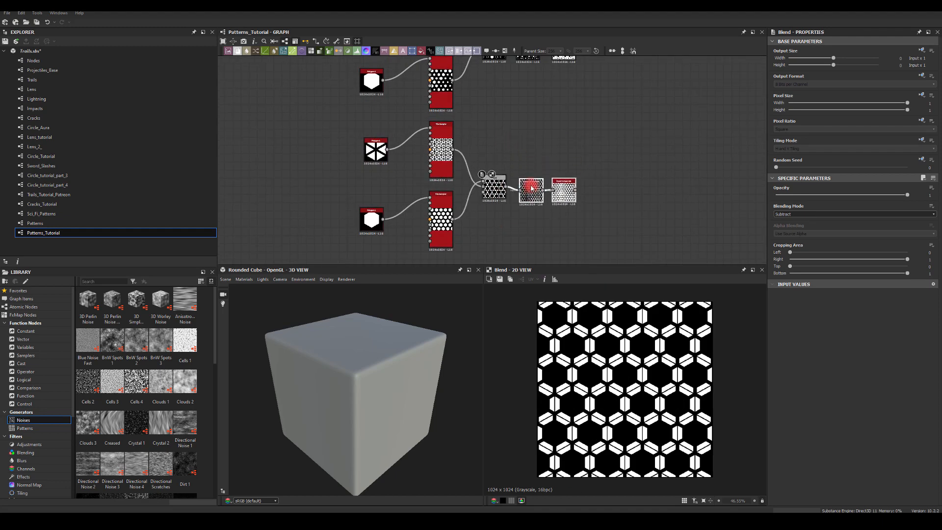
- Preview the scattered-hexagon chain's Invert Grayscale node and its Transformation 2D output
middle_drag(536, 139, 513, 211)
click(547, 131)
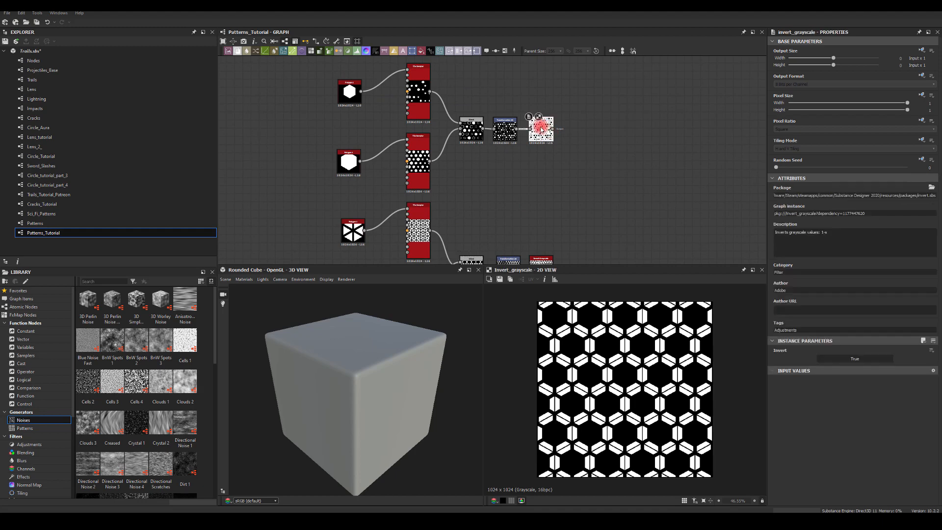
click(505, 127)
click(495, 207)
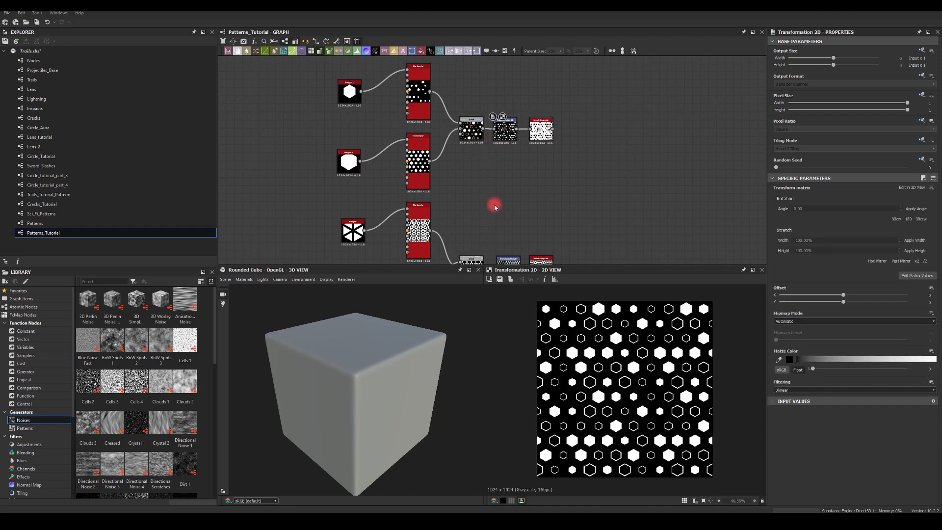
middle_drag(490, 187, 500, 131)
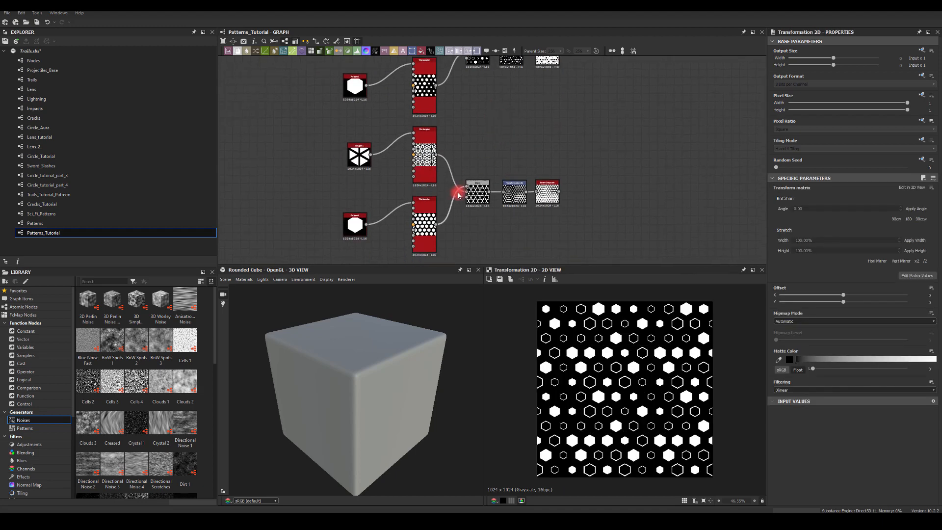
drag(458, 170, 568, 222)
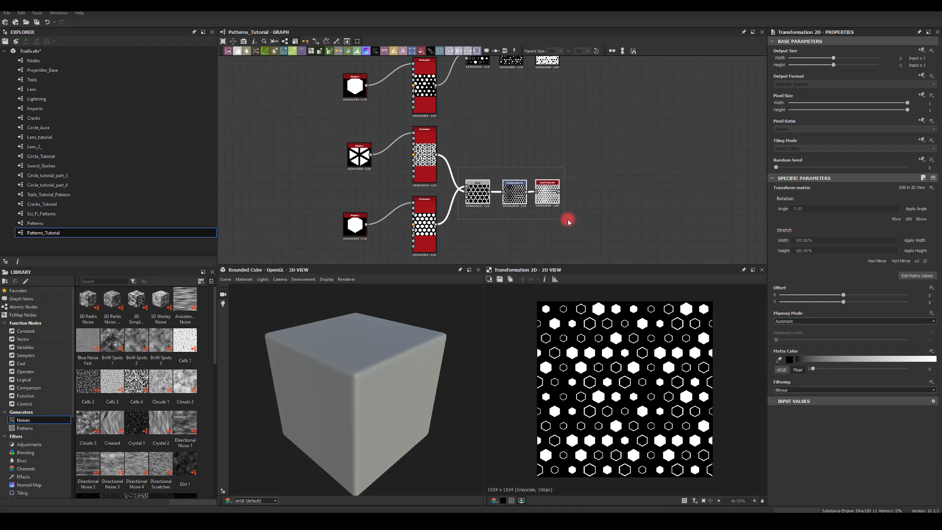
middle_drag(533, 230, 513, 66)
click(491, 200)
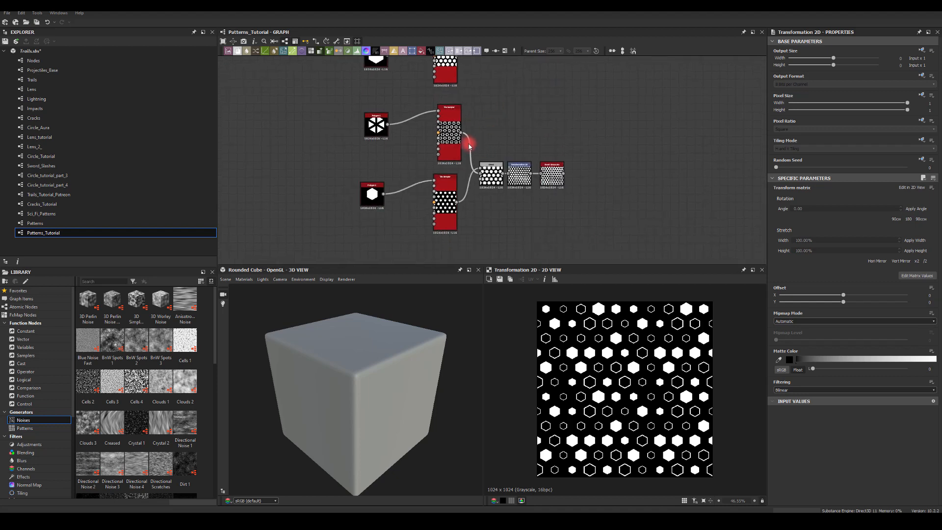
drag(468, 143, 570, 219)
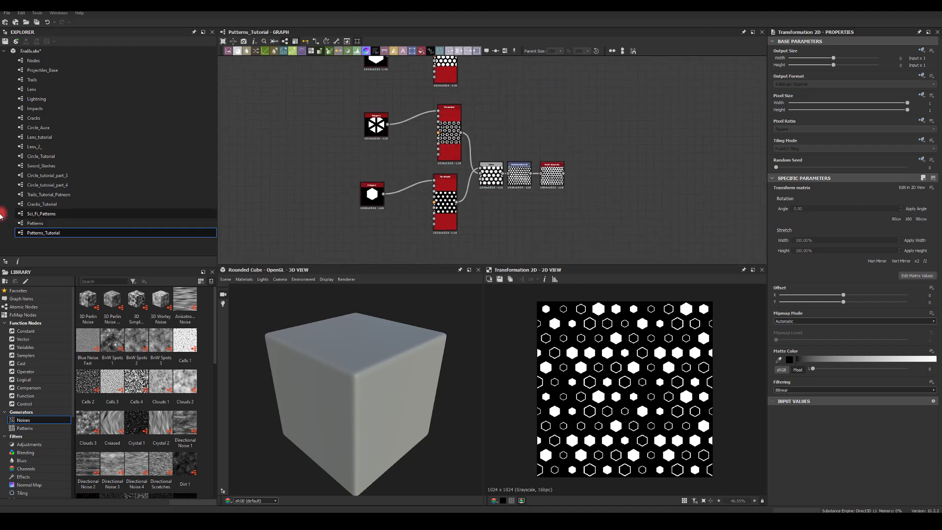
drag(578, 150, 472, 206)
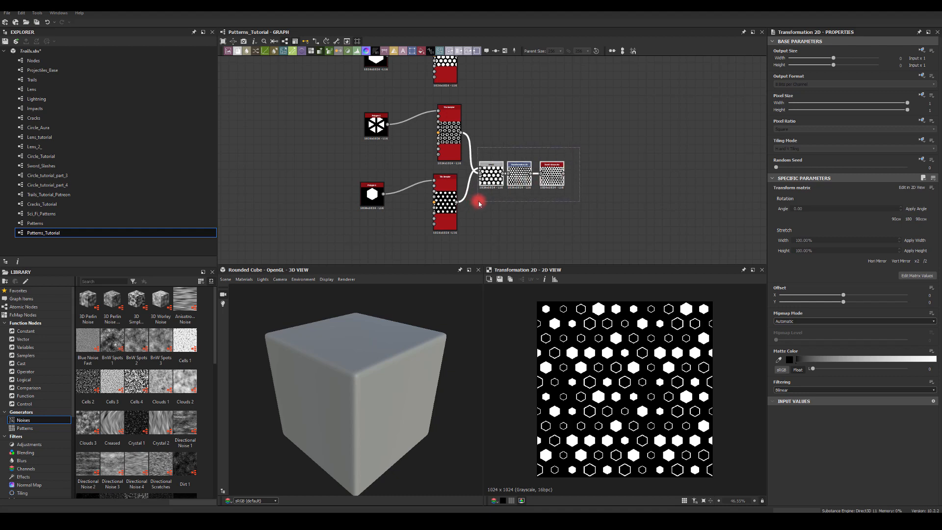
click(33, 226)
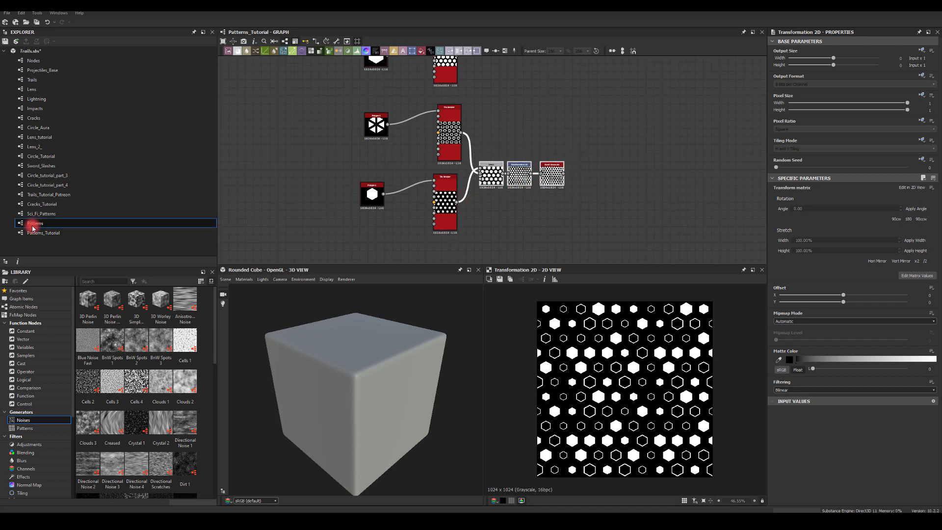
click(468, 209)
mouse_move(472, 202)
mouse_down()
mouse_move(573, 146)
mouse_move(504, 199)
mouse_move(468, 204)
mouse_up()
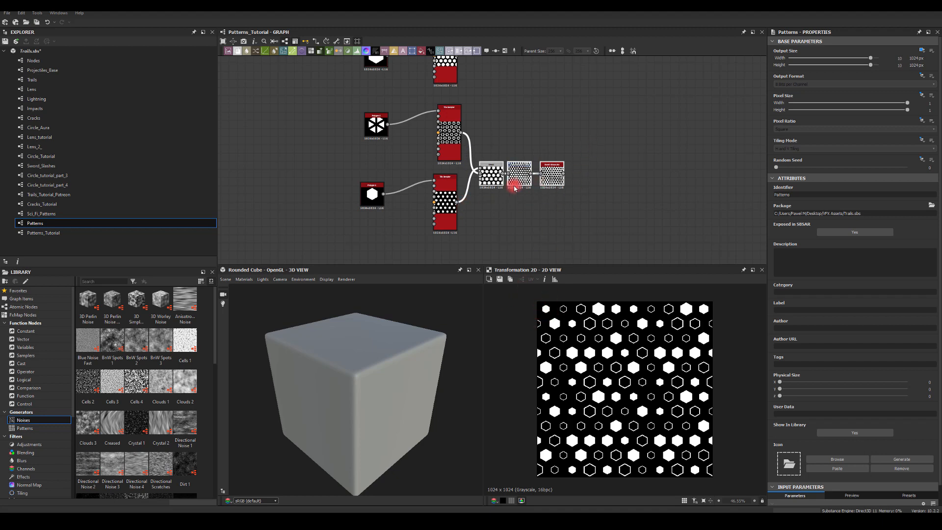
drag(588, 143, 467, 207)
drag(583, 154, 467, 203)
click(600, 221)
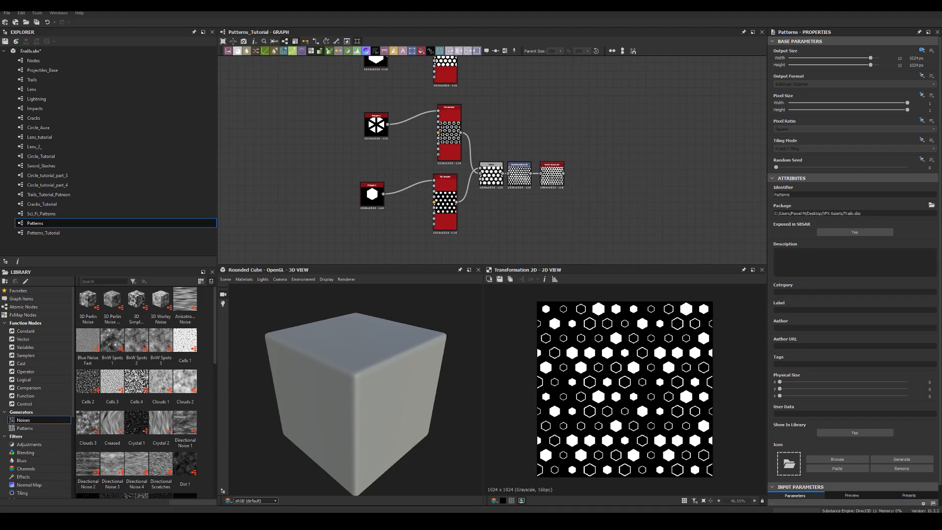